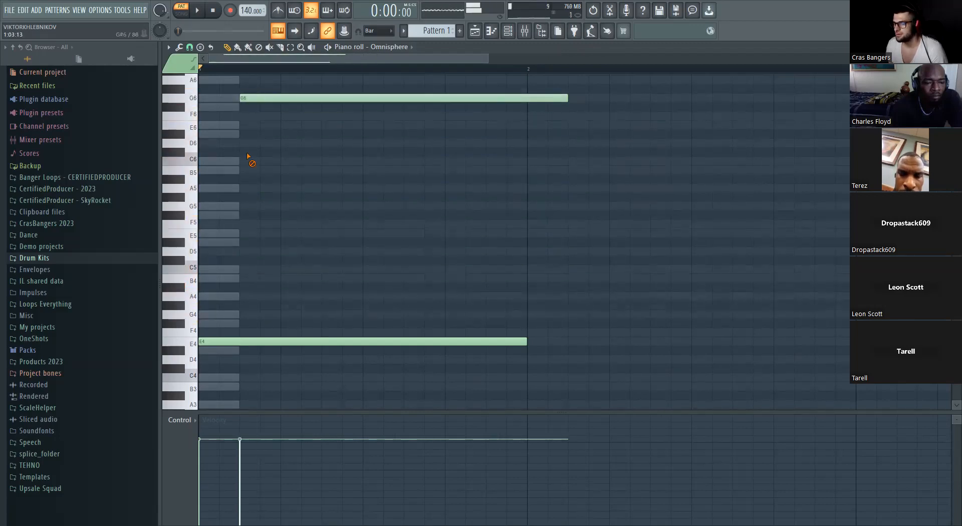
Undo the G6 note, add an E5 note starting at step 4 of bar 1, audition it, and trim its end to bar 2.
{"action": "key", "text": "ctrl+z"}
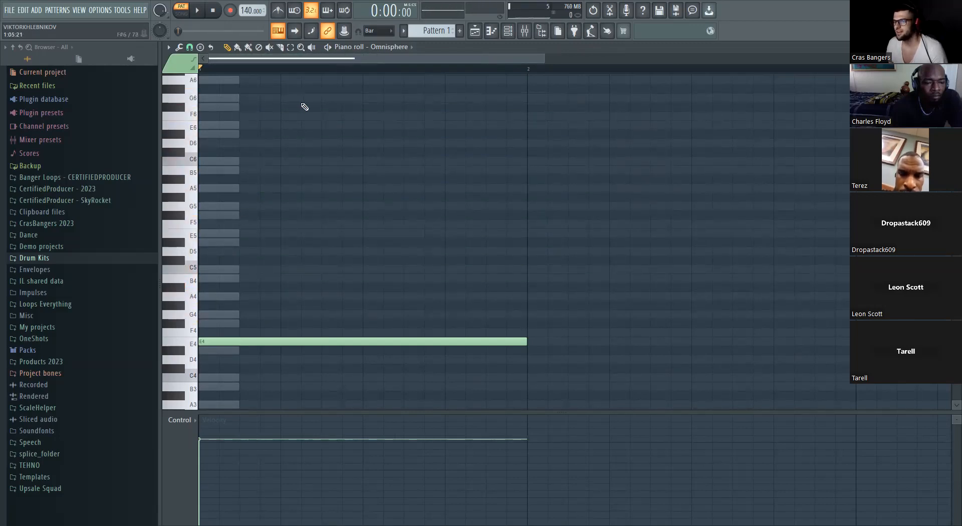
{"action": "key", "text": "ctrl+a"}
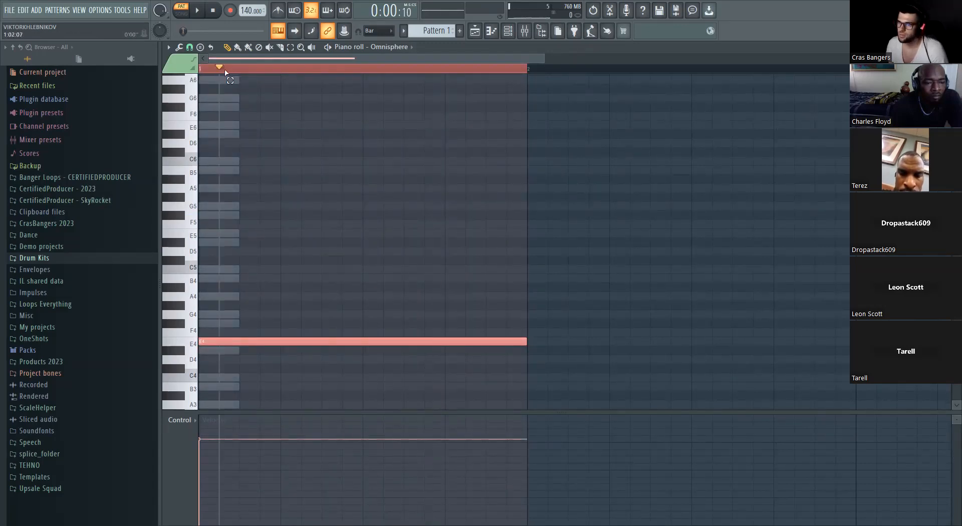
{"action": "key", "text": "ctrl+d"}
{"action": "left_click", "coordinate": [262, 237]}
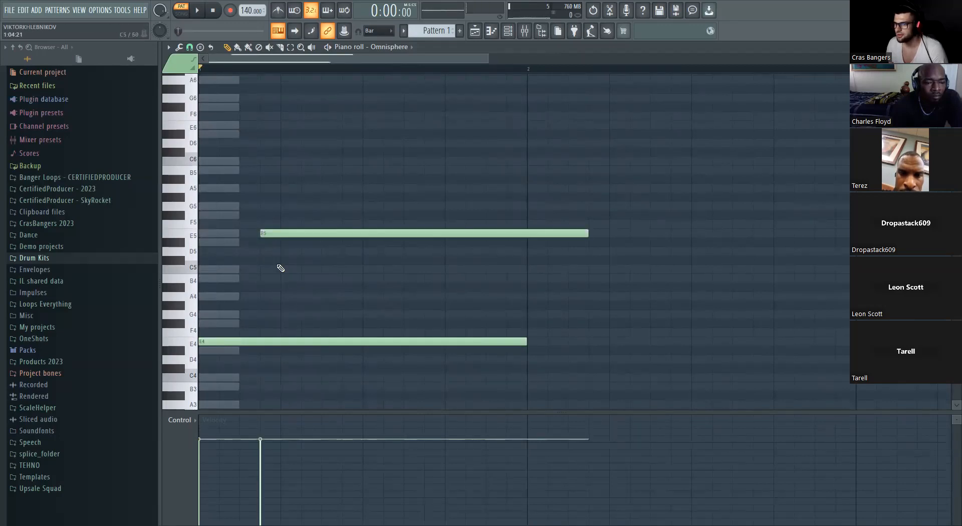
{"action": "key", "text": "space"}
{"action": "key", "text": "space"}
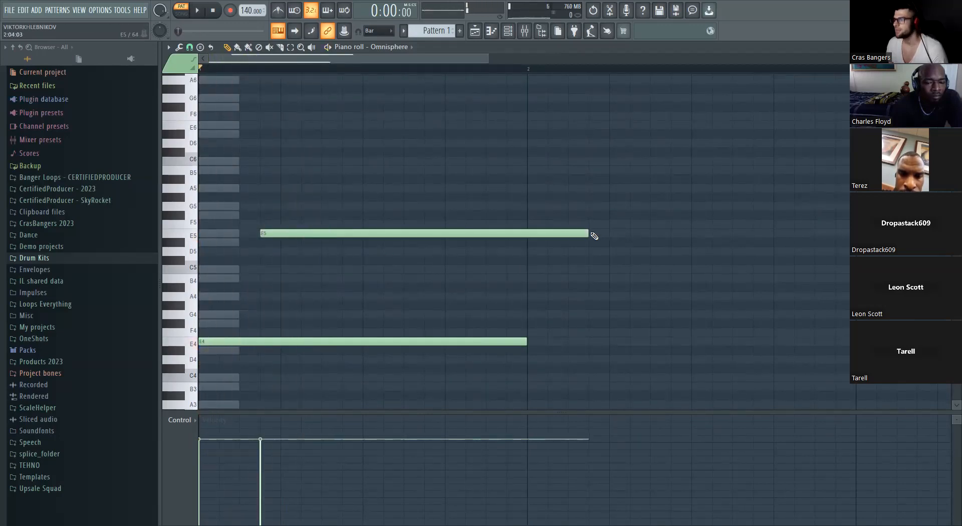
{"action": "left_click_drag", "start_coordinate": [589, 234], "coordinate": [527, 234]}
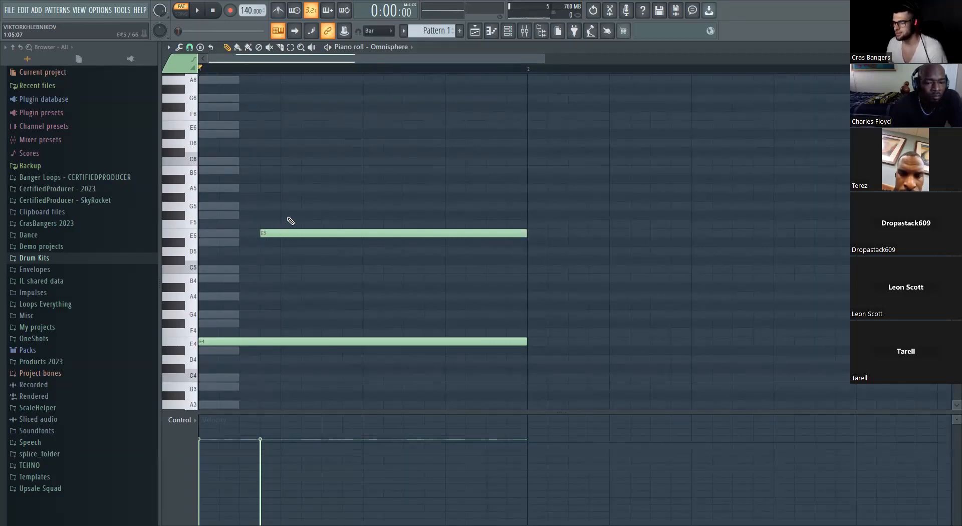
Add an F#5 note starting at step 7 of bar 1, audition it, and trim its end to bar 2.
{"action": "key", "text": "space"}
{"action": "left_click", "coordinate": [324, 215]}
{"action": "key", "text": "space"}
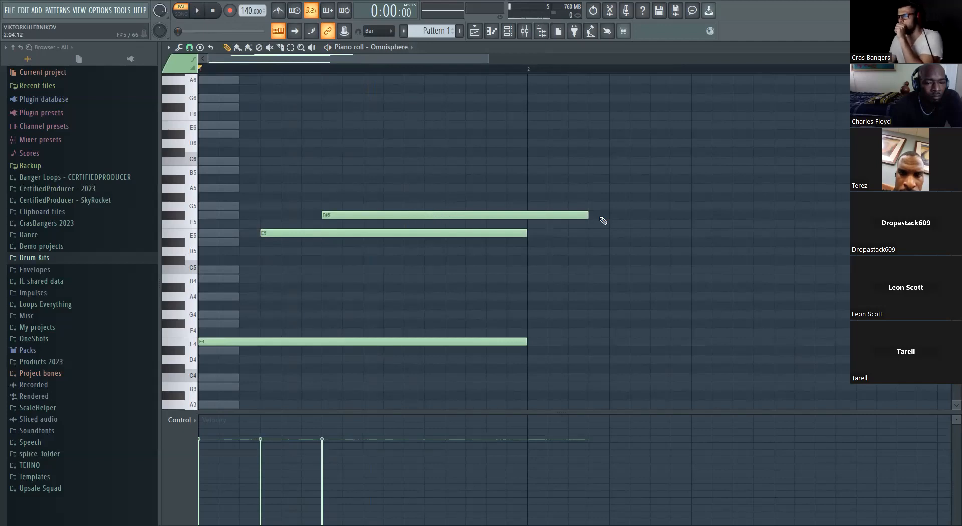
{"action": "left_click_drag", "start_coordinate": [587, 215], "coordinate": [526, 215]}
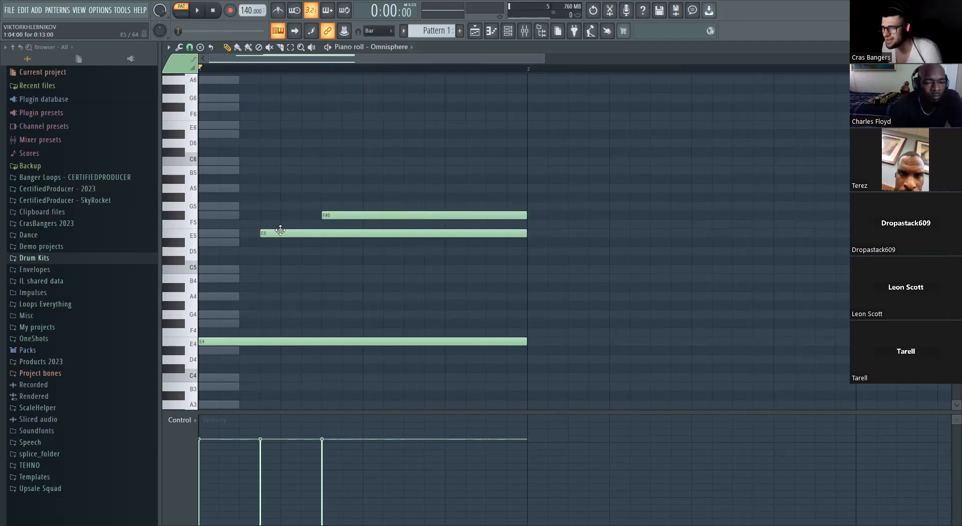
Try starting the E5 note one step earlier, audition it, and move it back to step 4.
{"action": "left_click_drag", "start_coordinate": [279, 232], "coordinate": [268, 237]}
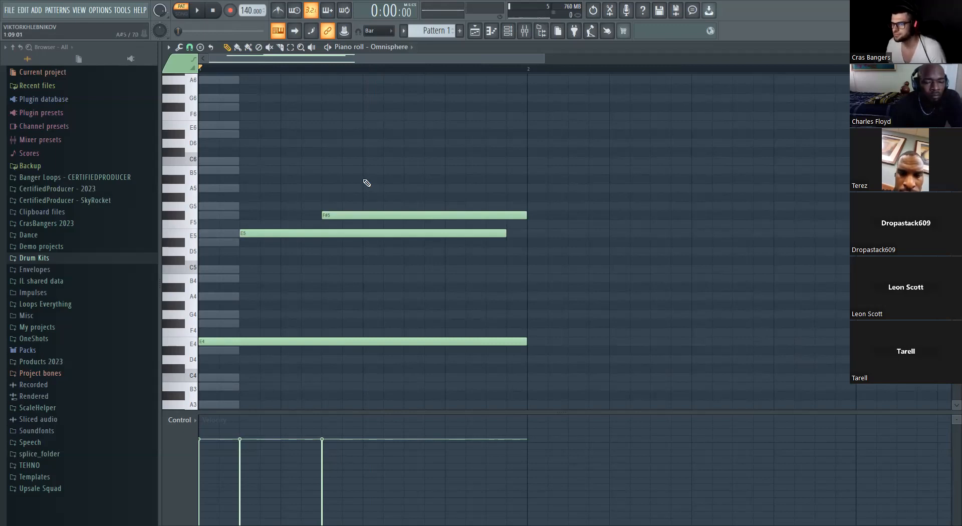
{"action": "key", "text": "space"}
{"action": "key", "text": "space"}
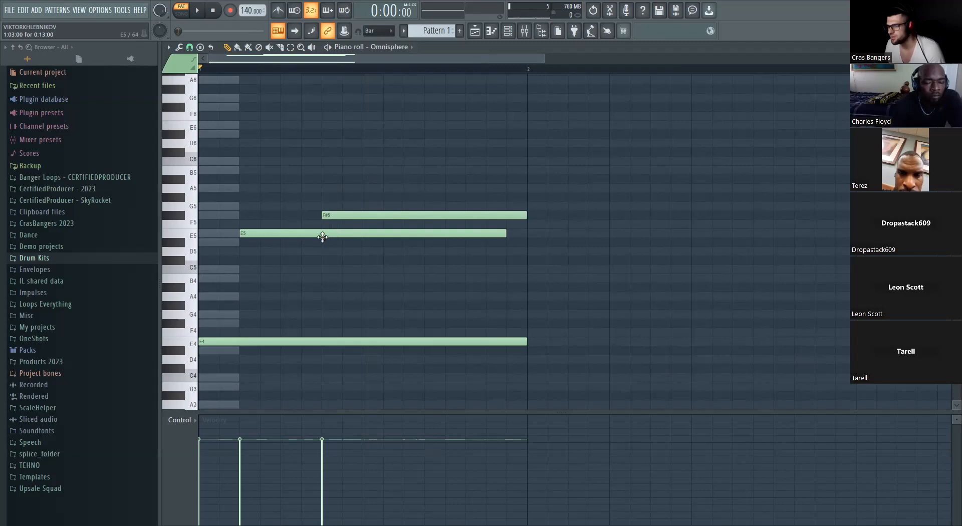
{"action": "left_click_drag", "start_coordinate": [322, 236], "coordinate": [342, 237]}
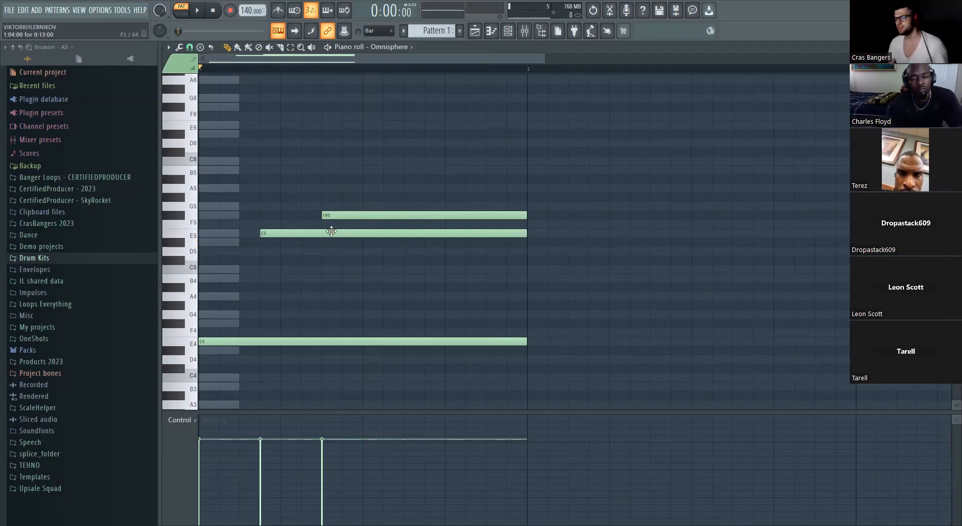
{"action": "left_click_drag", "start_coordinate": [224, 203], "coordinate": [309, 371]}
{"action": "left_click_drag", "start_coordinate": [225, 306], "coordinate": [261, 371]}
{"action": "left_click_drag", "start_coordinate": [288, 221], "coordinate": [292, 266]}
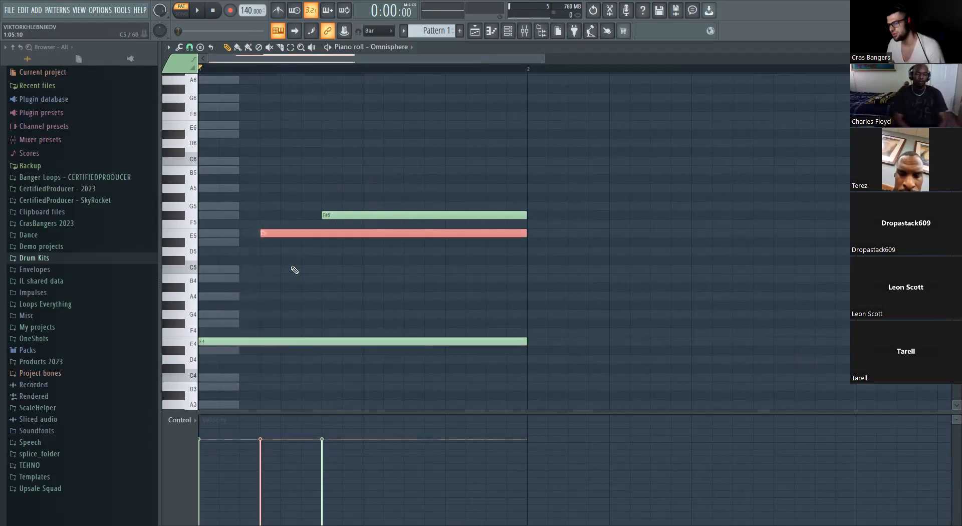
{"action": "left_click", "coordinate": [341, 194]}
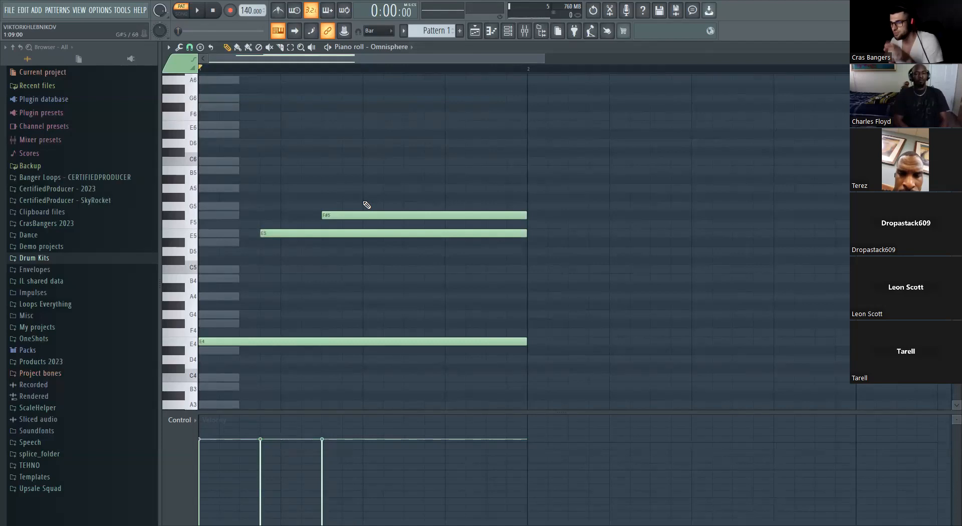
Shorten the F#5 note to six steps, add a G5 note from step 9 to the end of bar 1, and audition the pattern.
{"action": "left_click_drag", "start_coordinate": [527, 215], "coordinate": [444, 217]}
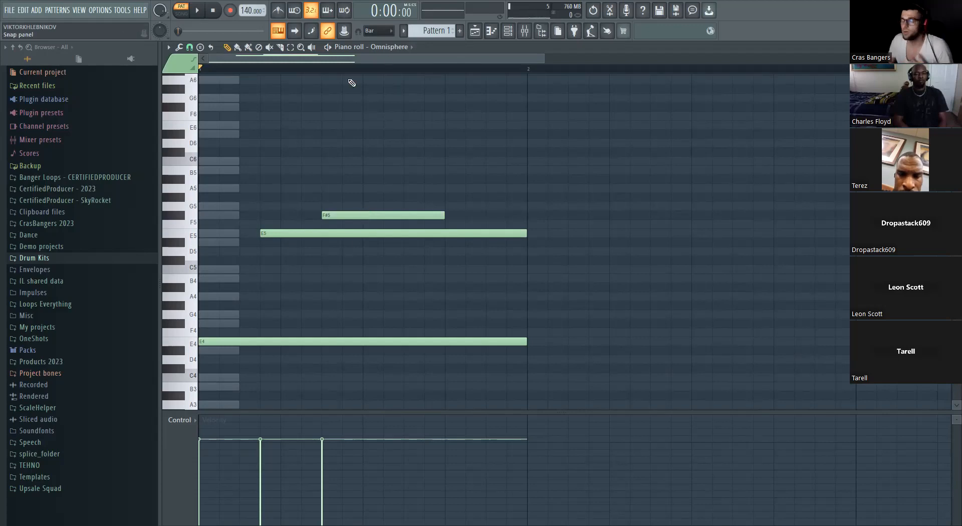
{"action": "left_click", "coordinate": [368, 206]}
{"action": "left_click_drag", "start_coordinate": [487, 206], "coordinate": [525, 206]}
{"action": "key", "text": "space"}
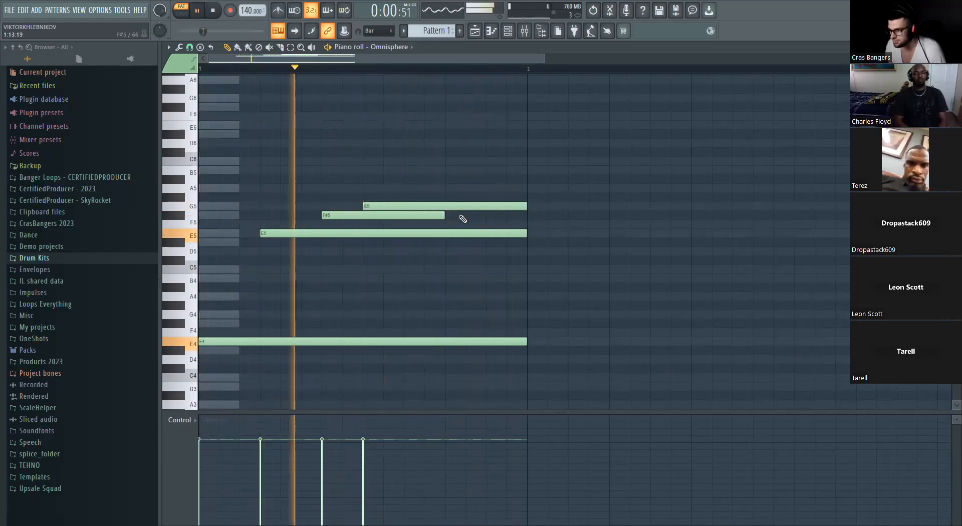
{"action": "key", "text": "space"}
{"action": "scroll", "coordinate": [454, 249], "scroll_direction": "down", "scroll_amount": 2, "text": "ctrl"}
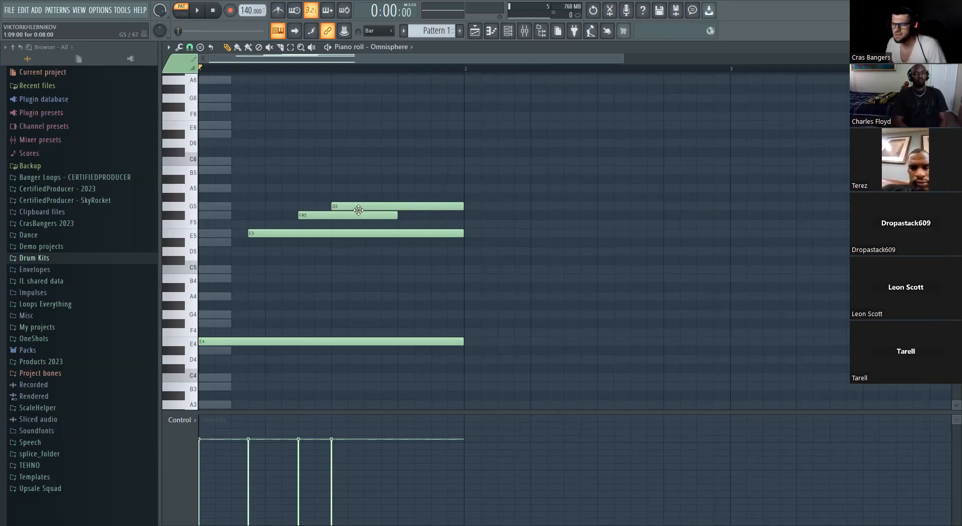
{"action": "left_click", "coordinate": [401, 172]}
{"action": "right_click", "coordinate": [501, 170]}
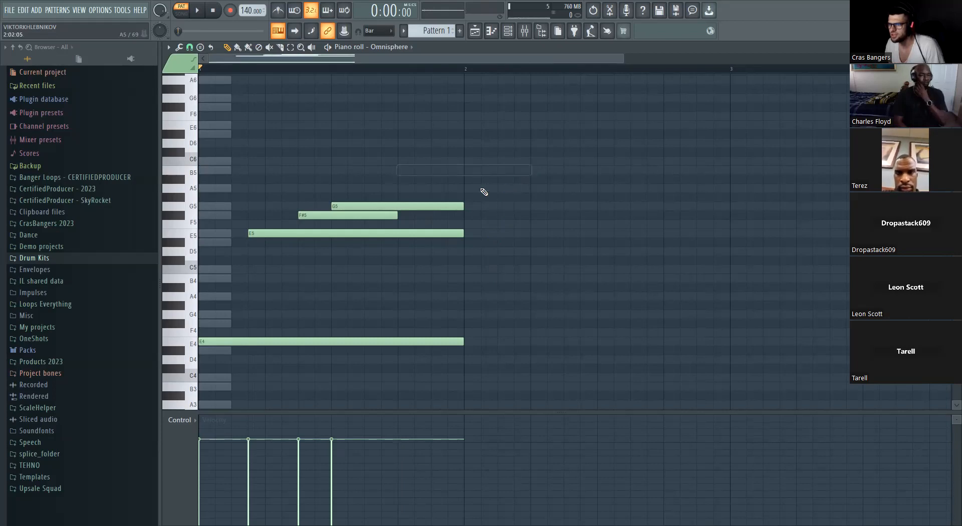
{"action": "left_click_drag", "start_coordinate": [247, 213], "coordinate": [293, 268]}
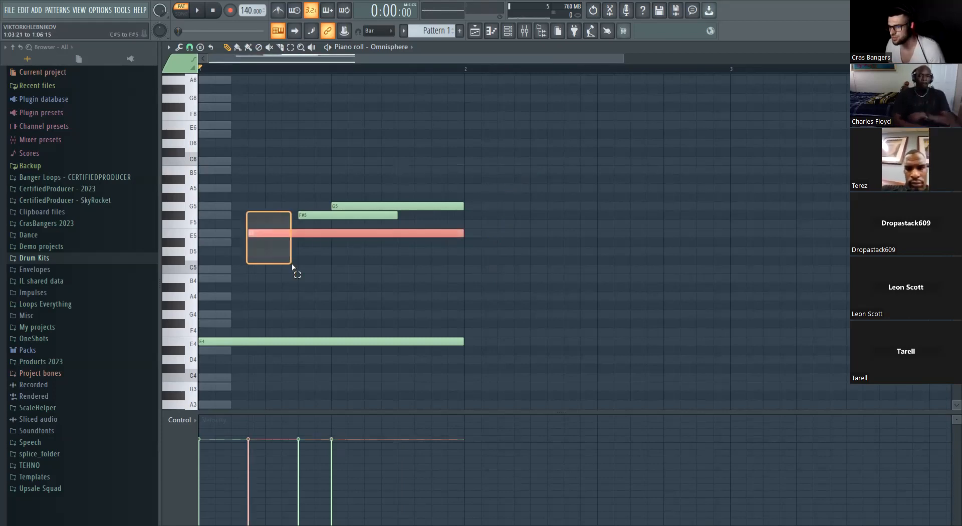
{"action": "scroll", "coordinate": [248, 239], "scroll_direction": "up", "scroll_amount": 4}
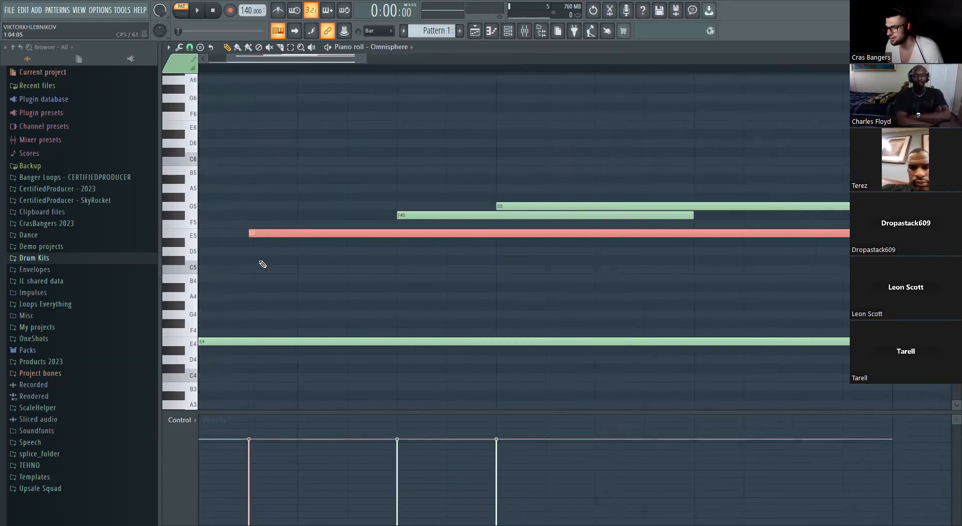
{"action": "scroll", "coordinate": [262, 264], "scroll_direction": "down", "scroll_amount": 2}
{"action": "key", "text": "space"}
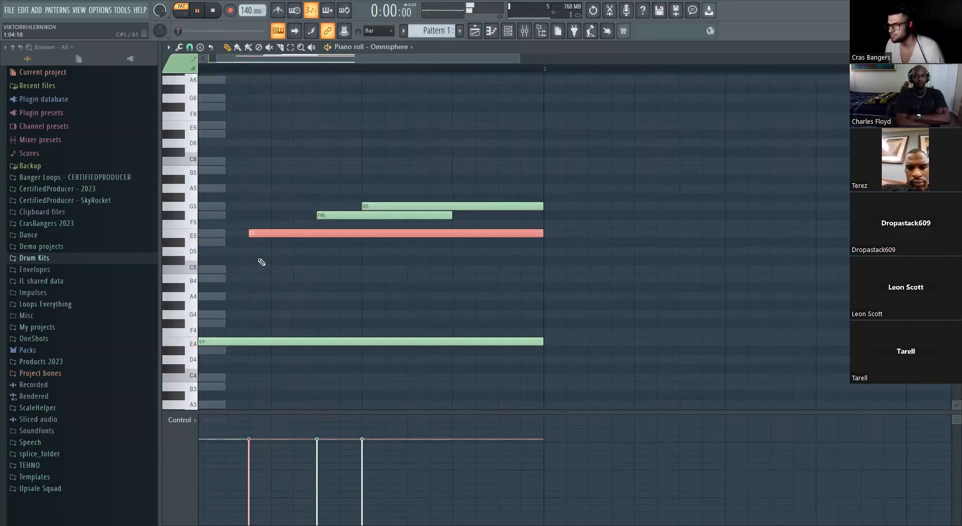
{"action": "left_click", "coordinate": [361, 167], "text": "ctrl"}
{"action": "key", "text": "space"}
{"action": "scroll", "coordinate": [362, 167], "scroll_direction": "down", "scroll_amount": 3}
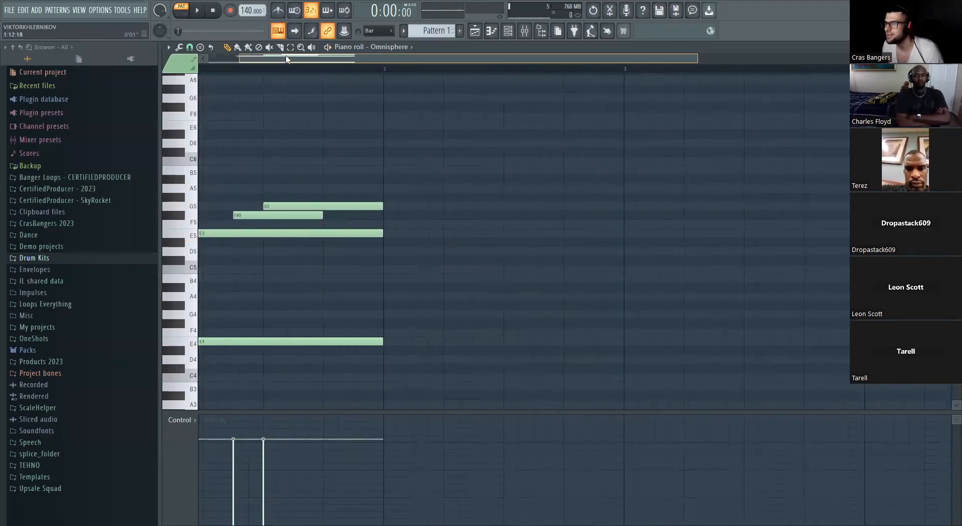
{"action": "scroll", "coordinate": [311, 204], "scroll_direction": "up", "scroll_amount": 2}
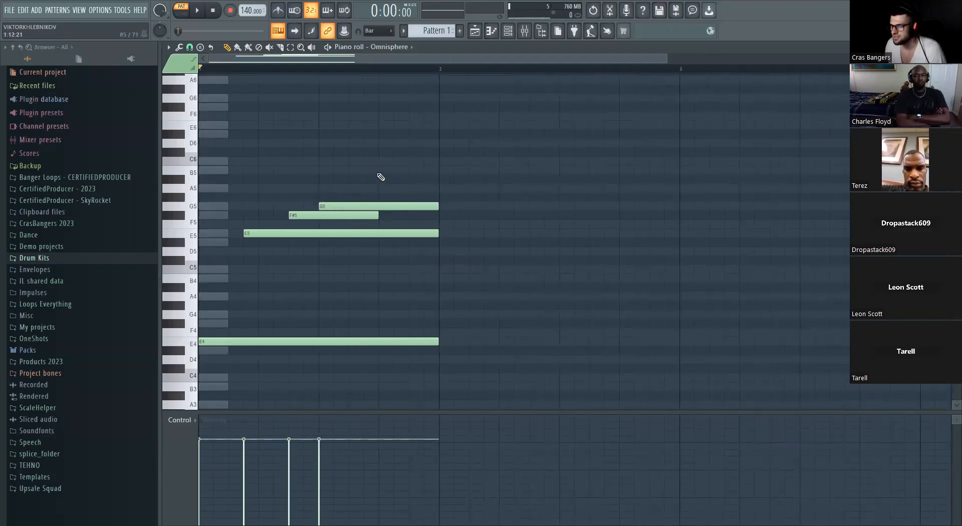
Add a B5 note from step 13 to the end of bar 1 and audition the pattern.
{"action": "left_click", "coordinate": [380, 171]}
{"action": "left_click_drag", "start_coordinate": [497, 171], "coordinate": [440, 171]}
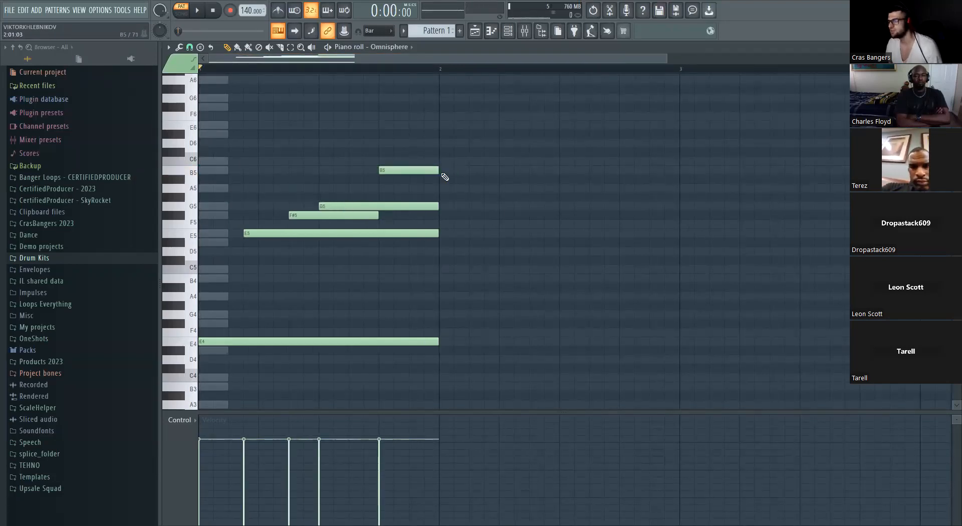
{"action": "key", "text": "space"}
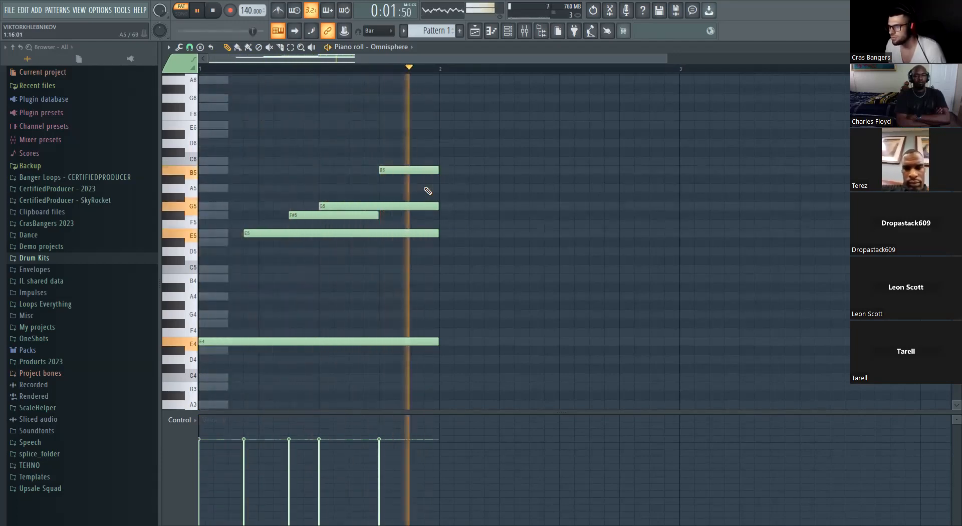
{"action": "scroll", "coordinate": [428, 190], "scroll_direction": "down", "scroll_amount": 3, "text": "ctrl"}
{"action": "key", "text": "space"}
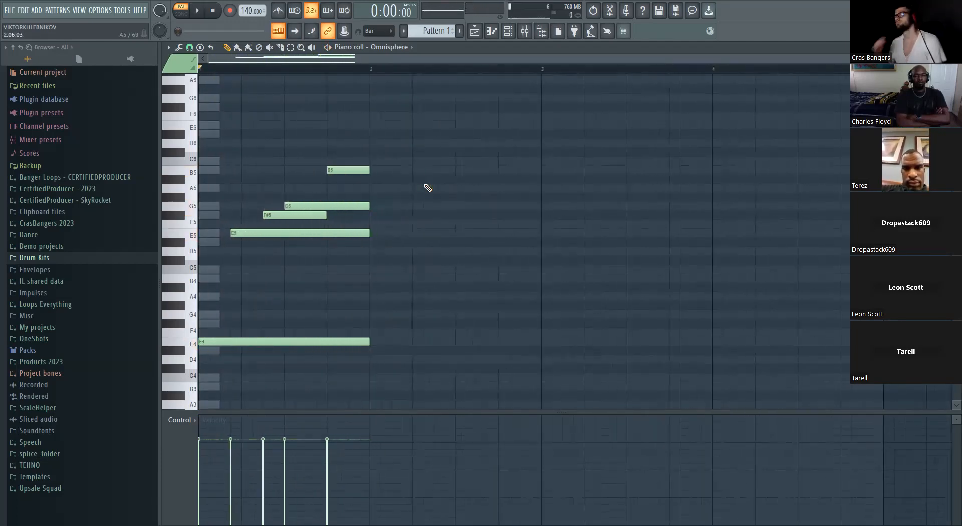
Duplicate all notes of bar 1 into bar 2 at the same pitches and clear the selection.
{"action": "scroll", "coordinate": [362, 223], "scroll_direction": "down", "scroll_amount": 1, "text": "ctrl"}
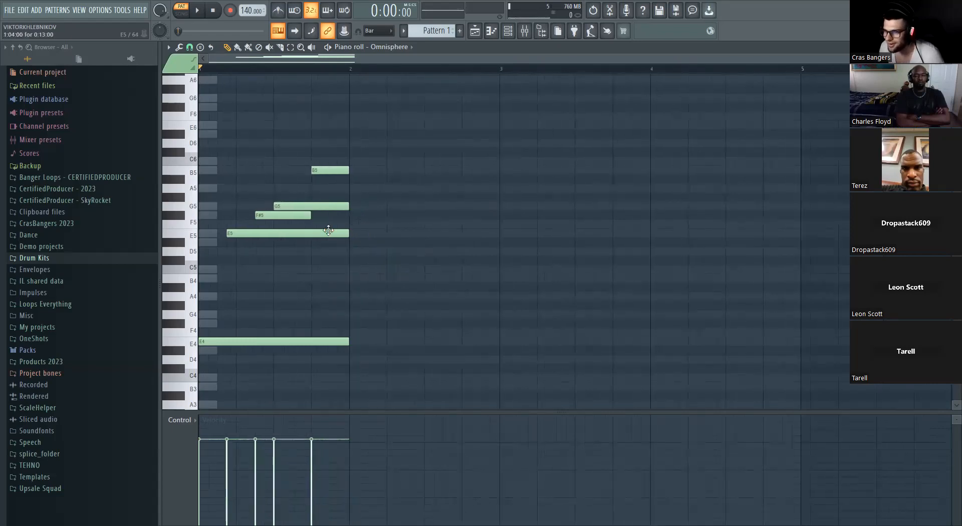
{"action": "key", "text": "ctrl+a"}
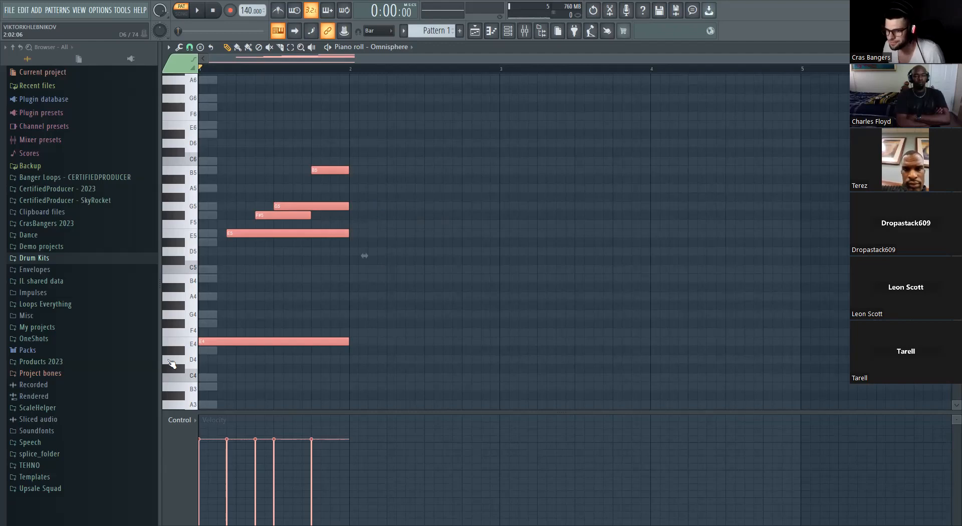
{"action": "key", "text": "ctrl+v"}
{"action": "left_click_drag", "start_coordinate": [254, 342], "coordinate": [381, 341]}
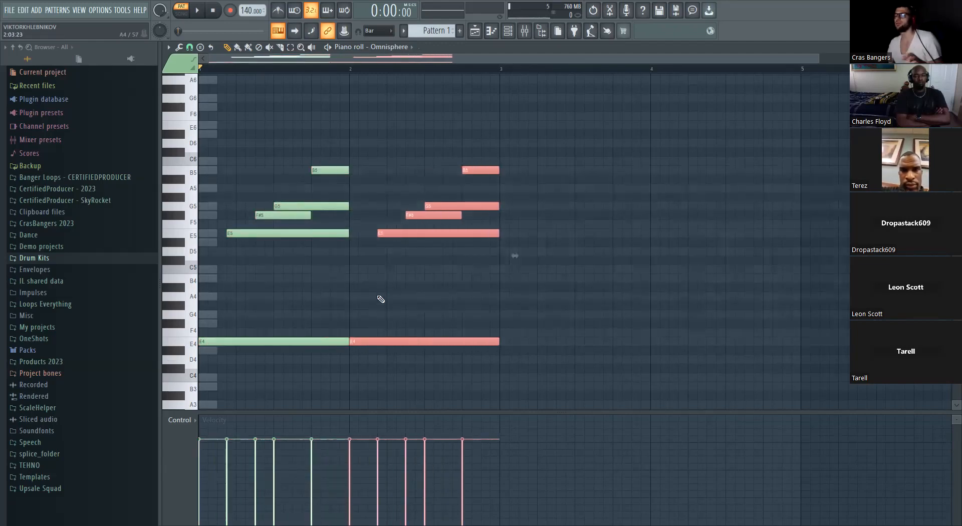
{"action": "key", "text": "ctrl+d"}
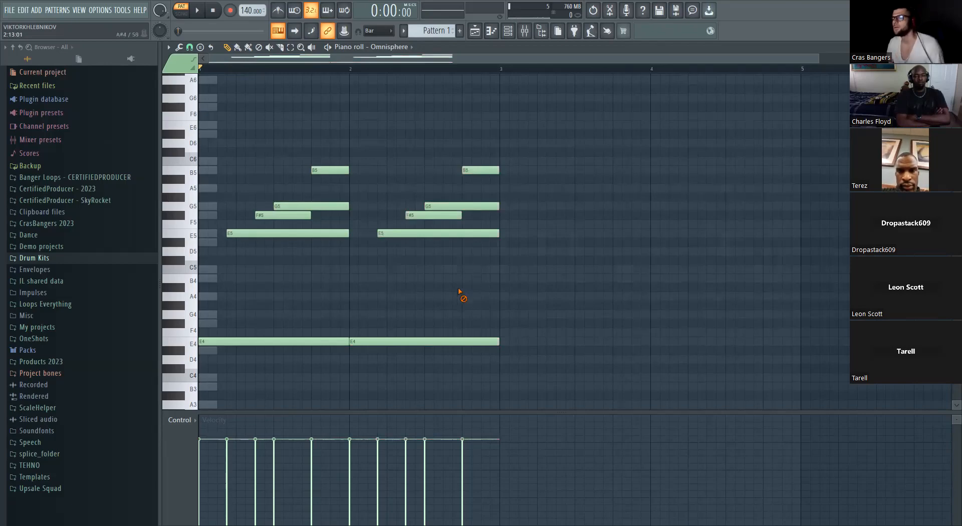
Audition the two bars, try an A5 and a C6 note near the end of bar 2, and delete both.
{"action": "scroll", "coordinate": [323, 241], "scroll_direction": "up", "scroll_amount": 2}
{"action": "scroll", "coordinate": [385, 64], "scroll_direction": "up", "scroll_amount": 1}
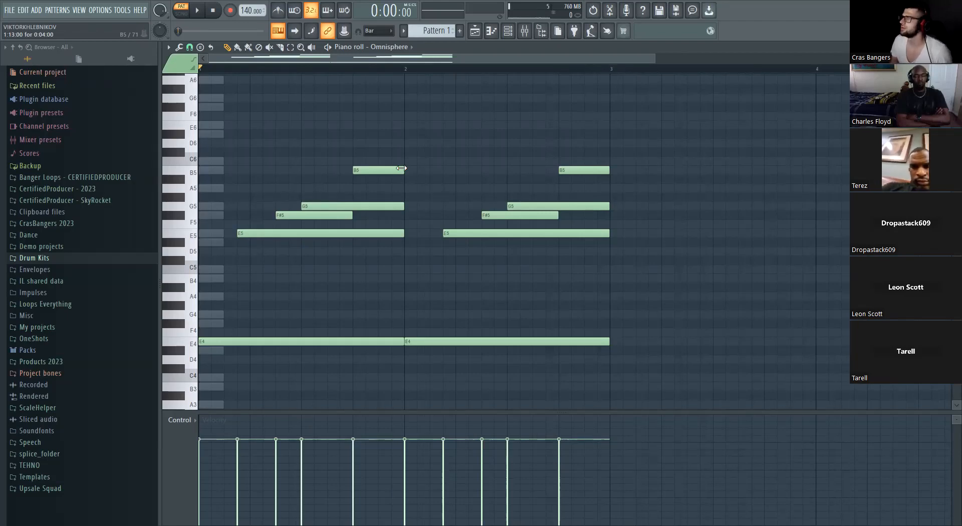
{"action": "scroll", "coordinate": [455, 156], "scroll_direction": "down", "scroll_amount": 2}
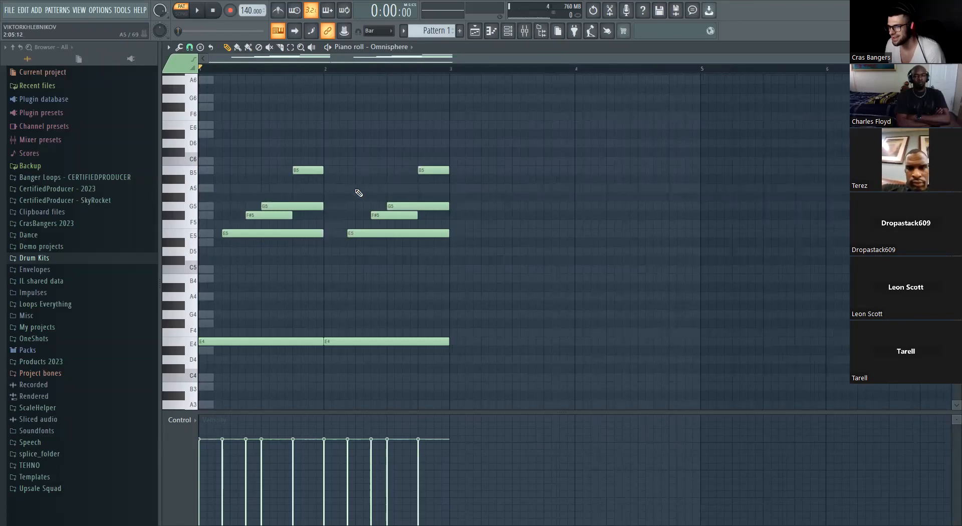
{"action": "key", "text": "space"}
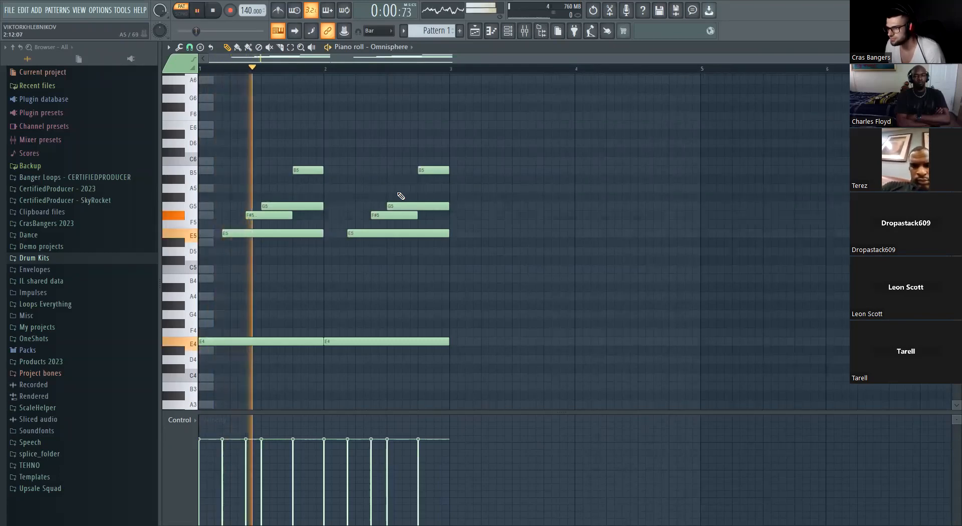
{"action": "left_click", "coordinate": [434, 188]}
{"action": "right_click", "coordinate": [451, 189]}
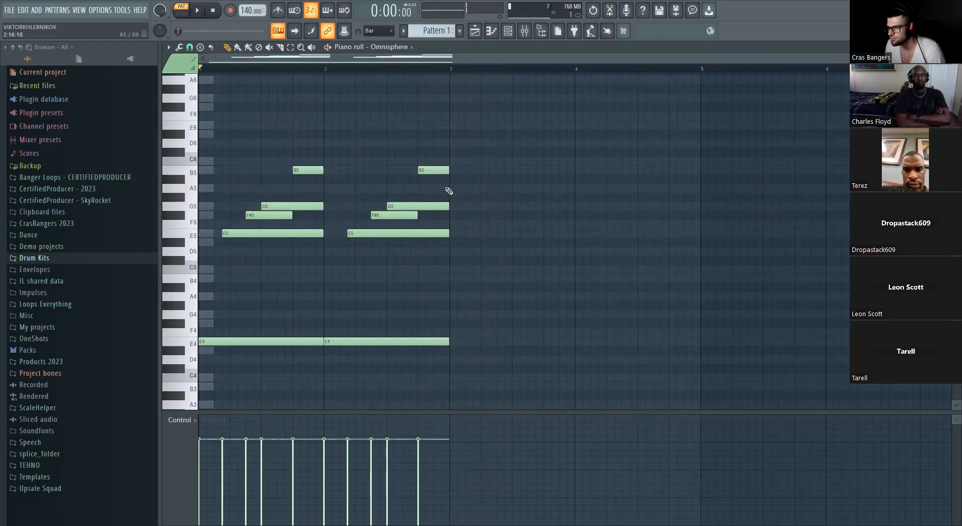
{"action": "left_click", "coordinate": [446, 161]}
{"action": "left_click_drag", "start_coordinate": [454, 162], "coordinate": [446, 163]}
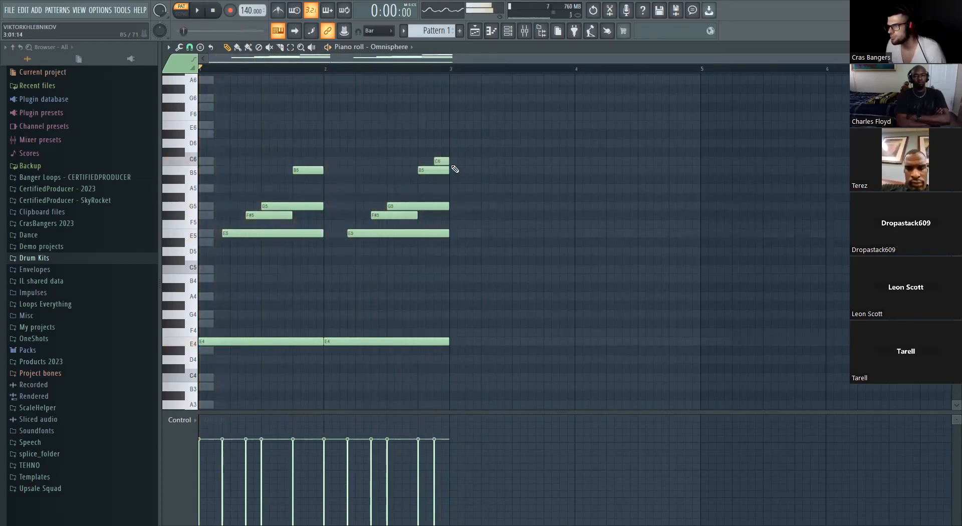
{"action": "right_click", "coordinate": [440, 161]}
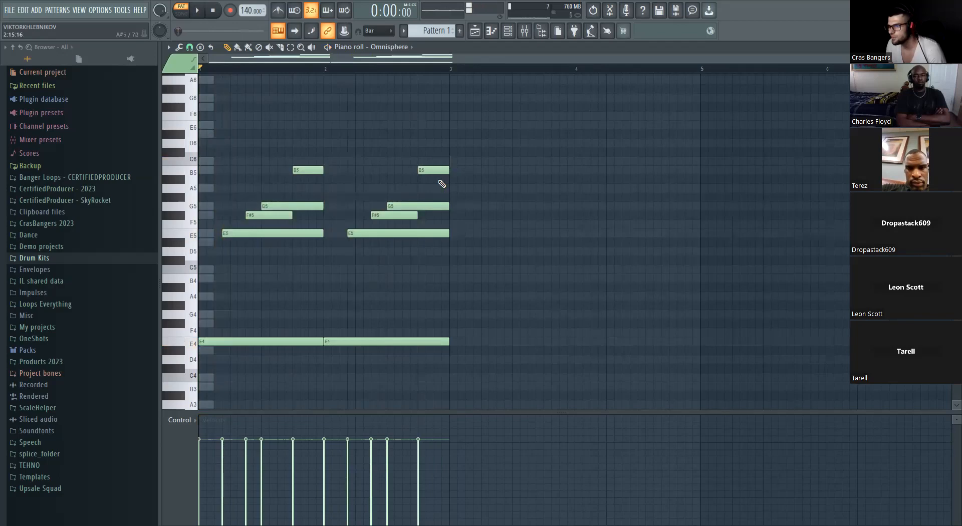
Add a two-step G5 note at step 15 of bar 2.
{"action": "left_click", "coordinate": [441, 206]}
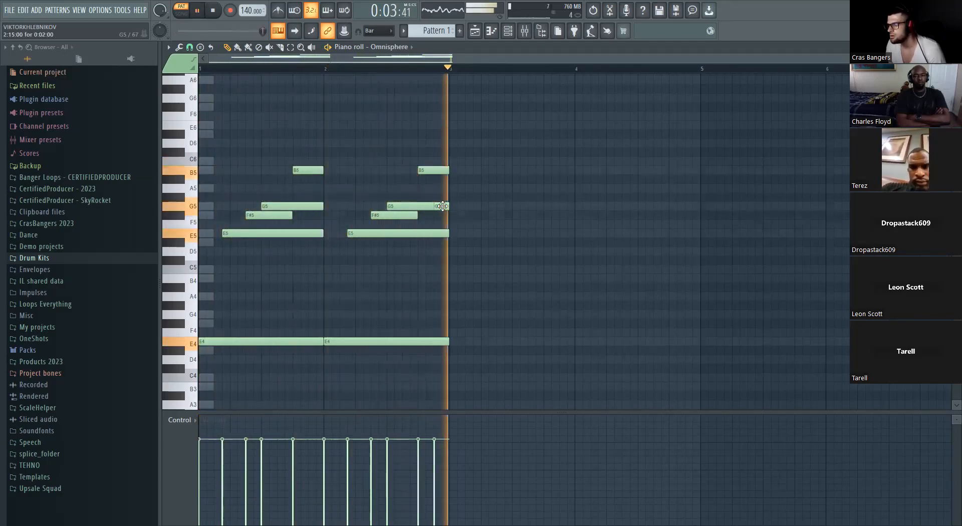
Stop playback and slightly reduce the velocities of the notes across bars 1 and 2, leaving out the last B5 and G5.
{"action": "key", "text": "space"}
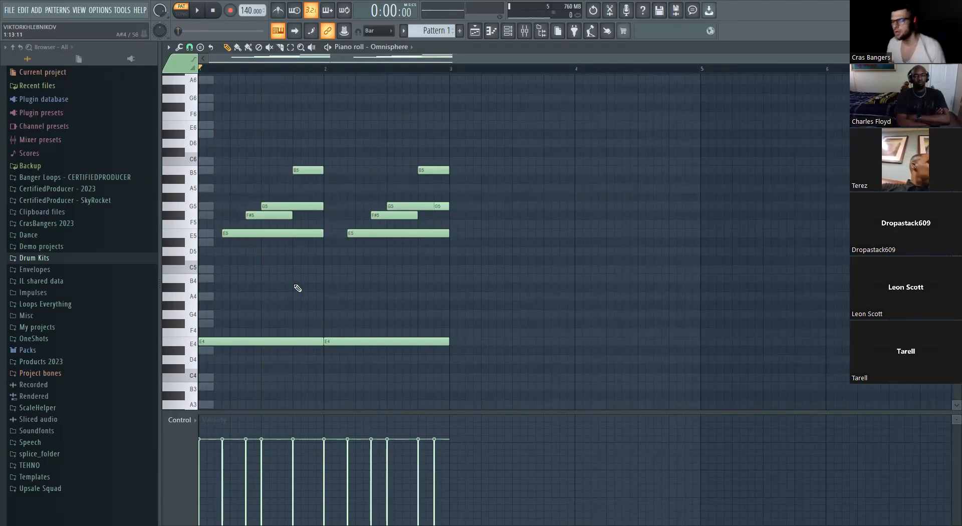
{"action": "left_click_drag", "start_coordinate": [212, 120], "coordinate": [399, 370]}
{"action": "left_click_drag", "start_coordinate": [202, 445], "coordinate": [430, 449]}
{"action": "left_click", "coordinate": [495, 319], "text": "ctrl"}
{"action": "left_click_drag", "start_coordinate": [405, 158], "coordinate": [450, 194]}
{"action": "left_click", "coordinate": [495, 318], "text": "ctrl"}
Duplicate all notes of bars 1 and 2 into bars 3 and 4, transpose the copies down five semitones, and clear the selection.
{"action": "key", "text": "ctrl+a"}
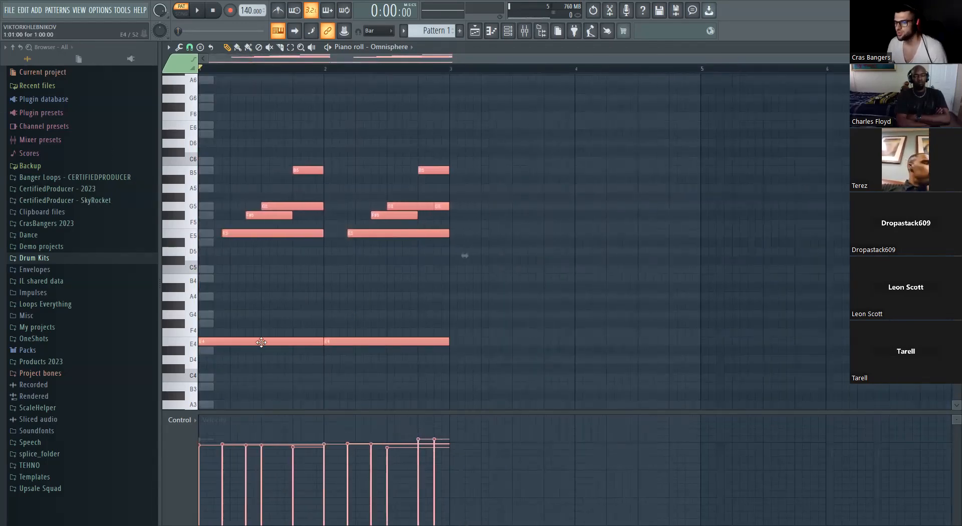
{"action": "left_click_drag", "start_coordinate": [257, 339], "coordinate": [509, 337], "text": "shift"}
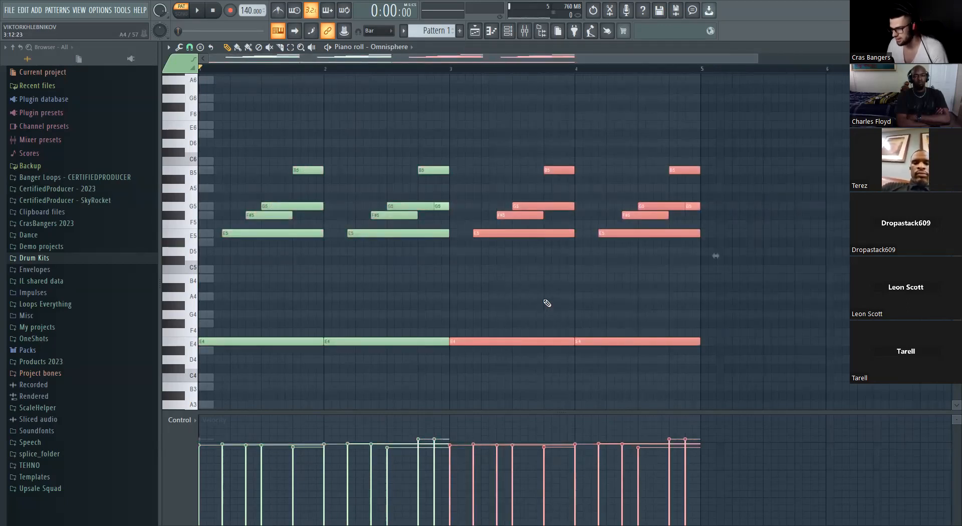
{"action": "key", "text": "Down"}
{"action": "key", "text": "Down"}
{"action": "key", "text": "Down"}
{"action": "key", "text": "Down"}
{"action": "key", "text": "Down"}
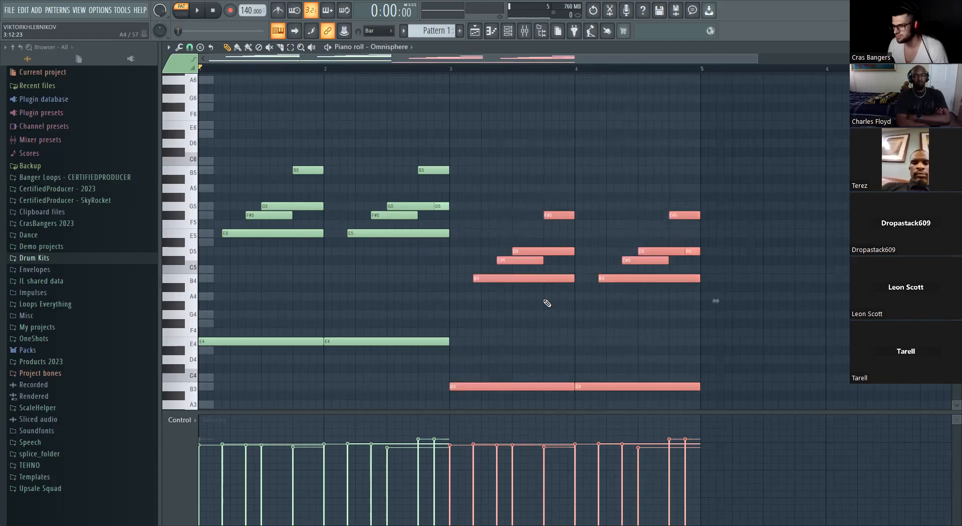
{"action": "scroll", "coordinate": [548, 303], "scroll_direction": "down", "scroll_amount": 5}
{"action": "left_click", "coordinate": [482, 327]}
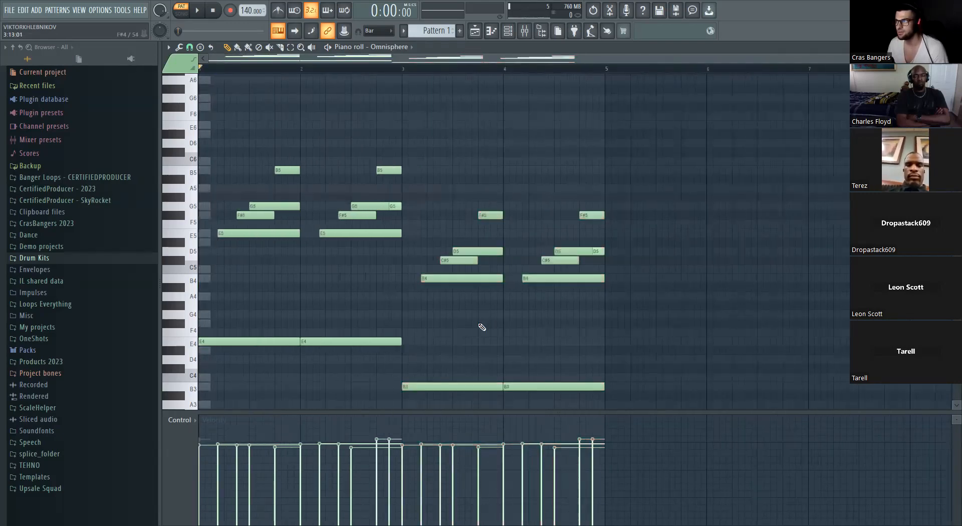
Audition the four-bar pattern from the start.
{"action": "scroll", "coordinate": [488, 307], "scroll_direction": "up", "scroll_amount": 2}
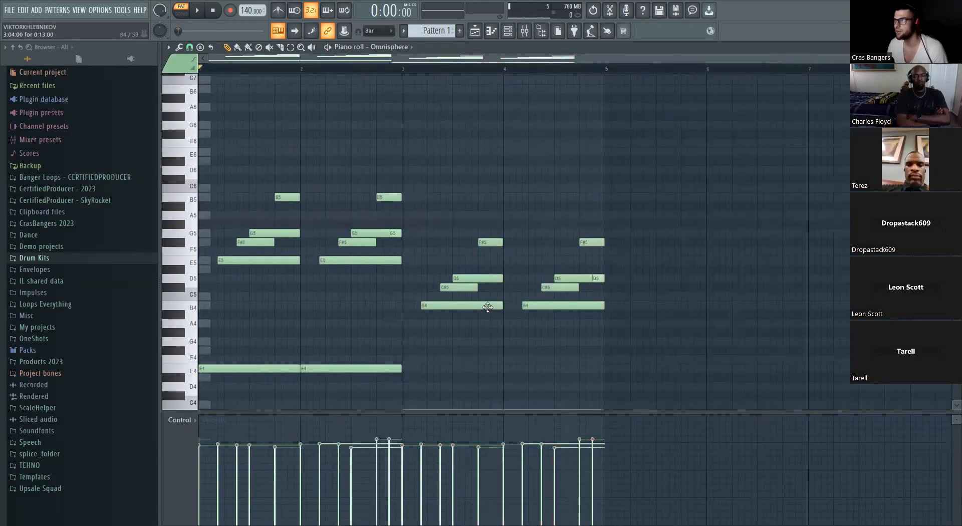
{"action": "scroll", "coordinate": [553, 166], "scroll_direction": "down", "scroll_amount": 6}
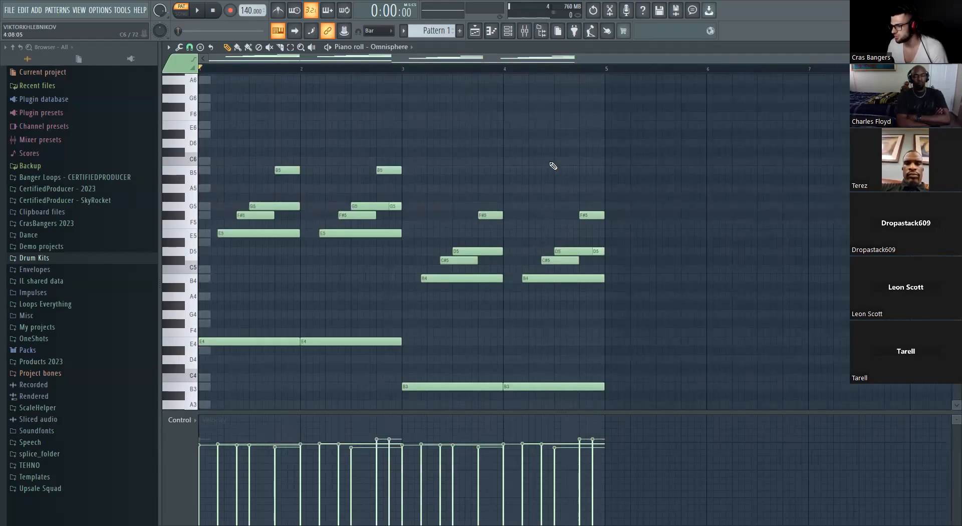
{"action": "key", "text": "space"}
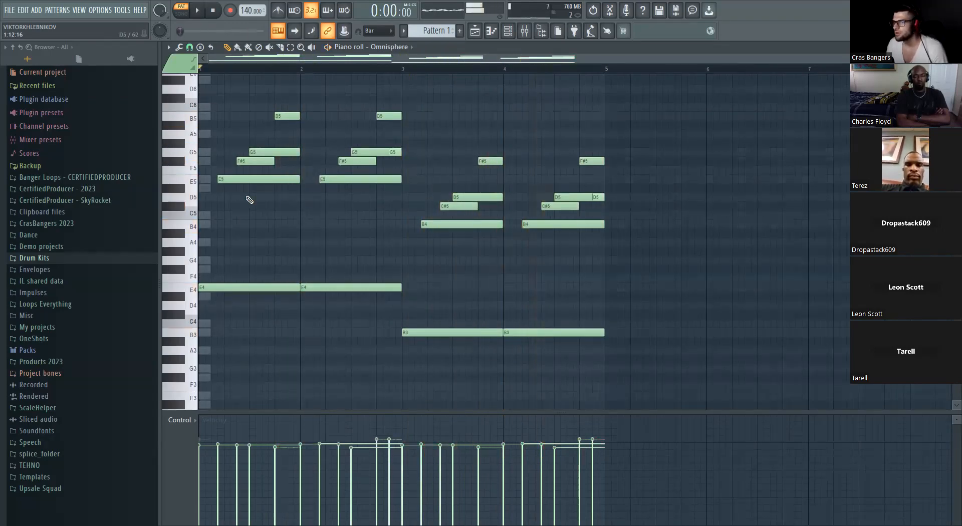
Try shifting the E5 notes of bars 1 and 2 one step earlier, audition them, and move them back.
{"action": "left_click_drag", "start_coordinate": [210, 173], "coordinate": [367, 197]}
{"action": "key", "text": "space"}
{"action": "key", "text": "shift+Left"}
{"action": "key", "text": "space"}
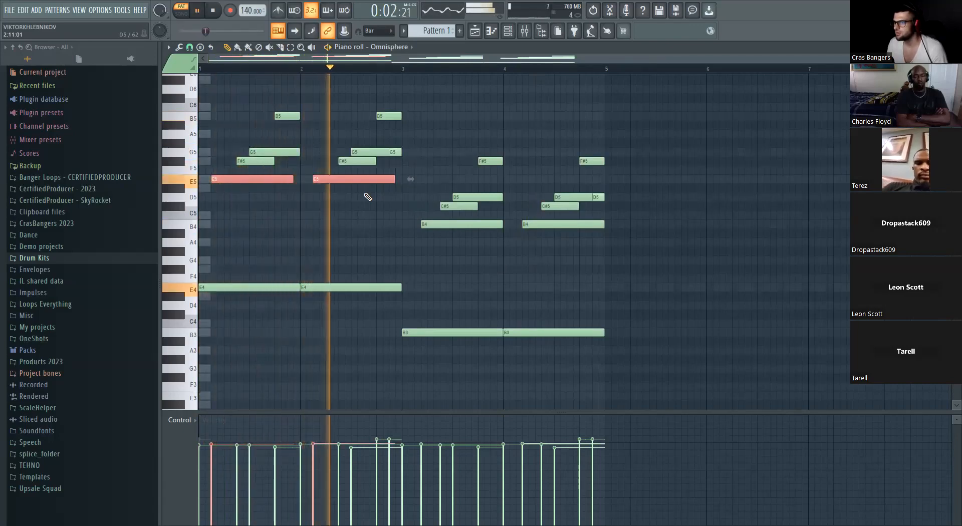
{"action": "key", "text": "space"}
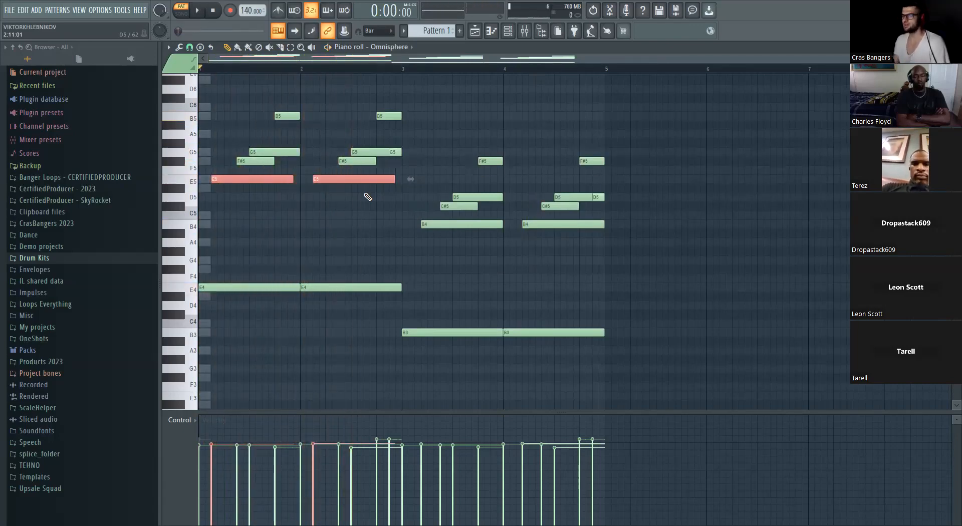
{"action": "key", "text": "shift+Right"}
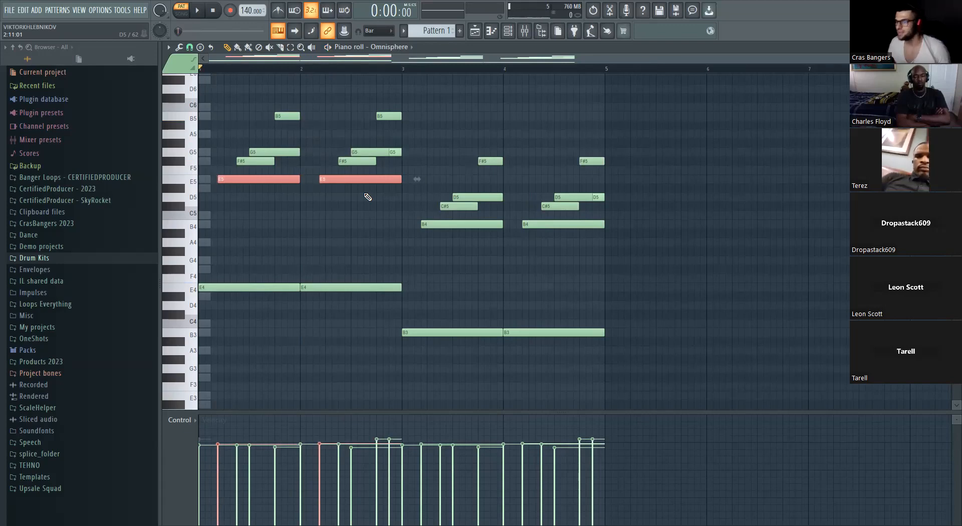
{"action": "key", "text": "ctrl+d"}
During playback, lower the velocities of the last B5 and G5 in bar 2 and the last F#5 and D5 in bar 4.
{"action": "key", "text": "space"}
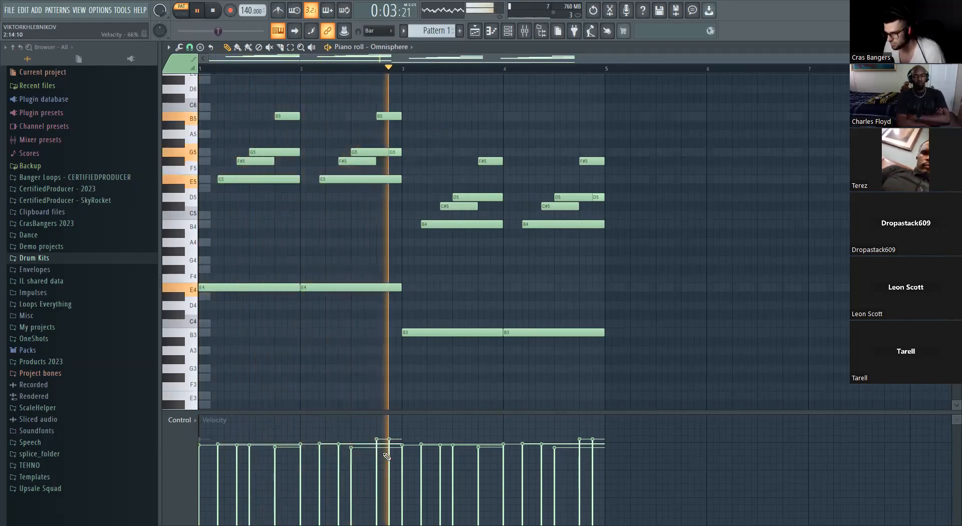
{"action": "left_click_drag", "start_coordinate": [377, 447], "coordinate": [390, 453]}
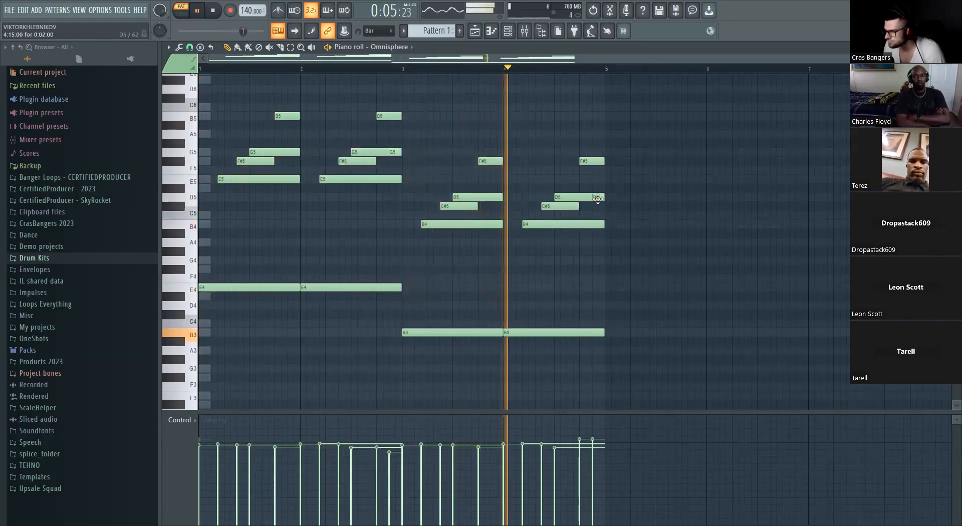
{"action": "left_click", "coordinate": [597, 198]}
{"action": "left_click", "coordinate": [589, 162]}
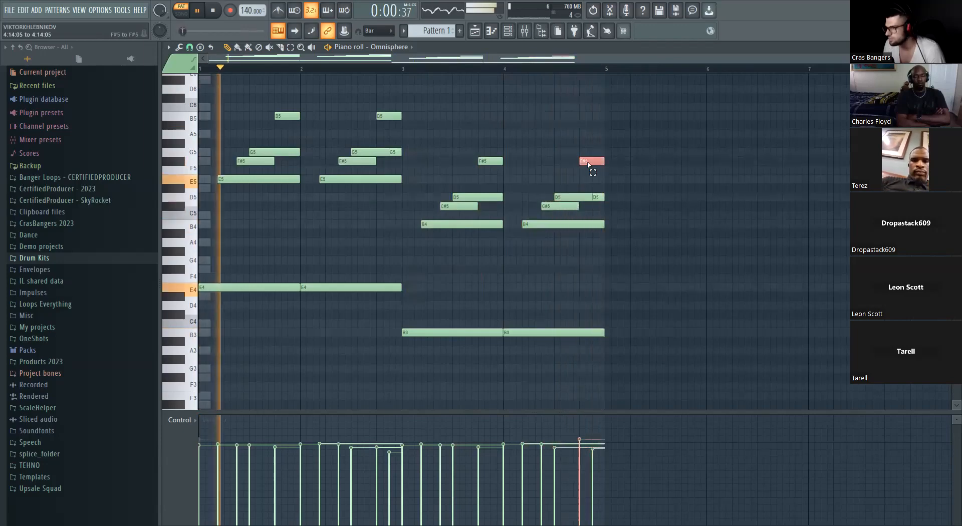
{"action": "left_click_drag", "start_coordinate": [583, 442], "coordinate": [588, 449]}
{"action": "scroll", "coordinate": [297, 219], "scroll_direction": "up", "scroll_amount": 4}
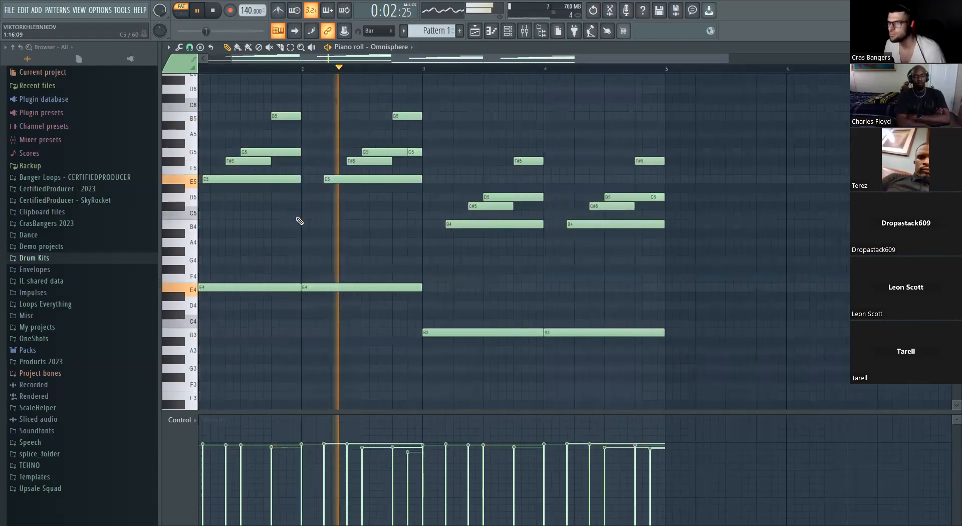
{"action": "key", "text": "space"}
Try a sustained B4 note spanning bars 1 and 2, audition it, and delete it.
{"action": "left_click_drag", "start_coordinate": [327, 61], "coordinate": [283, 61]}
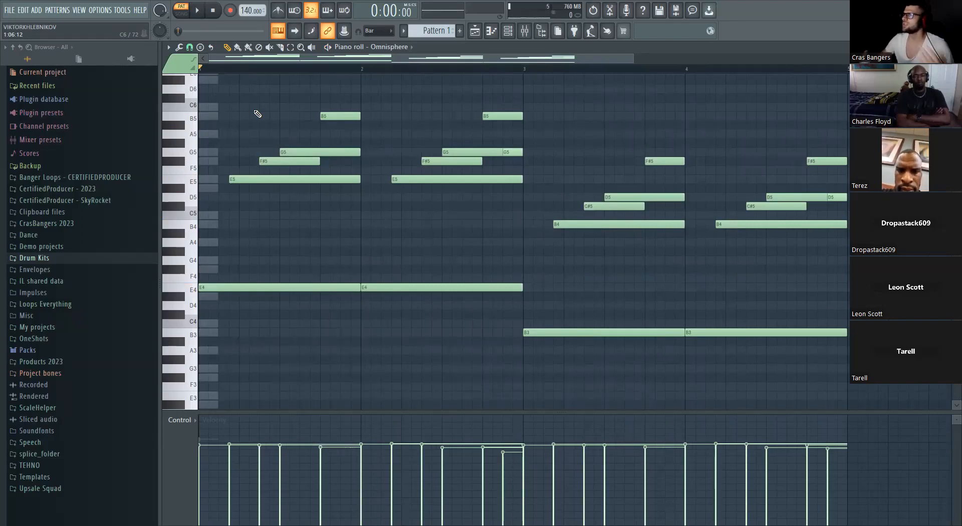
{"action": "scroll", "coordinate": [421, 241], "scroll_direction": "down", "scroll_amount": 2}
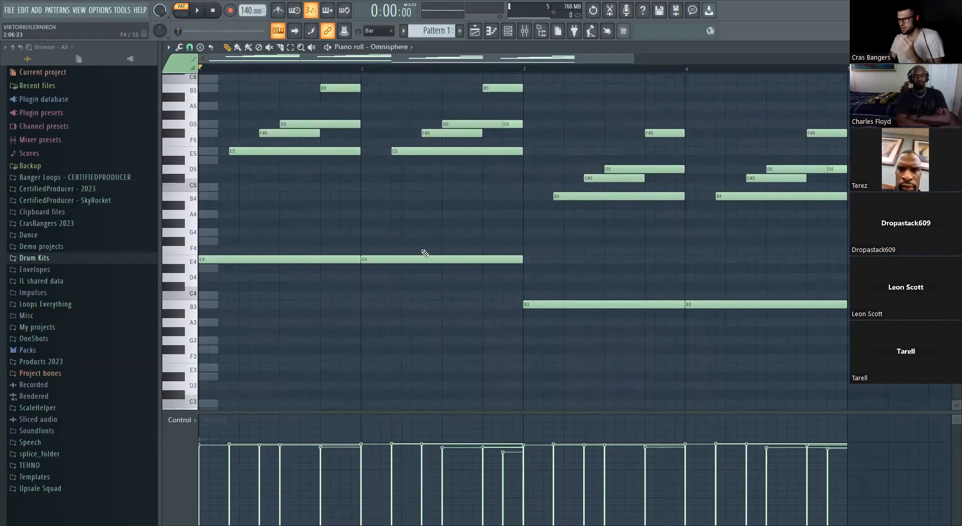
{"action": "scroll", "coordinate": [419, 270], "scroll_direction": "up", "scroll_amount": 5}
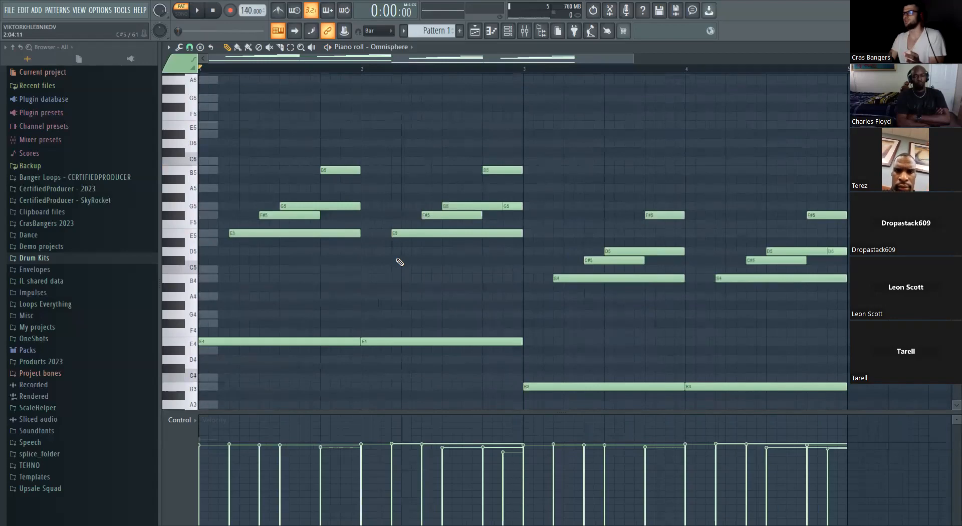
{"action": "left_click", "coordinate": [219, 280]}
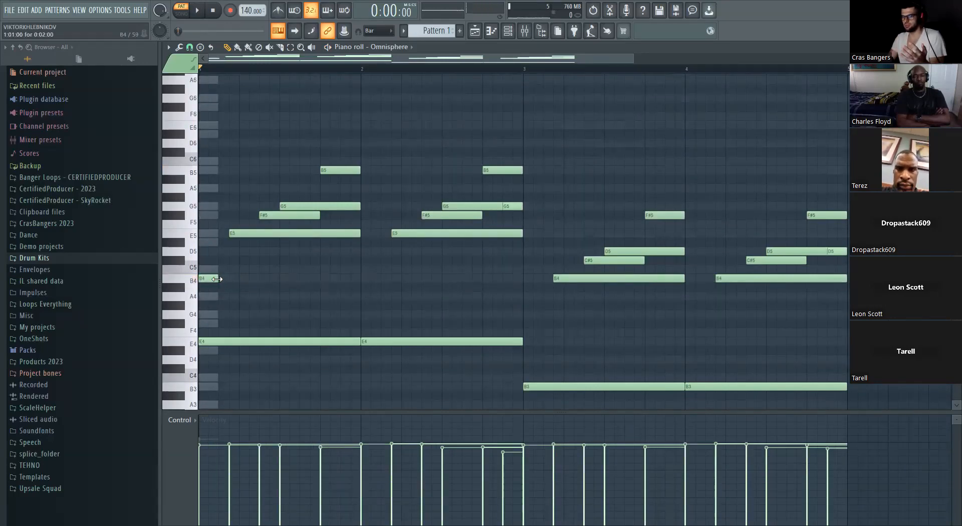
{"action": "left_click_drag", "start_coordinate": [217, 279], "coordinate": [513, 274]}
{"action": "key", "text": "space"}
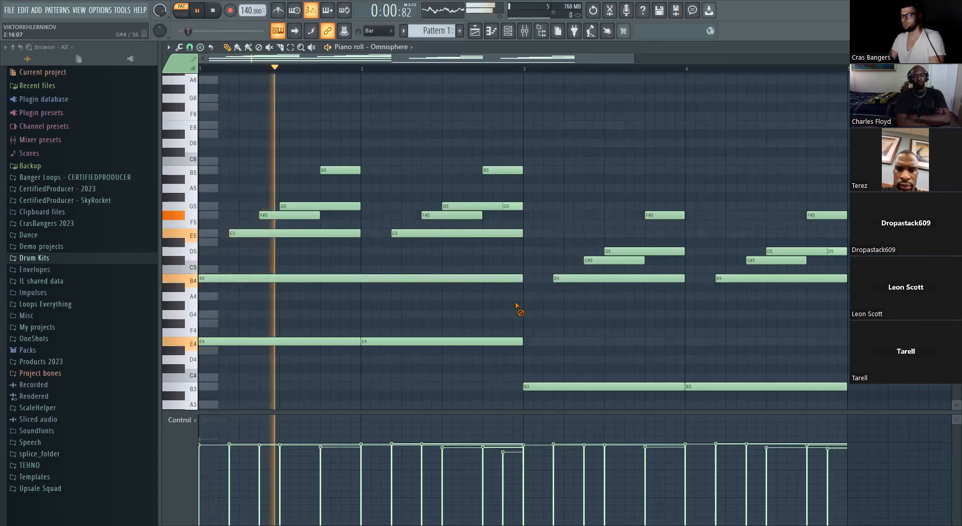
{"action": "key", "text": "space"}
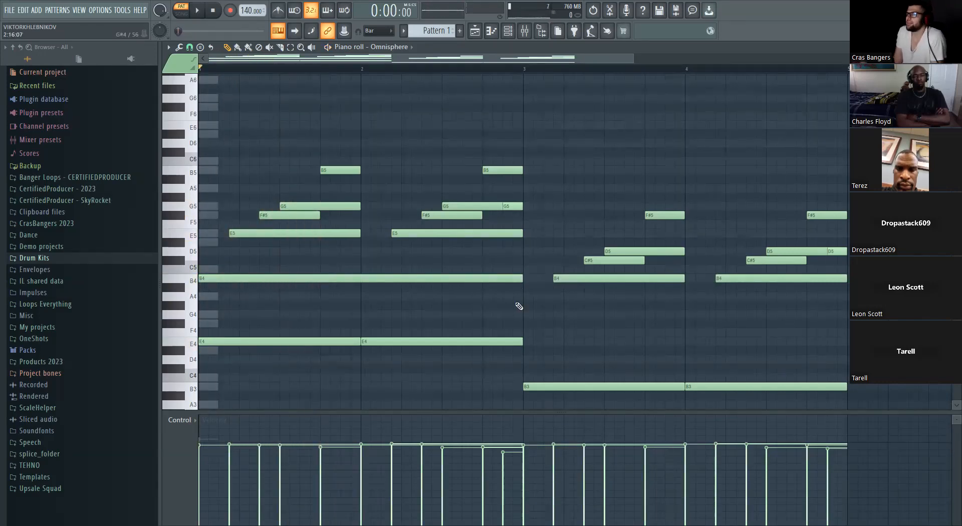
{"action": "right_click", "coordinate": [284, 277]}
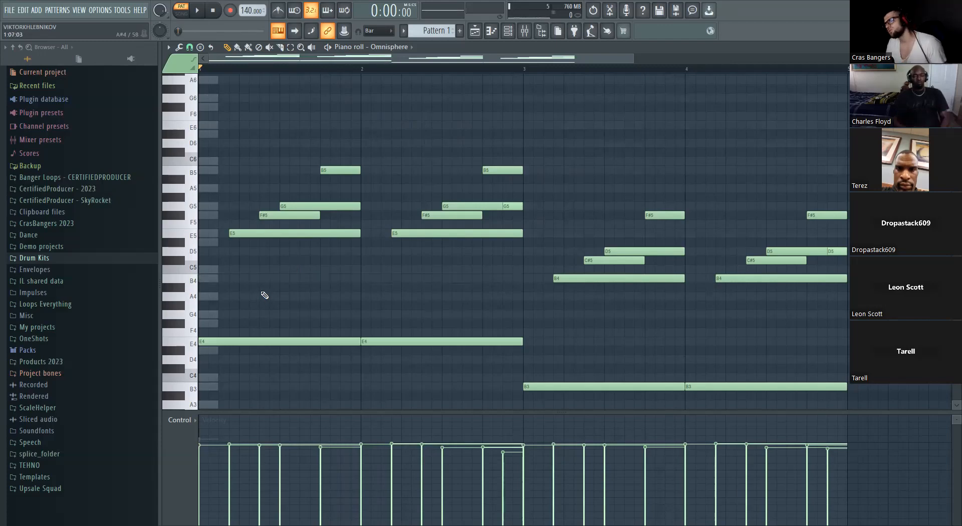
Try a two-bar E6 note at the start of bar 1 and an A5 note at step 11, deleting both.
{"action": "left_click", "coordinate": [241, 126]}
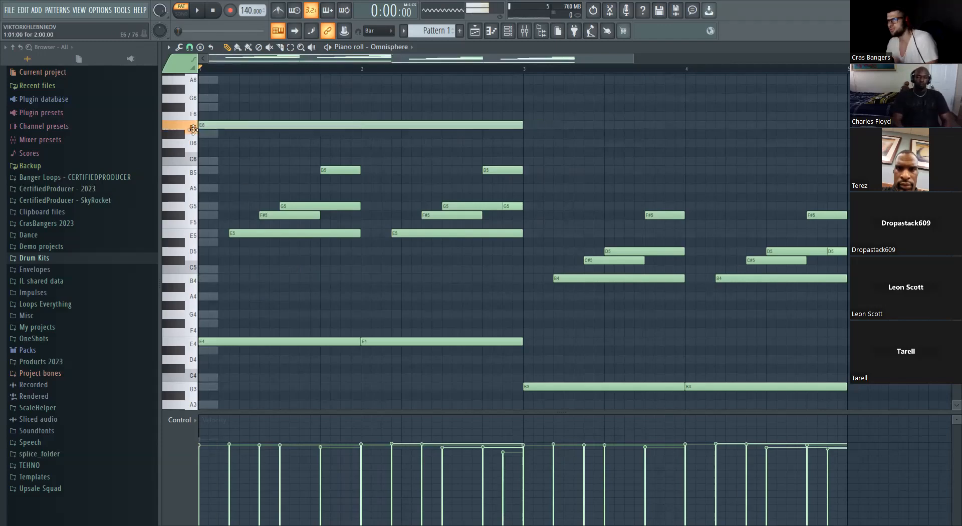
{"action": "right_click", "coordinate": [243, 127]}
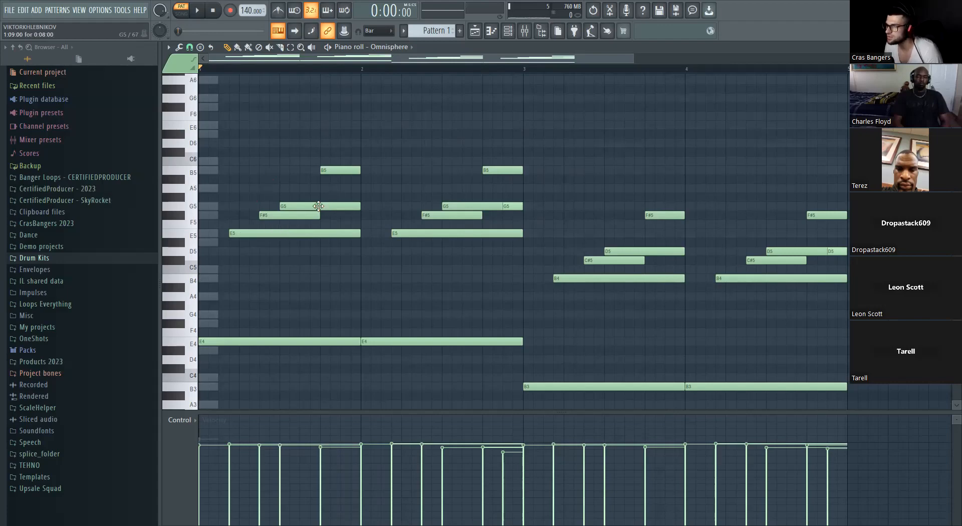
{"action": "key", "text": "space"}
{"action": "left_click", "coordinate": [303, 189]}
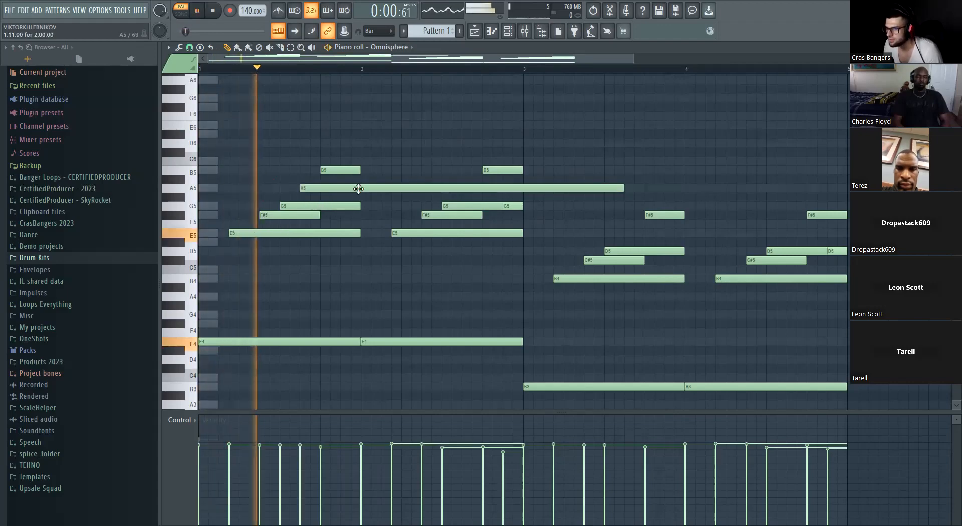
{"action": "left_click_drag", "start_coordinate": [622, 192], "coordinate": [302, 186]}
{"action": "right_click", "coordinate": [307, 188]}
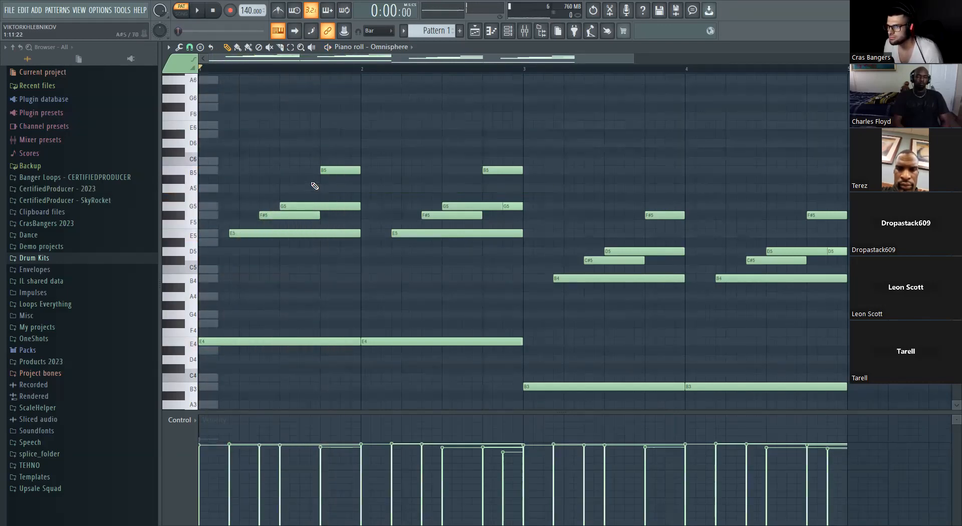
Add an E6 note at step 15 of bar 1 and extend it to the end of bar 2.
{"action": "left_click", "coordinate": [341, 125]}
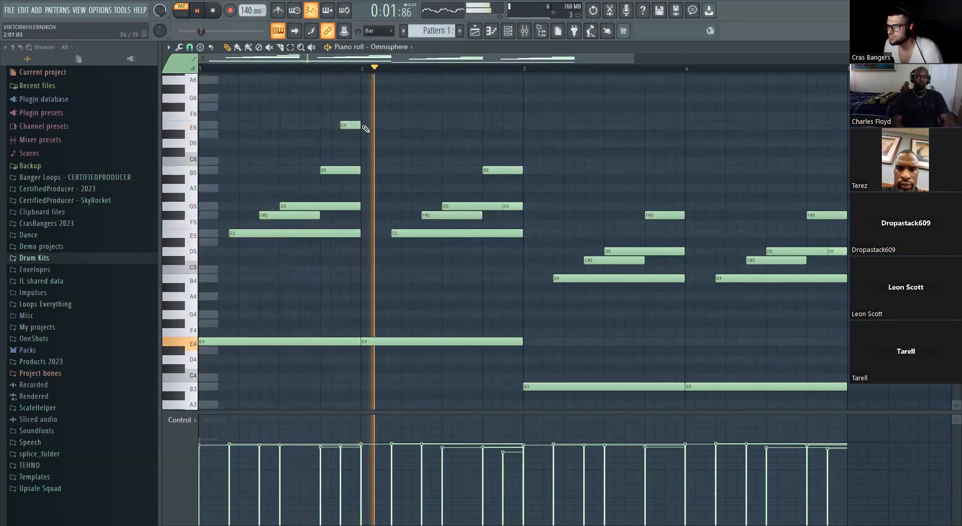
{"action": "left_click_drag", "start_coordinate": [361, 126], "coordinate": [522, 126]}
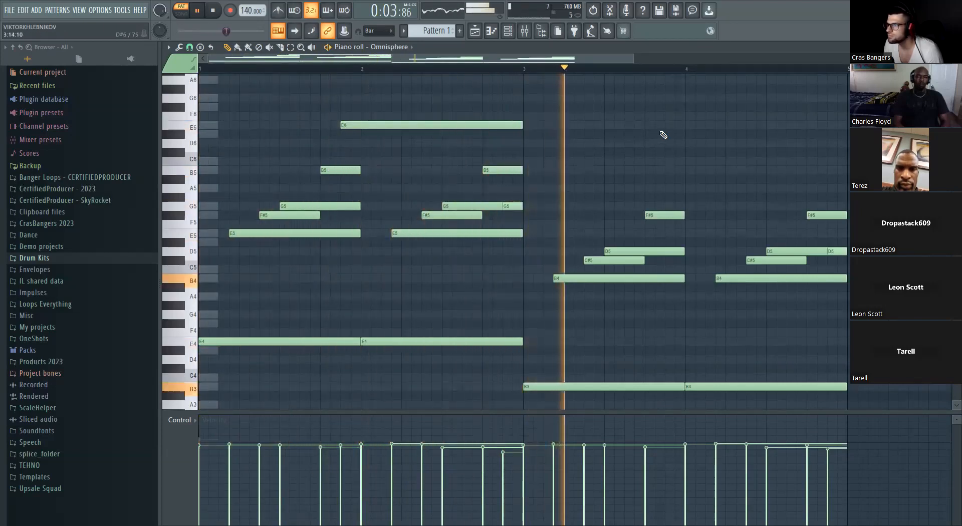
{"action": "key", "text": "space"}
Duplicate the long E6 note two bars ahead, lower the copy to B5, and audition the four bars.
{"action": "left_click_drag", "start_coordinate": [370, 127], "coordinate": [693, 131]}
{"action": "key", "text": "space"}
{"action": "key", "text": "shift+Down"}
{"action": "key", "text": "shift+Down"}
{"action": "key", "text": "shift+Down"}
{"action": "key", "text": "shift+Down"}
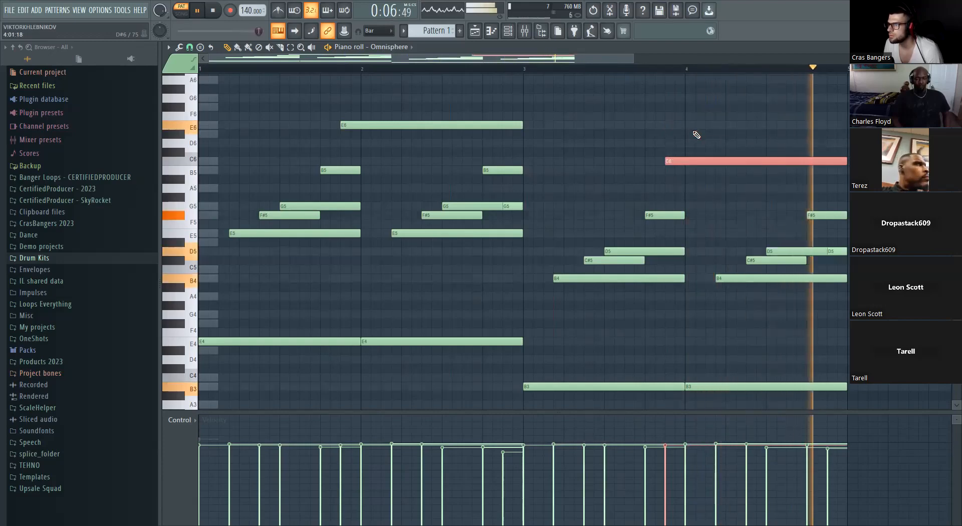
{"action": "scroll", "coordinate": [546, 133], "scroll_direction": "down", "scroll_amount": 1}
{"action": "left_click", "coordinate": [515, 128], "text": "ctrl"}
{"action": "scroll", "coordinate": [515, 129], "scroll_direction": "down", "scroll_amount": 1}
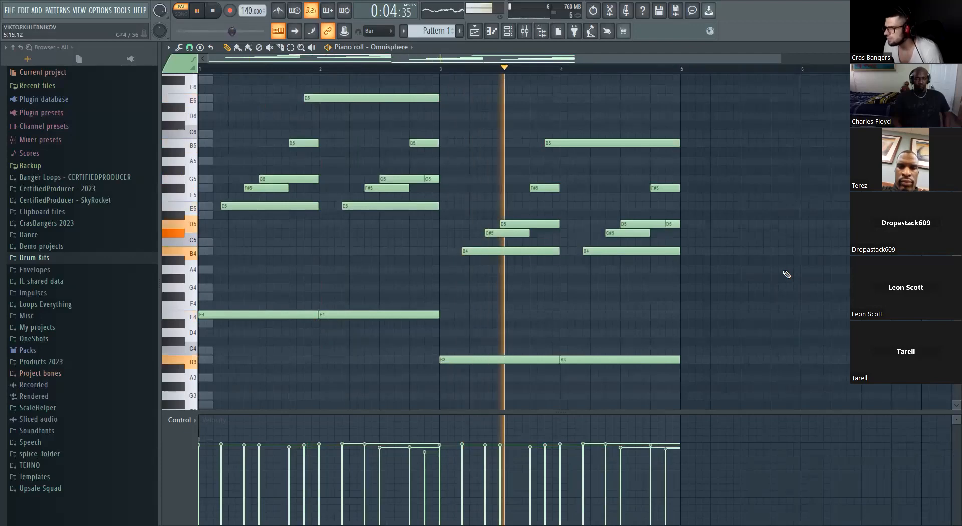
{"action": "key", "text": "space"}
Open the Omnisphere instrument from the channel rack, load the Granular Tremolo Guitar patch, and audition the melody.
{"action": "left_click", "coordinate": [506, 32]}
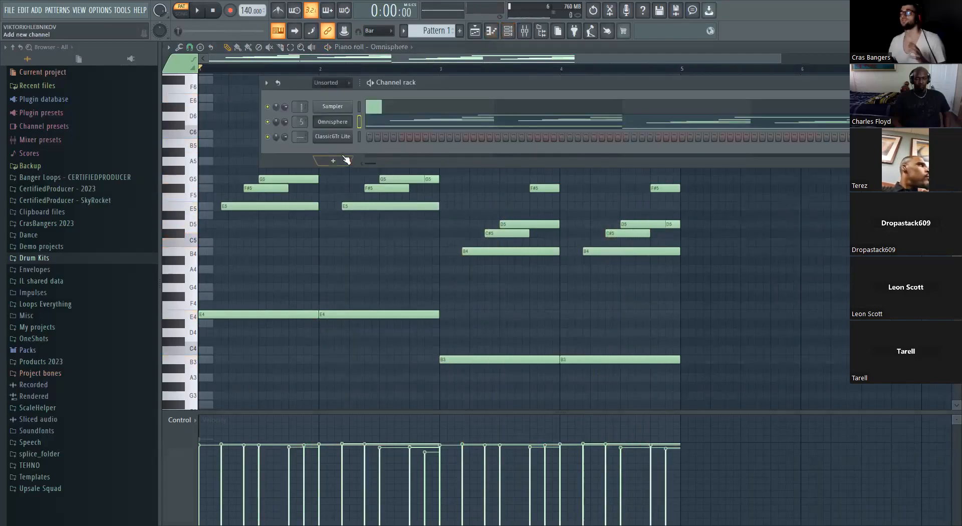
{"action": "left_click", "coordinate": [338, 127]}
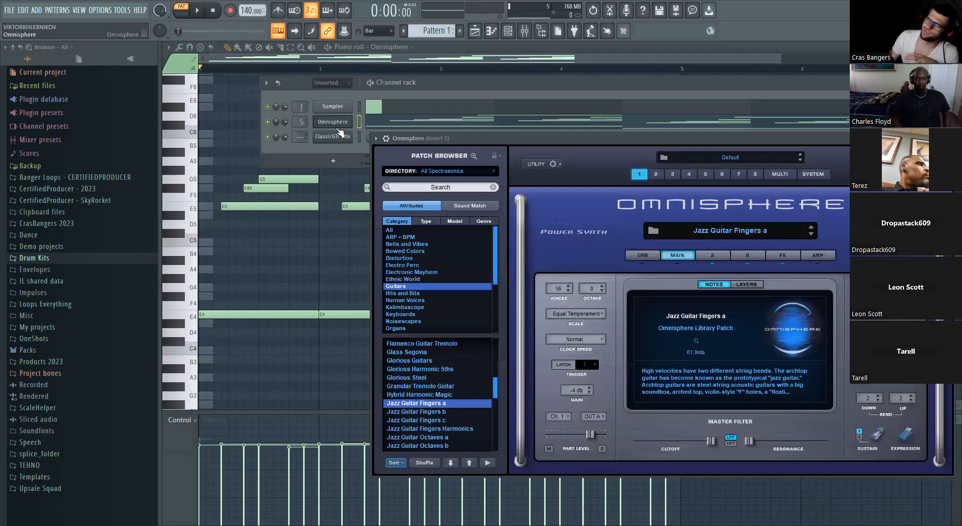
{"action": "left_click", "coordinate": [448, 386]}
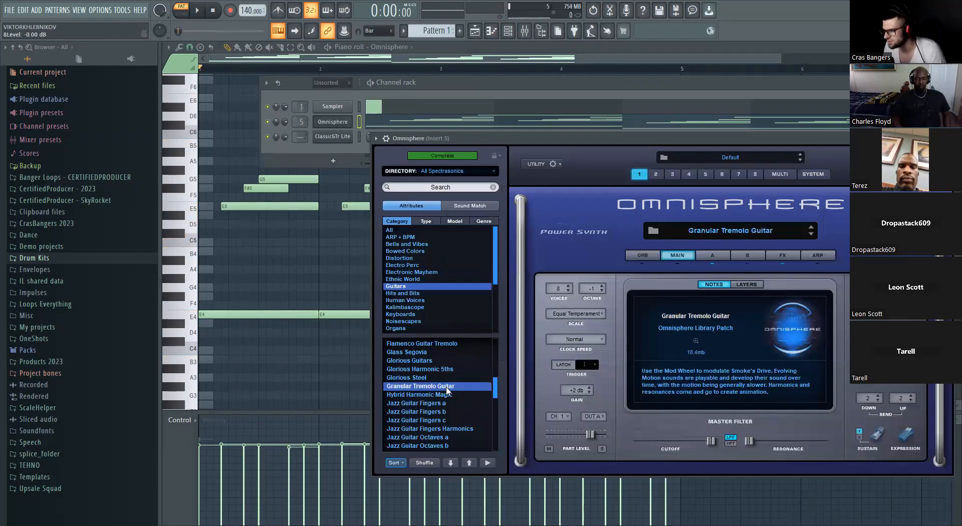
{"action": "key", "text": "space"}
{"action": "left_click_drag", "start_coordinate": [470, 141], "coordinate": [510, 138]}
{"action": "key", "text": "space"}
Load the Glorious Steel guitar patch in Omnisphere and audition the melody with it.
{"action": "left_click", "coordinate": [457, 378]}
{"action": "key", "text": "space"}
{"action": "key", "text": "space"}
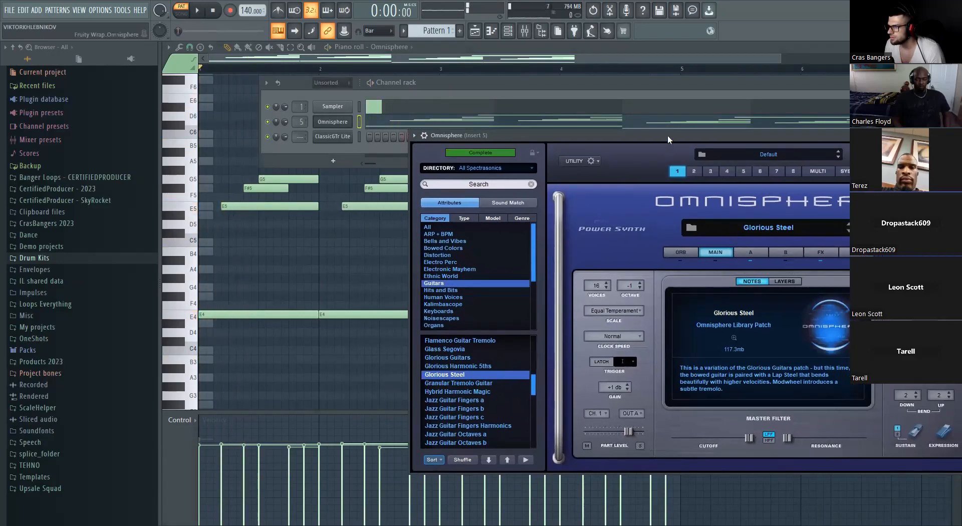
{"action": "left_click_drag", "start_coordinate": [667, 135], "coordinate": [686, 138]}
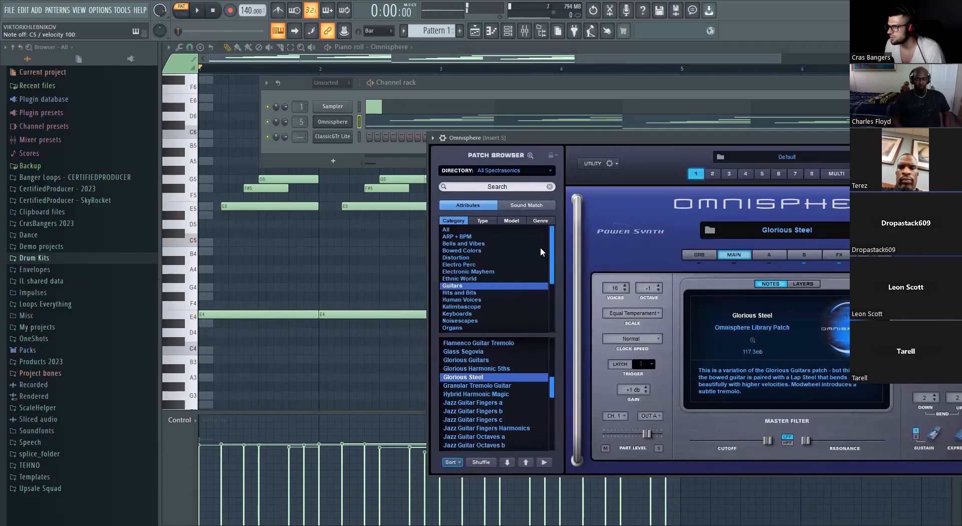
Audition the four-bar melody in the piano roll with the Glorious Steel patch, with the channel rack out of the way.
{"action": "key", "text": "space"}
{"action": "left_click", "coordinate": [344, 269]}
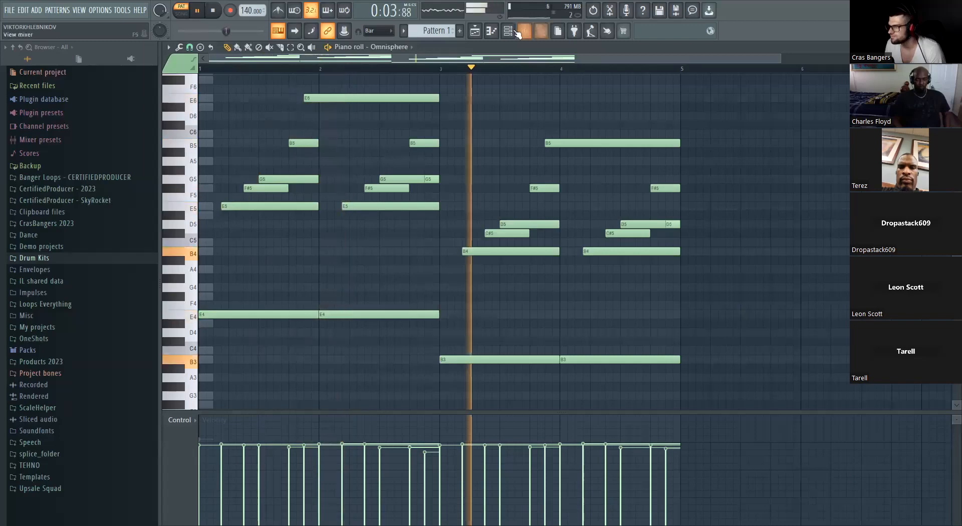
{"action": "key", "text": "F6"}
{"action": "key", "text": "F6"}
{"action": "key", "text": "space"}
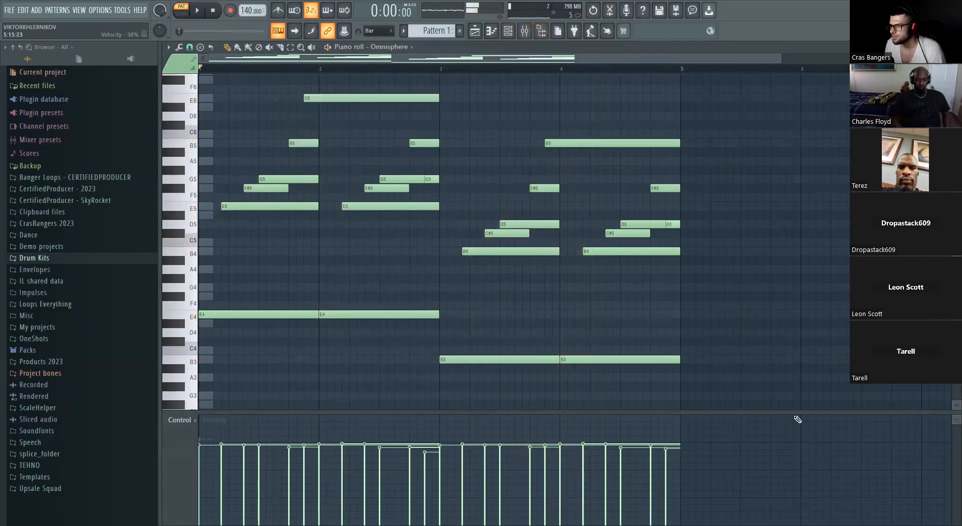
Raise all the melody notes by one octave and audition the transposed part.
{"action": "left_click_drag", "start_coordinate": [796, 413], "coordinate": [402, 401]}
{"action": "left_click_drag", "start_coordinate": [724, 393], "coordinate": [1, 60], "text": "ctrl"}
{"action": "key", "text": "ctrl+Up"}
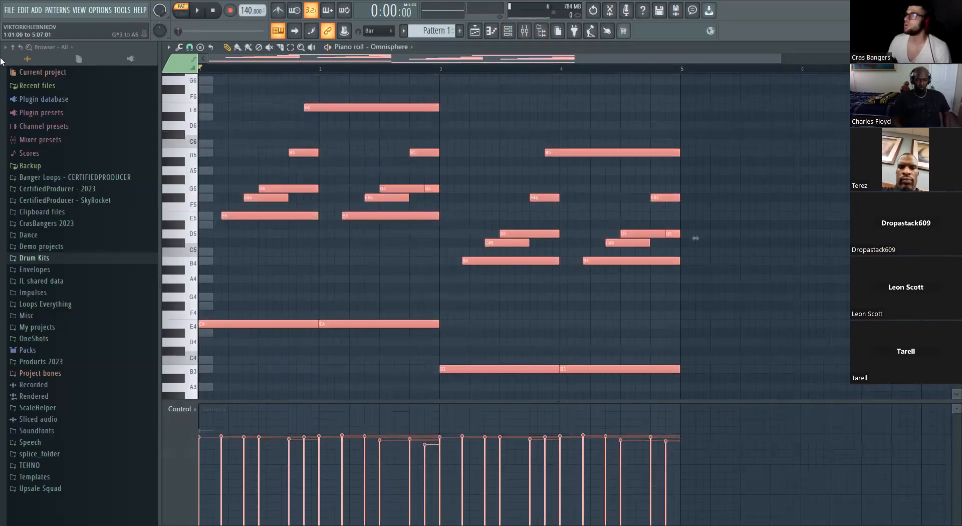
{"action": "scroll", "coordinate": [455, 241], "scroll_direction": "up", "scroll_amount": 5}
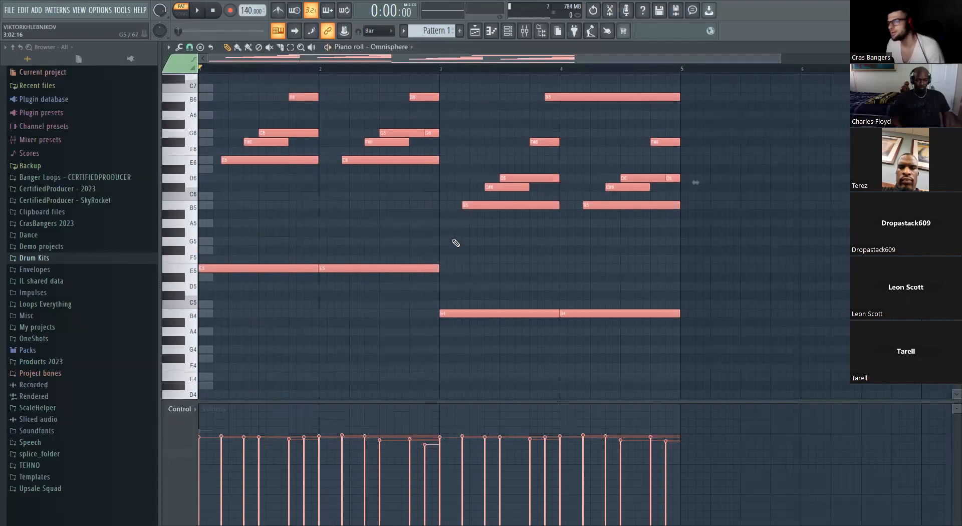
{"action": "left_click", "coordinate": [717, 242]}
{"action": "key", "text": "space"}
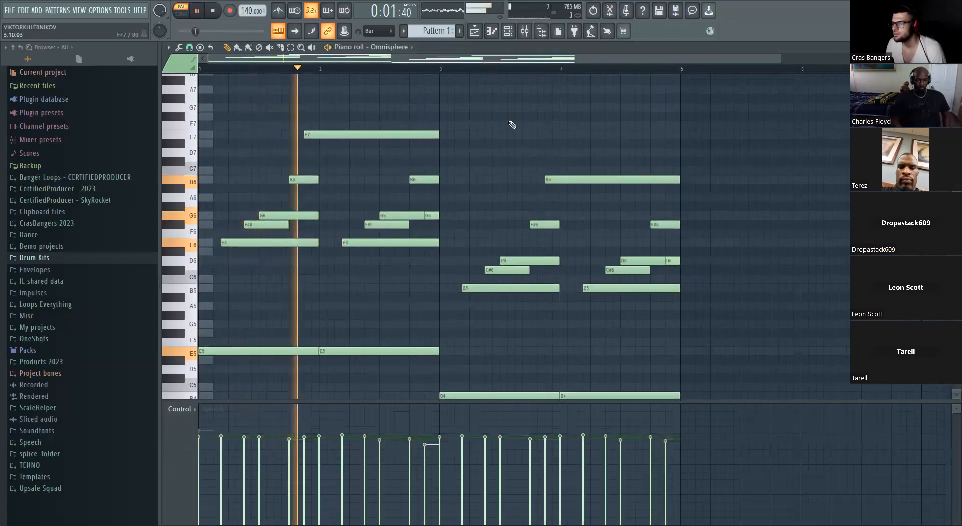
Compare the Glorious Guitars and Jazz Guitar Fingers a and c patches in Omnisphere, and load Jazz Guitar Fingers b.
{"action": "key", "text": "F6"}
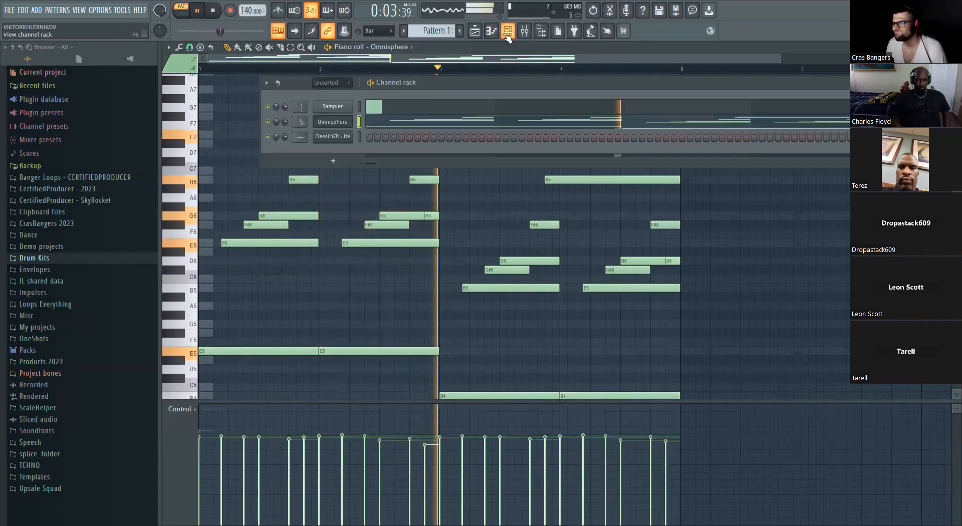
{"action": "left_click", "coordinate": [347, 126]}
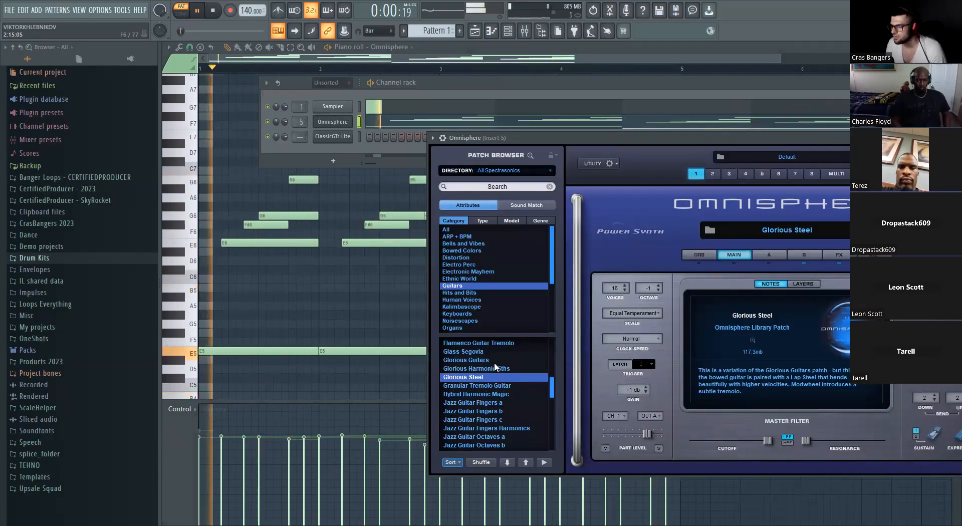
{"action": "left_click", "coordinate": [481, 360]}
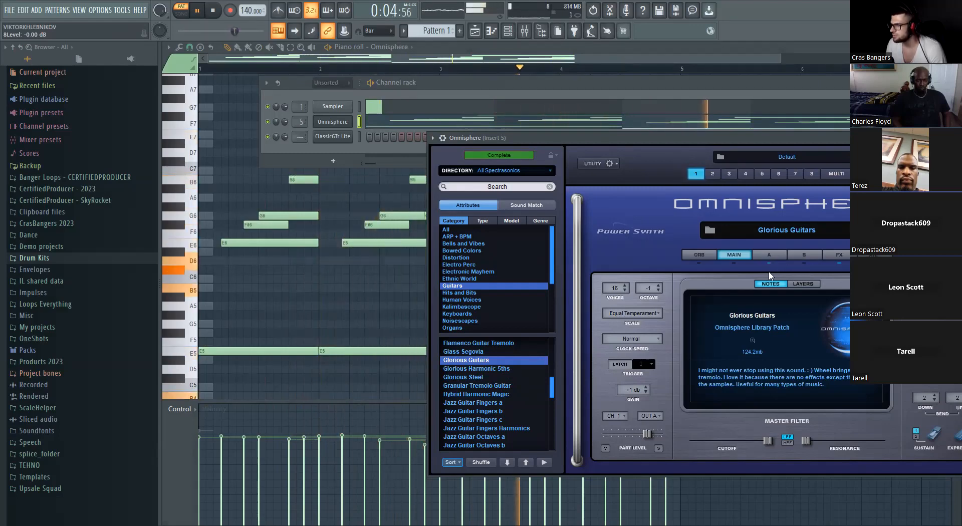
{"action": "left_click", "coordinate": [517, 404]}
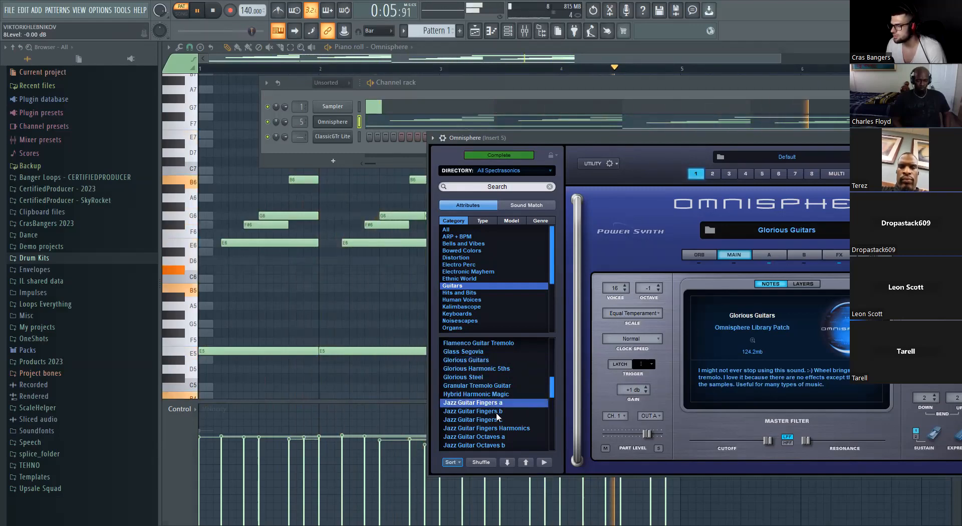
{"action": "left_click", "coordinate": [510, 420]}
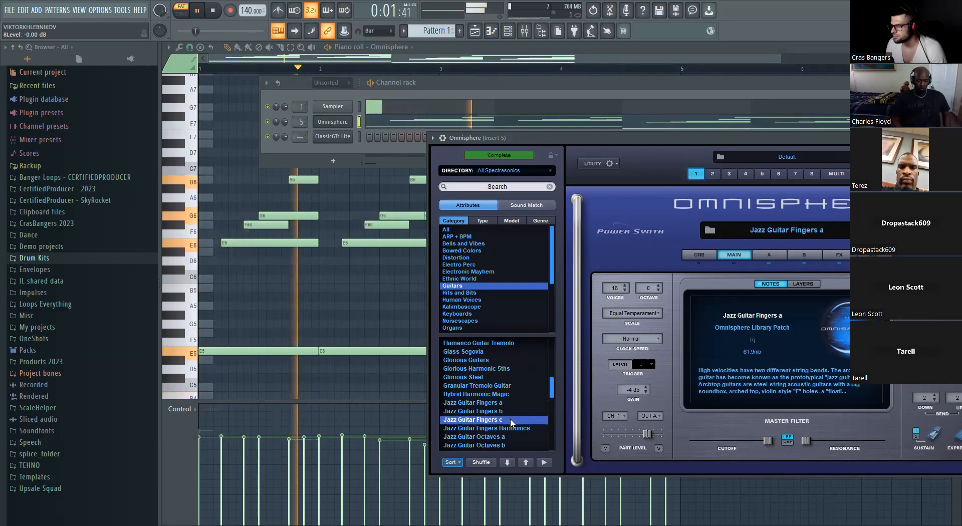
{"action": "left_click", "coordinate": [509, 411]}
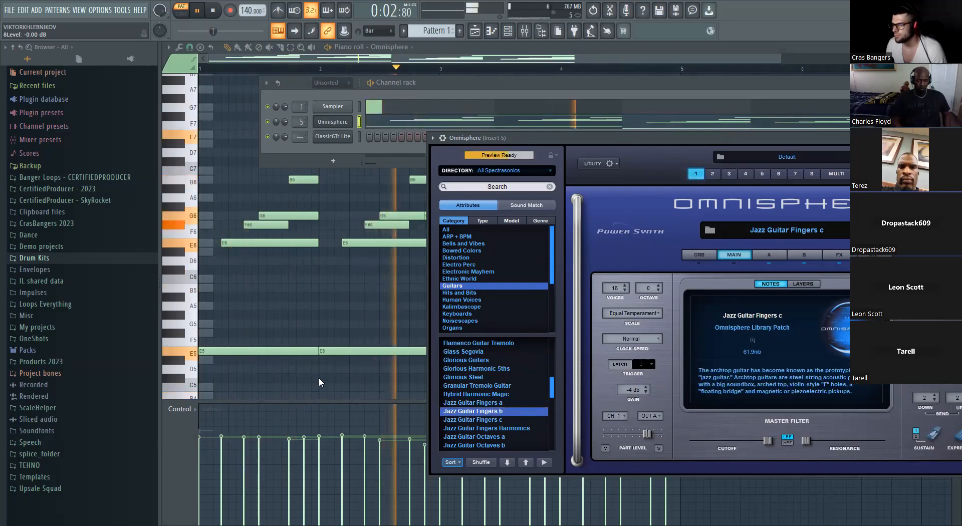
Stop playback, lower all the melody notes by one octave and clear the selection.
{"action": "right_click", "coordinate": [319, 377]}
{"action": "key", "text": "space"}
{"action": "left_click_drag", "start_coordinate": [230, 112], "coordinate": [721, 432]}
{"action": "left_click_drag", "start_coordinate": [686, 401], "coordinate": [687, 389]}
{"action": "key", "text": "ctrl+Down"}
{"action": "left_click", "coordinate": [762, 287], "text": "ctrl"}
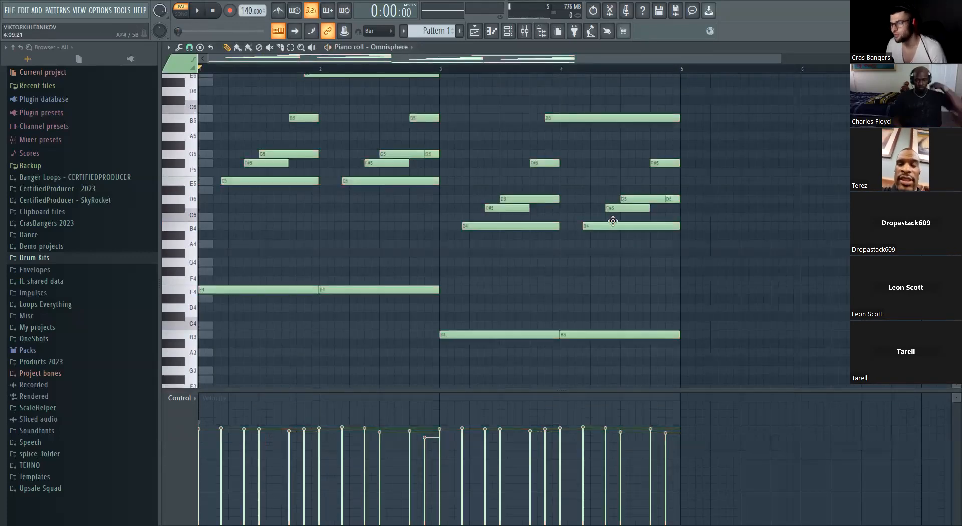
{"action": "scroll", "coordinate": [612, 221], "scroll_direction": "up", "scroll_amount": 3}
Check the loaded patch in Omnisphere and audition the melody in its lower octave.
{"action": "key", "text": "F6"}
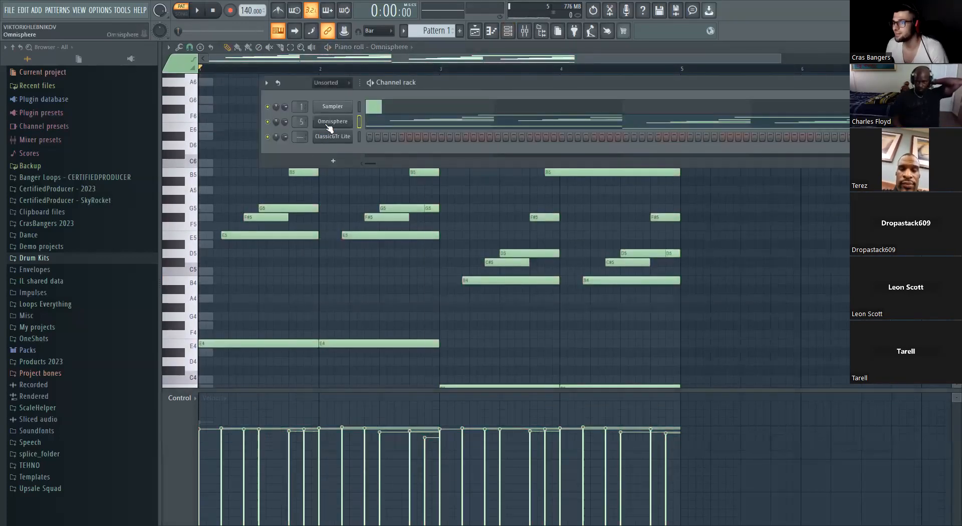
{"action": "left_click", "coordinate": [331, 122]}
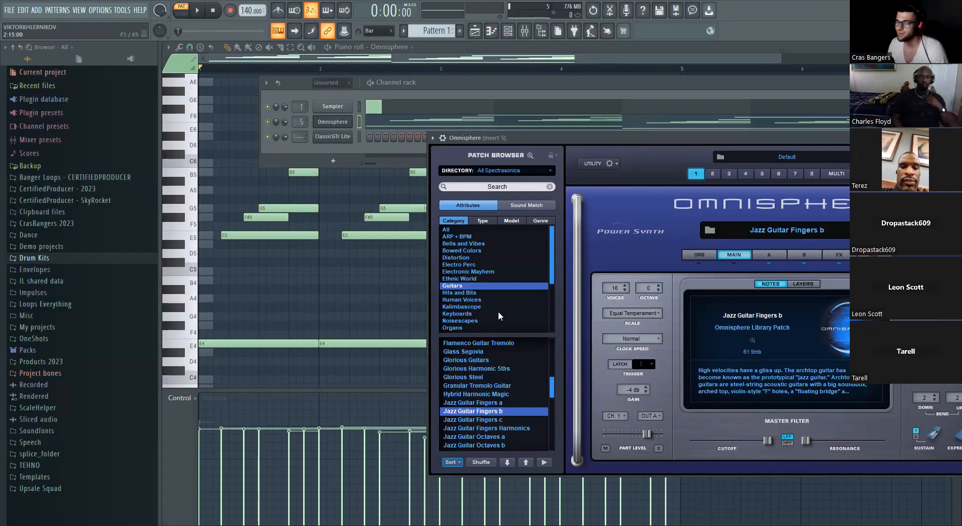
{"action": "right_click", "coordinate": [334, 311]}
{"action": "scroll", "coordinate": [394, 298], "scroll_direction": "down", "scroll_amount": 4}
{"action": "scroll", "coordinate": [412, 298], "scroll_direction": "up", "scroll_amount": 5}
{"action": "key", "text": "space"}
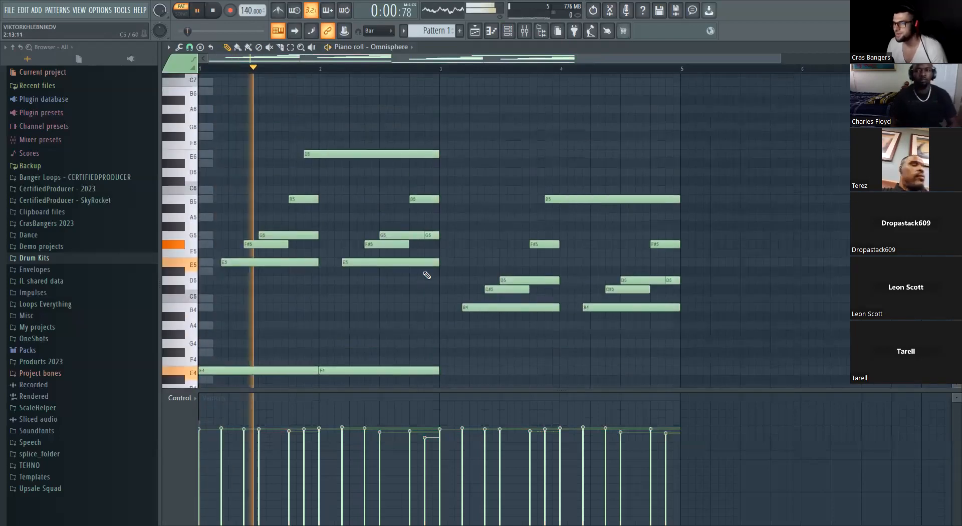
{"action": "key", "text": "space"}
Reopen Omnisphere and browse its Guitars patches for alternatives.
{"action": "left_click", "coordinate": [506, 36]}
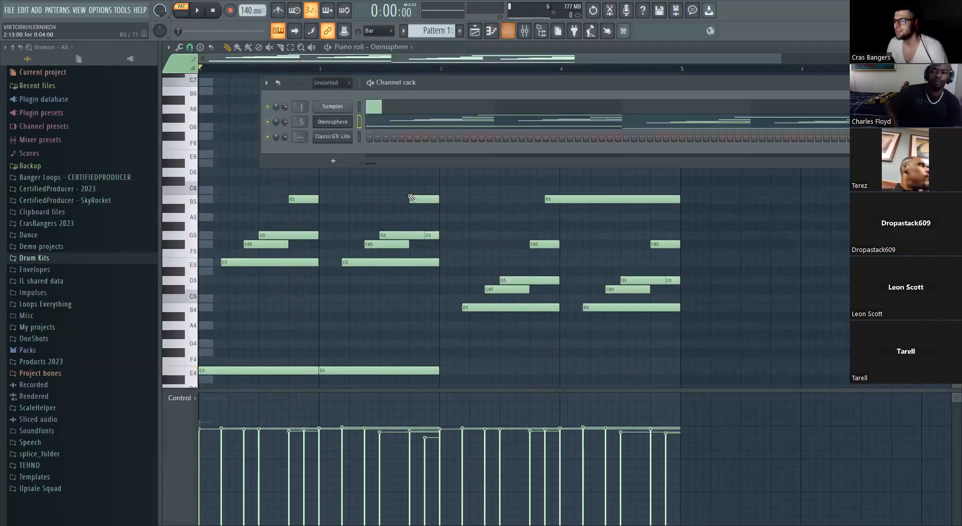
{"action": "left_click", "coordinate": [344, 125]}
{"action": "scroll", "coordinate": [507, 428], "scroll_direction": "up", "scroll_amount": 8}
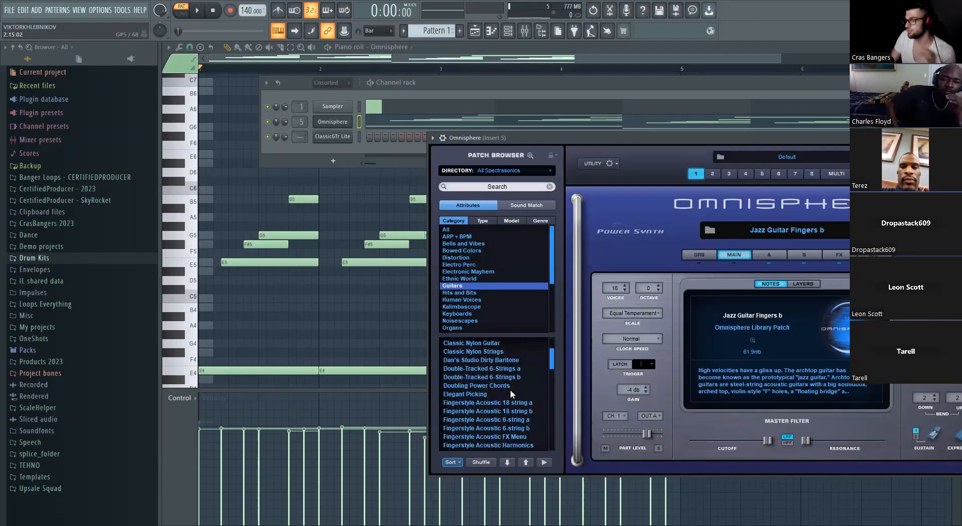
{"action": "scroll", "coordinate": [507, 409], "scroll_direction": "up", "scroll_amount": 4}
{"action": "scroll", "coordinate": [506, 402], "scroll_direction": "up", "scroll_amount": 1}
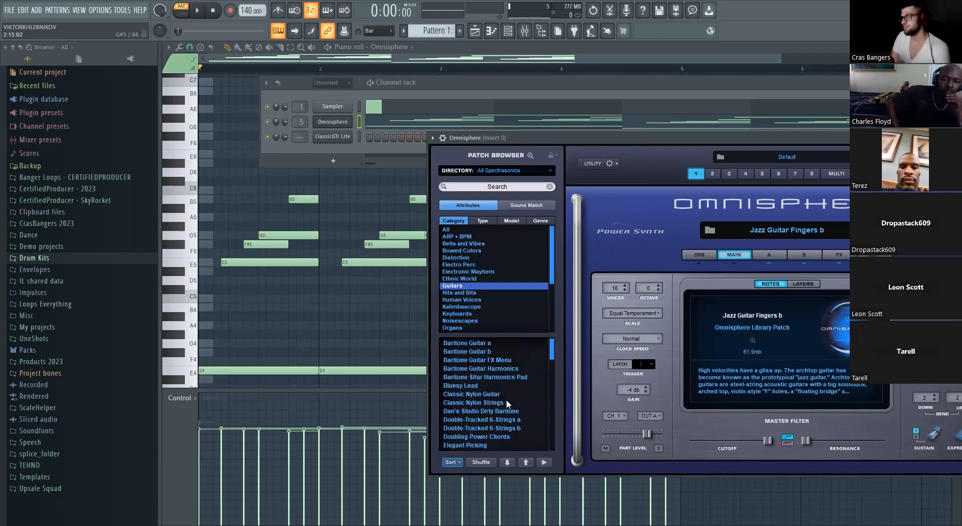
{"action": "left_click_drag", "start_coordinate": [550, 353], "coordinate": [551, 383]}
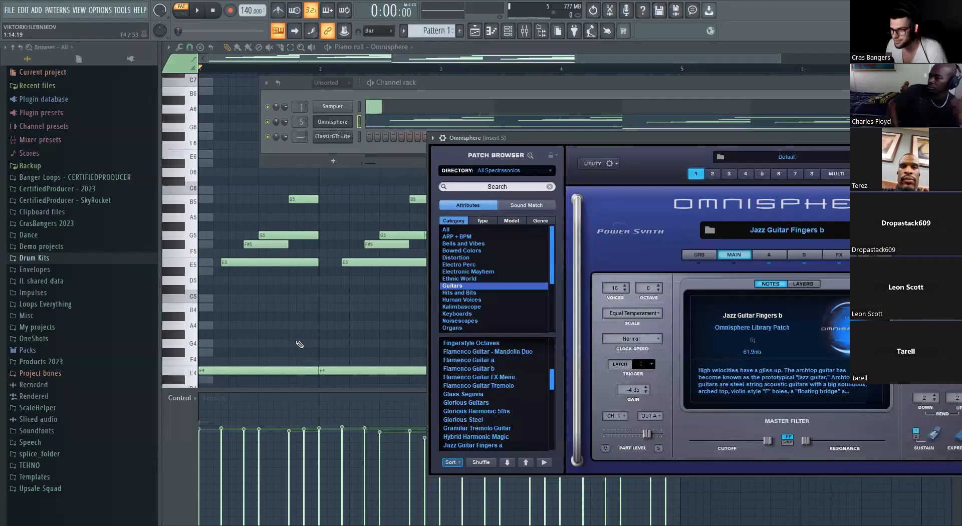
Return to the piano roll and briefly audition the melody with the Jazz Guitar Fingers b patch.
{"action": "left_click", "coordinate": [341, 314]}
{"action": "scroll", "coordinate": [342, 303], "scroll_direction": "down", "scroll_amount": 5}
{"action": "key", "text": "space"}
{"action": "scroll", "coordinate": [344, 302], "scroll_direction": "up", "scroll_amount": 2}
{"action": "key", "text": "space"}
{"action": "scroll", "coordinate": [381, 256], "scroll_direction": "up", "scroll_amount": 2}
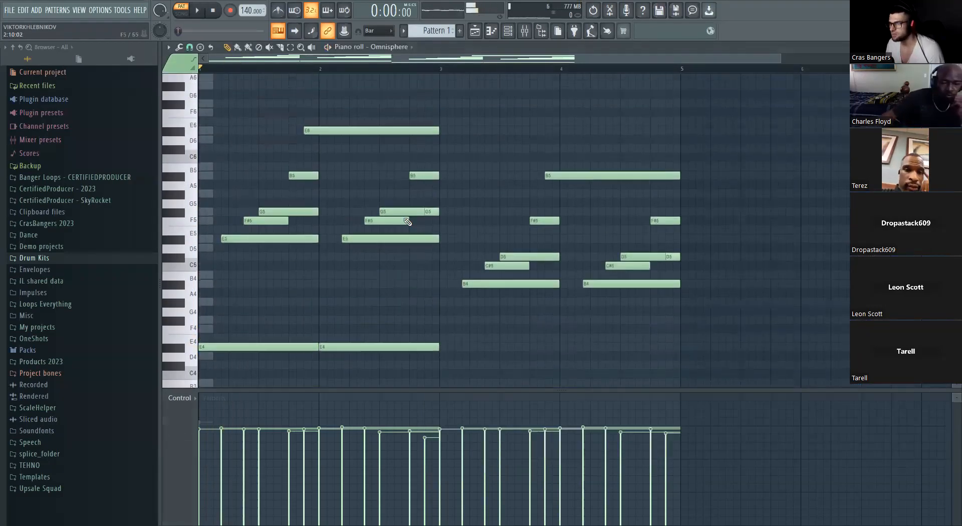
{"action": "scroll", "coordinate": [407, 221], "scroll_direction": "up", "scroll_amount": 1}
Clone the Omnisphere channel in the channel rack and move the clone's instrument window clear of the rack.
{"action": "left_click", "coordinate": [524, 31]}
{"action": "right_click", "coordinate": [346, 122]}
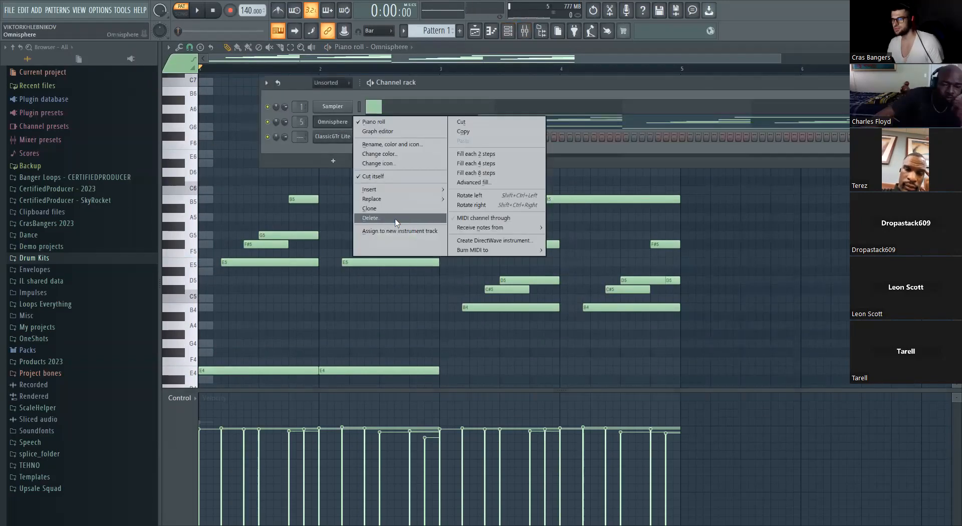
{"action": "left_click", "coordinate": [394, 209]}
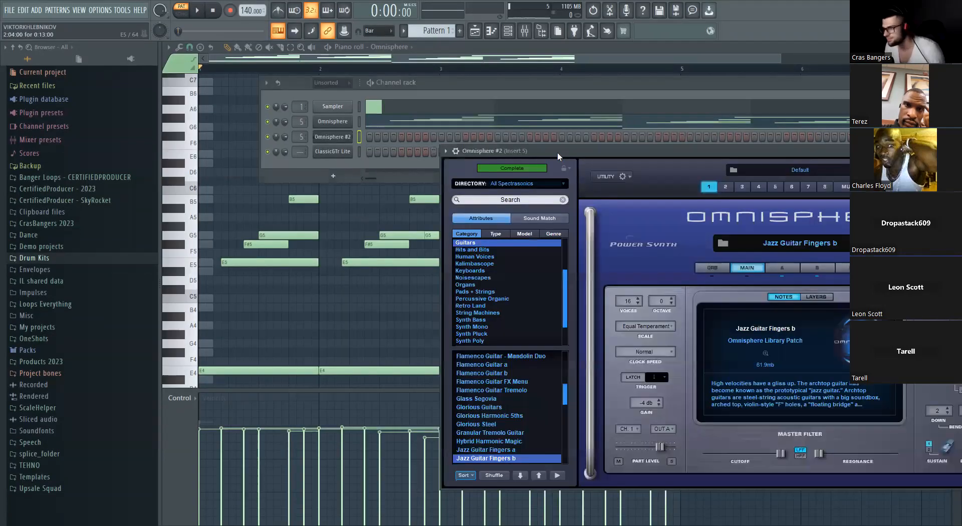
{"action": "left_click_drag", "start_coordinate": [557, 151], "coordinate": [567, 178]}
Add a Serum channel, load KY Filtered Calm from the Serum Lofi Vol 1 presets, and switch to KY Little Brother.
{"action": "left_click", "coordinate": [333, 175]}
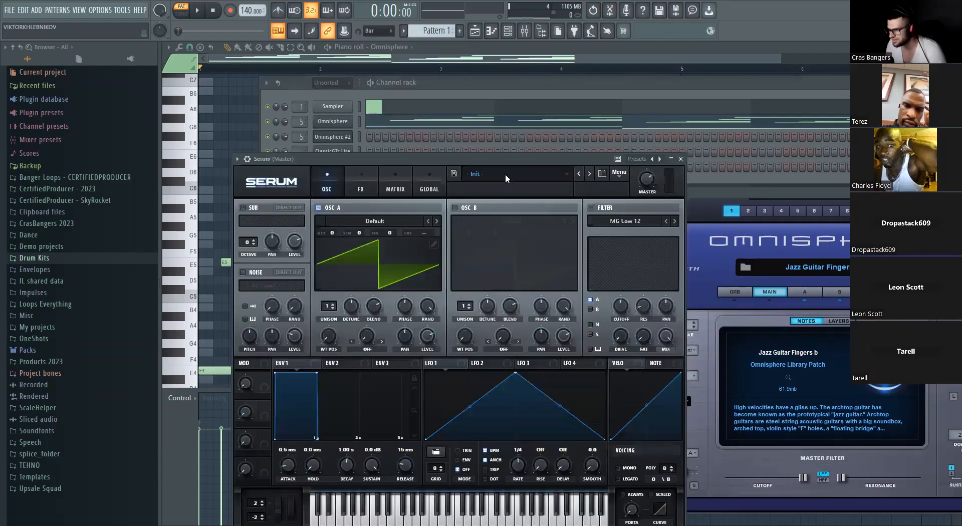
{"action": "left_click", "coordinate": [507, 179]}
{"action": "mouse_move", "coordinate": [591, 241]}
{"action": "mouse_move", "coordinate": [623, 243]}
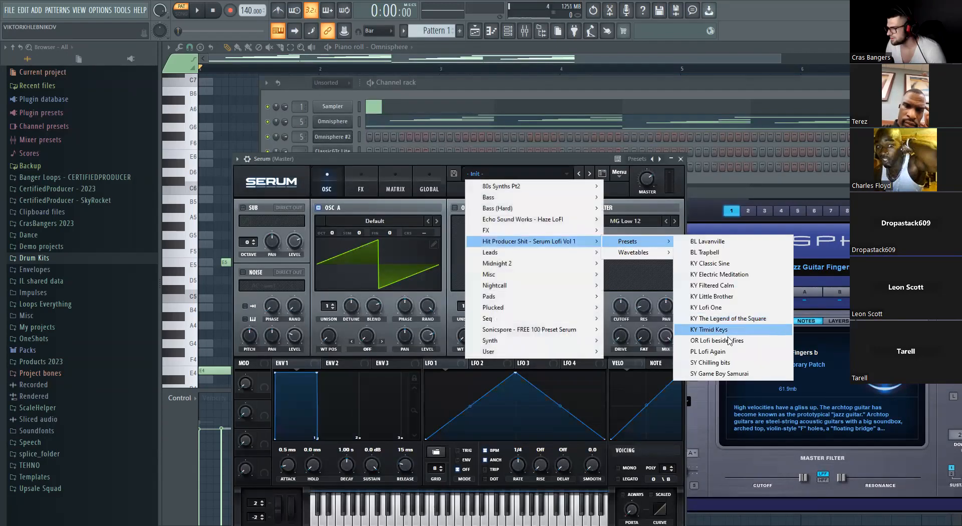
{"action": "left_click", "coordinate": [710, 286]}
{"action": "left_click_drag", "start_coordinate": [571, 159], "coordinate": [584, 159]}
{"action": "left_click", "coordinate": [603, 174]}
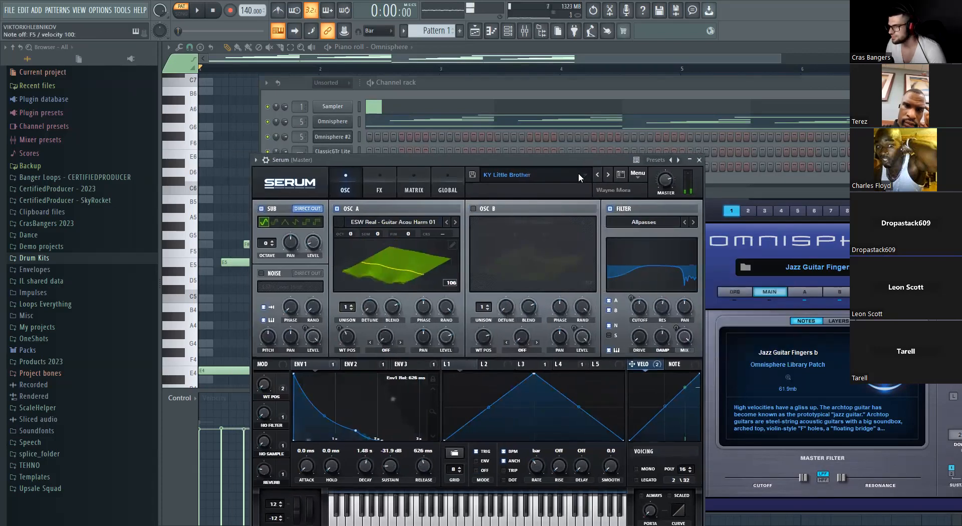
Load the PAD - Good In Red preset from Serum's Midnight 2 bank and try its sound.
{"action": "left_click", "coordinate": [579, 175]}
{"action": "mouse_move", "coordinate": [584, 264]}
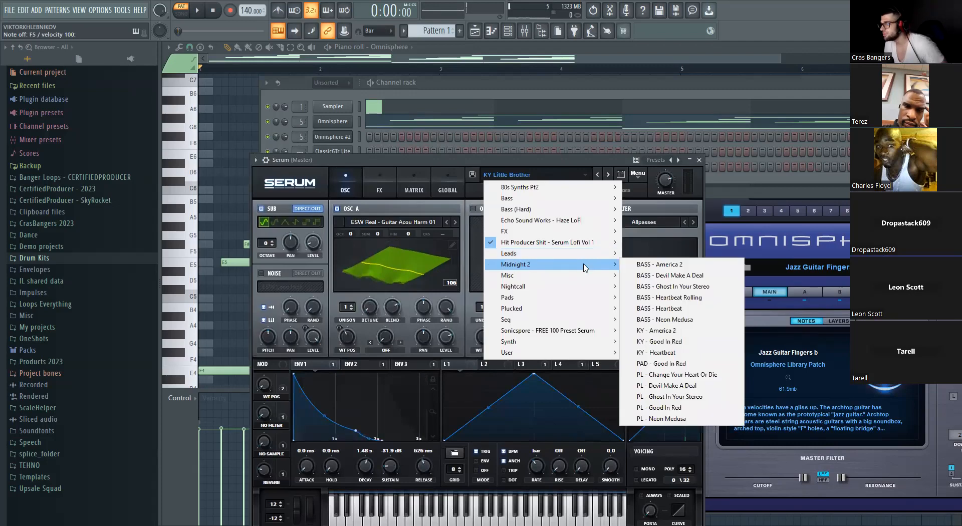
{"action": "left_click", "coordinate": [665, 365]}
{"action": "left_click_drag", "start_coordinate": [503, 165], "coordinate": [526, 127]}
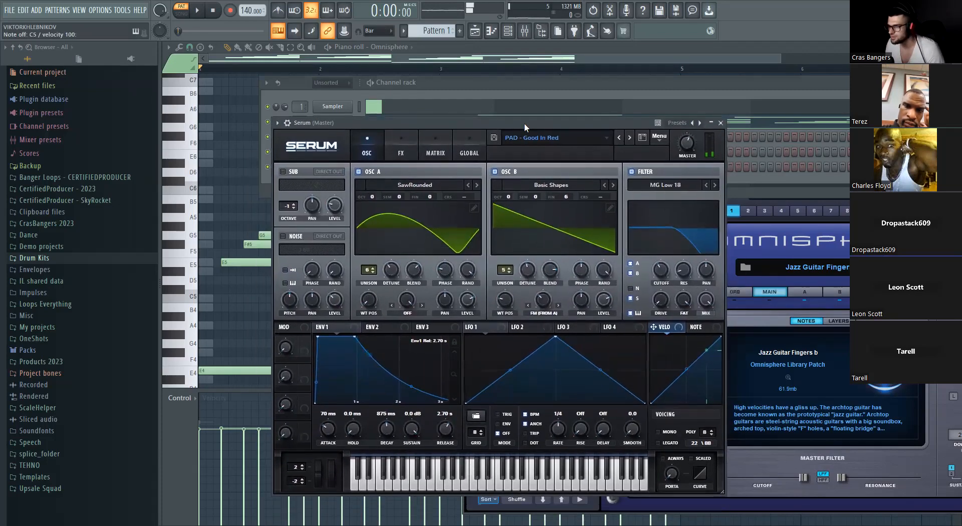
Load the KY - Comeback Kid preset from Serum's Nightcall bank and try its sound.
{"action": "left_click", "coordinate": [556, 138]}
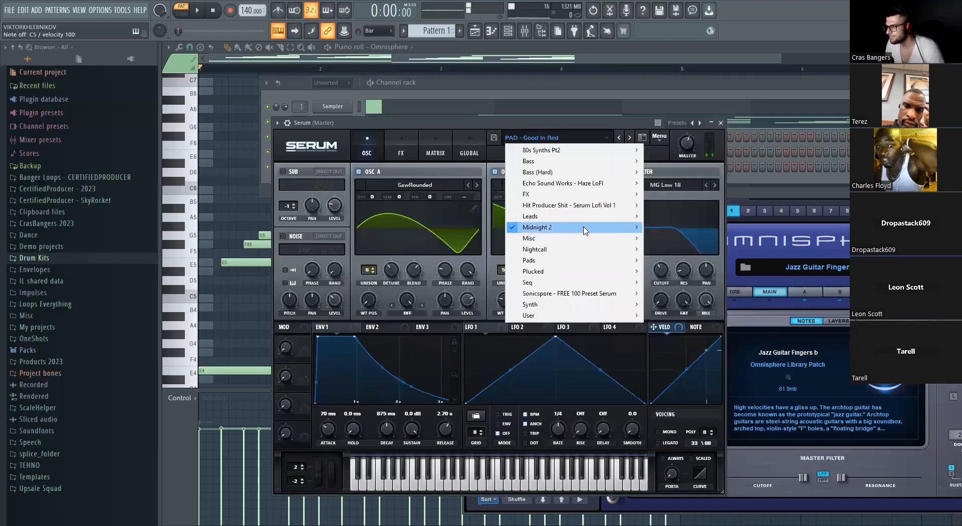
{"action": "mouse_move", "coordinate": [616, 250]}
{"action": "mouse_move", "coordinate": [664, 250]}
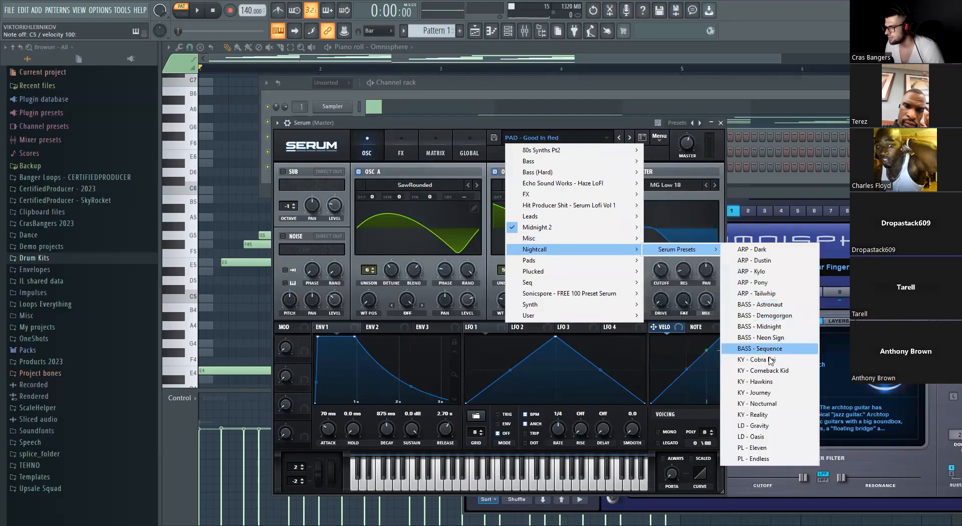
{"action": "left_click", "coordinate": [769, 370]}
{"action": "left_click_drag", "start_coordinate": [570, 126], "coordinate": [588, 128]}
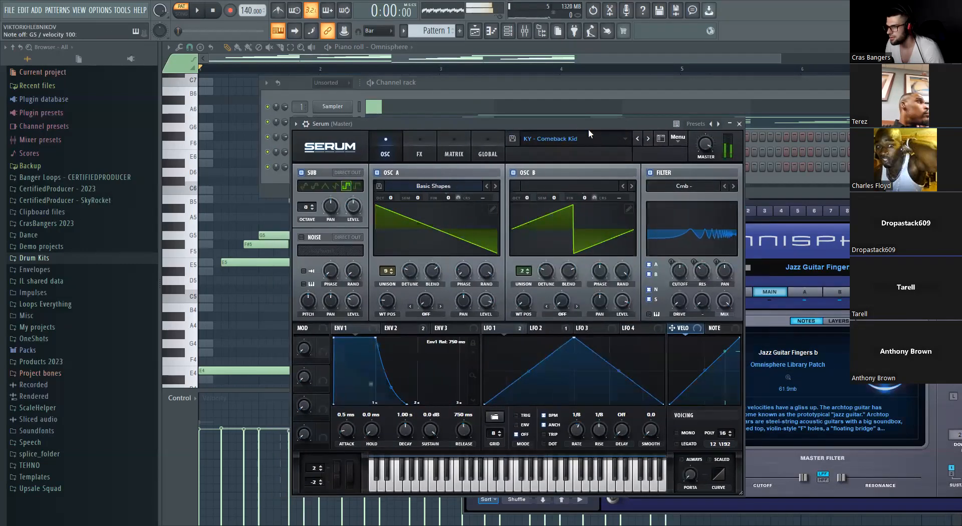
Load the KEY - MicroGlass preset from Serum's Sonicspore - FREE 100 Preset bank.
{"action": "left_click", "coordinate": [598, 135]}
{"action": "mouse_move", "coordinate": [597, 295]}
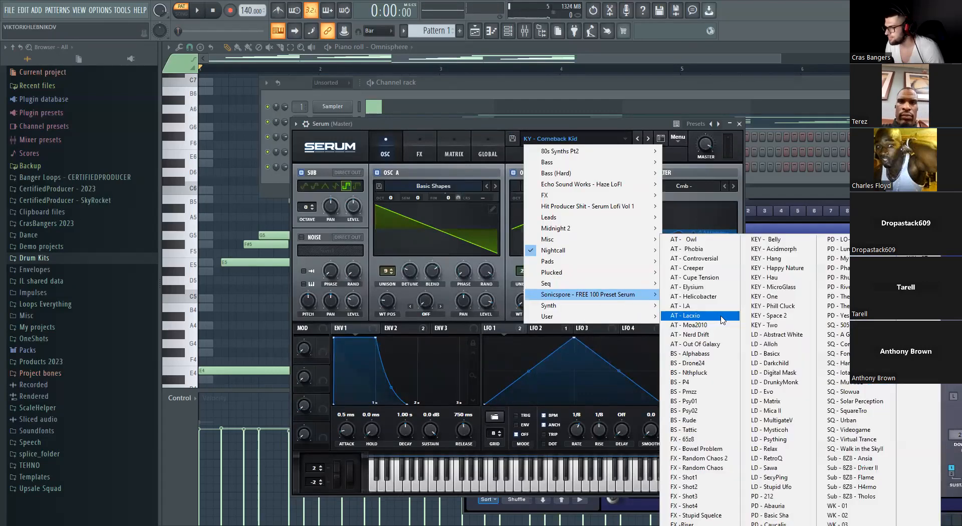
{"action": "left_click", "coordinate": [774, 287]}
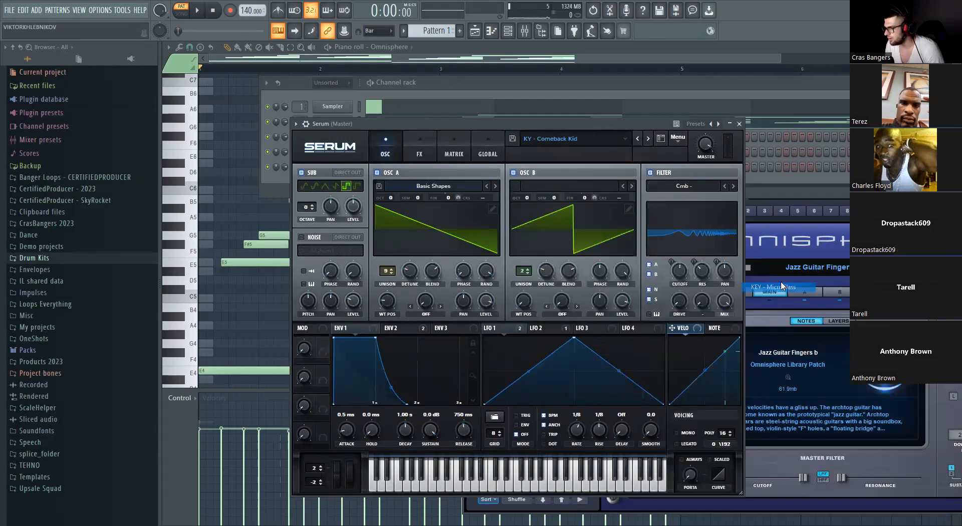
Browse Serum's Echo Sound Works - Haze LoFi bank and load the PAD - Geiser preset.
{"action": "left_click", "coordinate": [557, 134]}
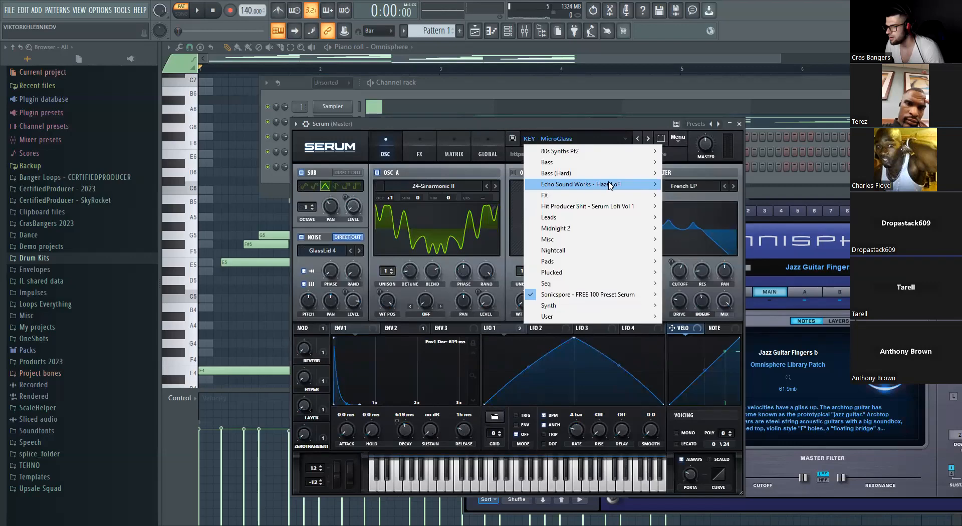
{"action": "mouse_move", "coordinate": [610, 185]}
{"action": "left_click", "coordinate": [720, 361]}
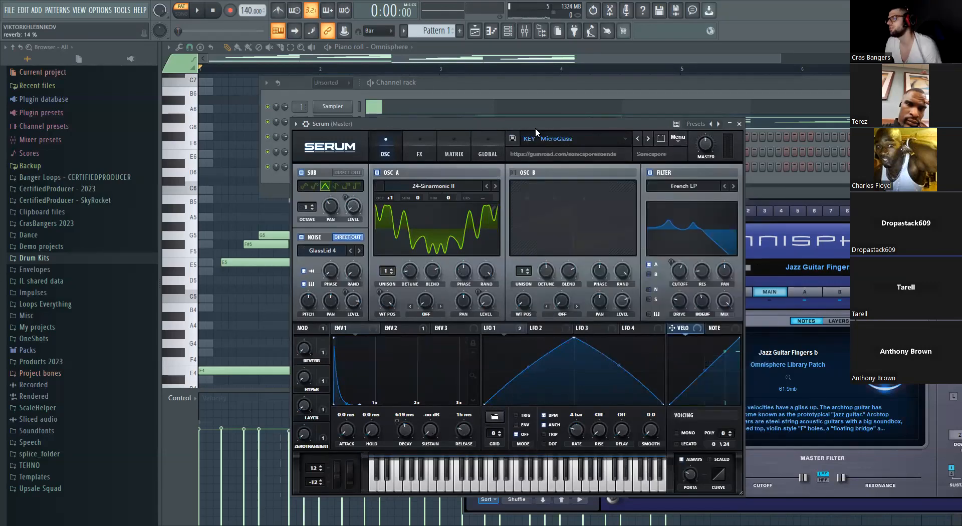
{"action": "left_click_drag", "start_coordinate": [535, 128], "coordinate": [557, 133]}
{"action": "left_click", "coordinate": [659, 142]}
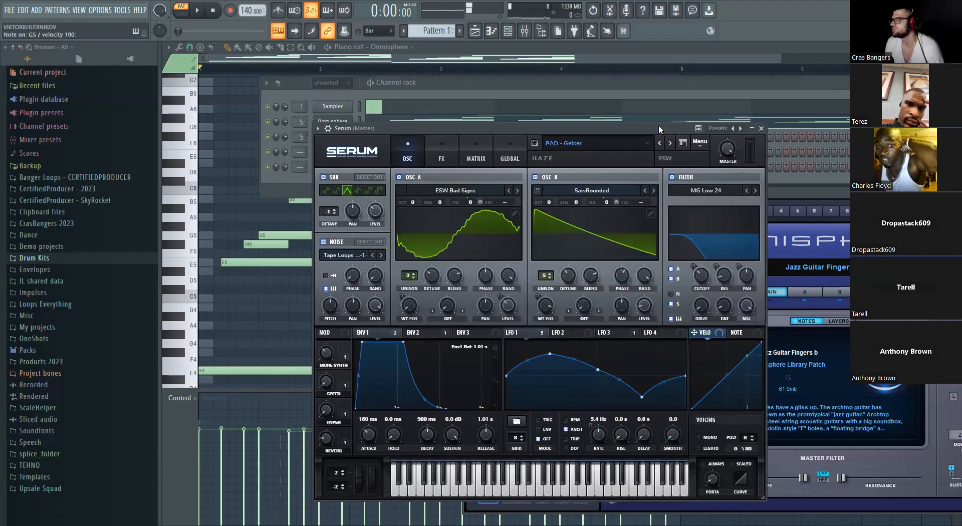
Advance through Serum's Echo Sound Works - Haze LoFi bank to the PAD - Wavey preset and try its sound.
{"action": "left_click", "coordinate": [670, 142]}
{"action": "left_click_drag", "start_coordinate": [663, 130], "coordinate": [685, 133]}
{"action": "left_click", "coordinate": [682, 143]}
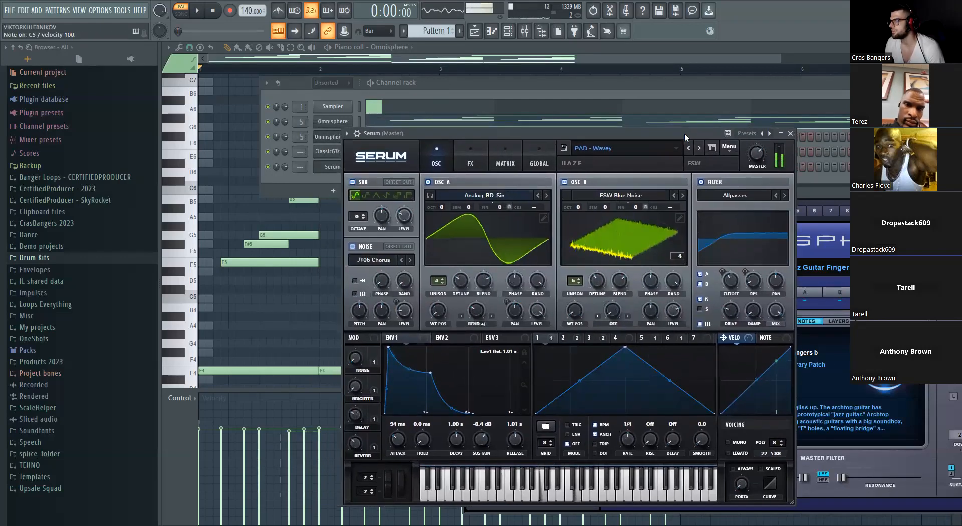
Switch oscillators B and A off and back on in turn to hear what each contributes to PAD - Wavey.
{"action": "left_click", "coordinate": [564, 183]}
{"action": "left_click_drag", "start_coordinate": [559, 131], "coordinate": [572, 133]}
{"action": "left_click", "coordinate": [577, 183]}
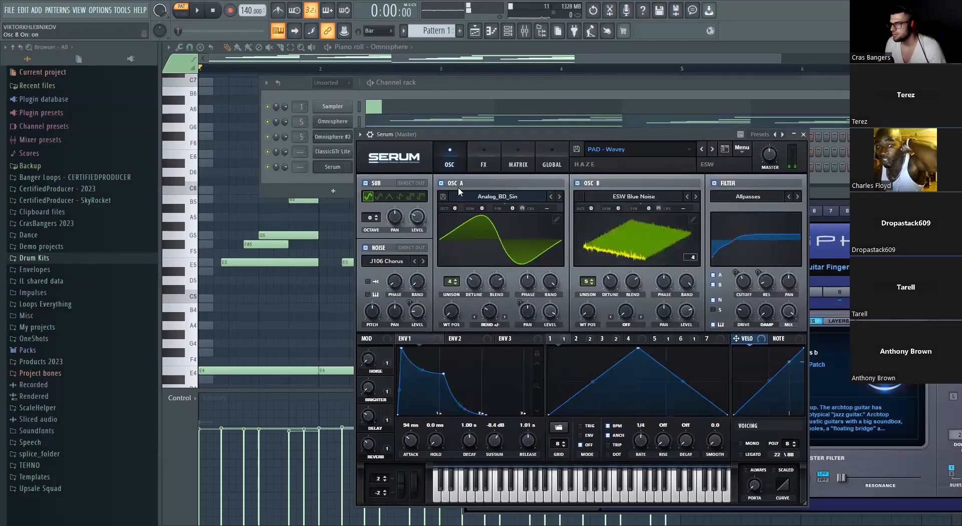
{"action": "left_click", "coordinate": [441, 183]}
{"action": "left_click_drag", "start_coordinate": [456, 130], "coordinate": [481, 137]}
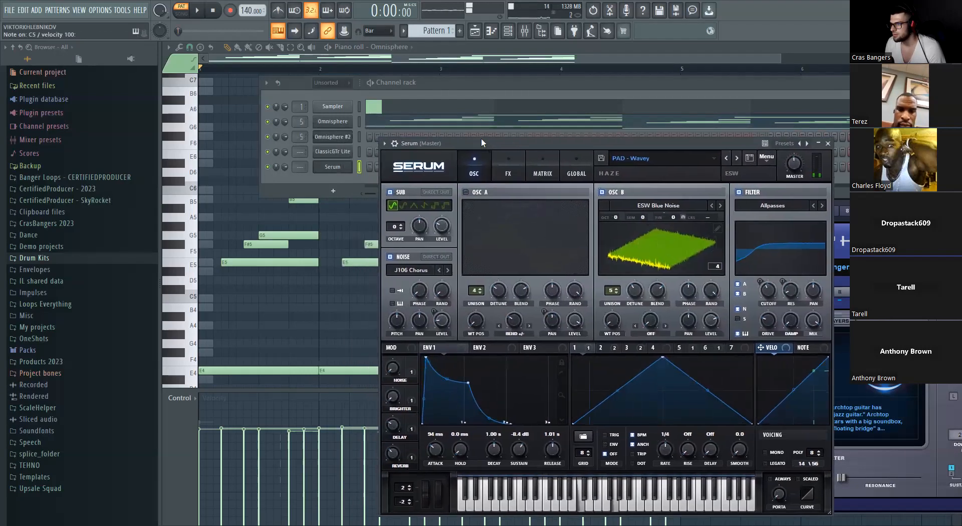
{"action": "left_click", "coordinate": [466, 193]}
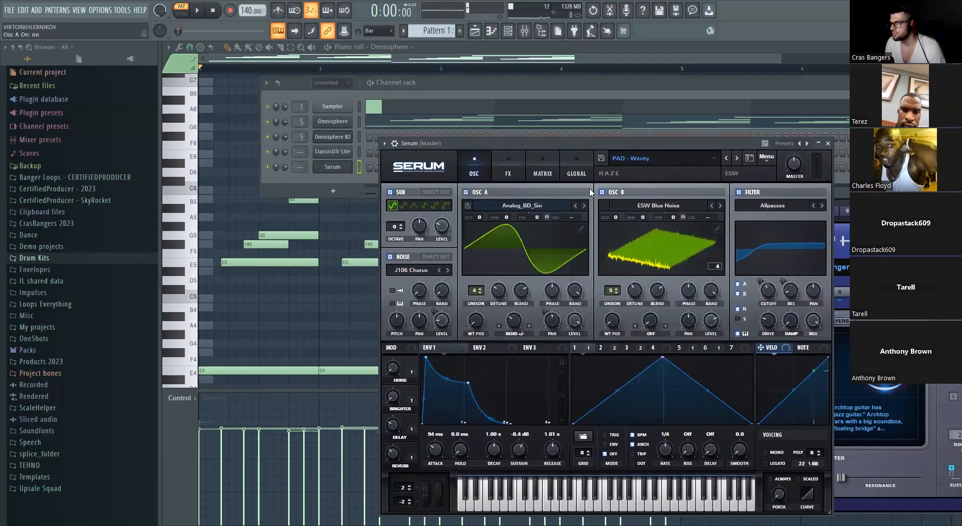
{"action": "left_click", "coordinate": [678, 158]}
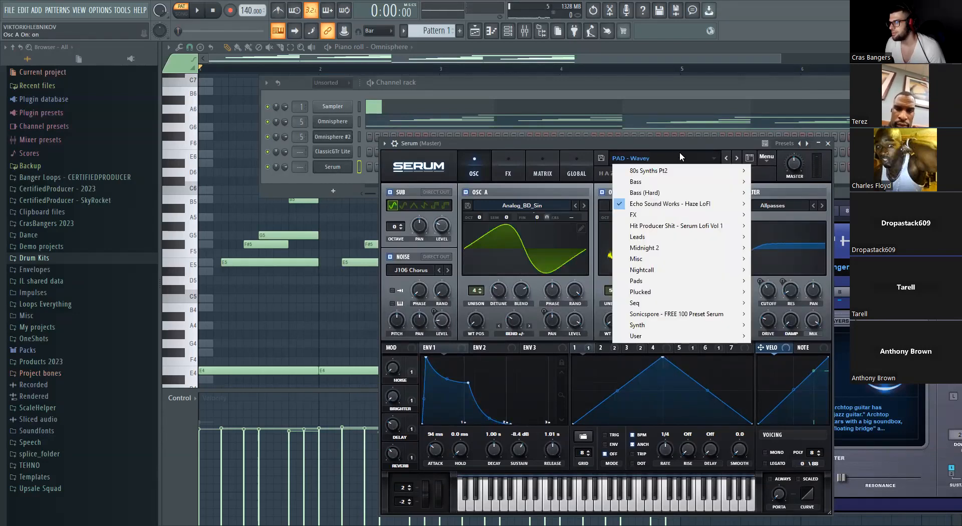
{"action": "left_click", "coordinate": [680, 156]}
{"action": "left_click", "coordinate": [680, 155]}
{"action": "left_click", "coordinate": [681, 155]}
{"action": "left_click", "coordinate": [680, 154]}
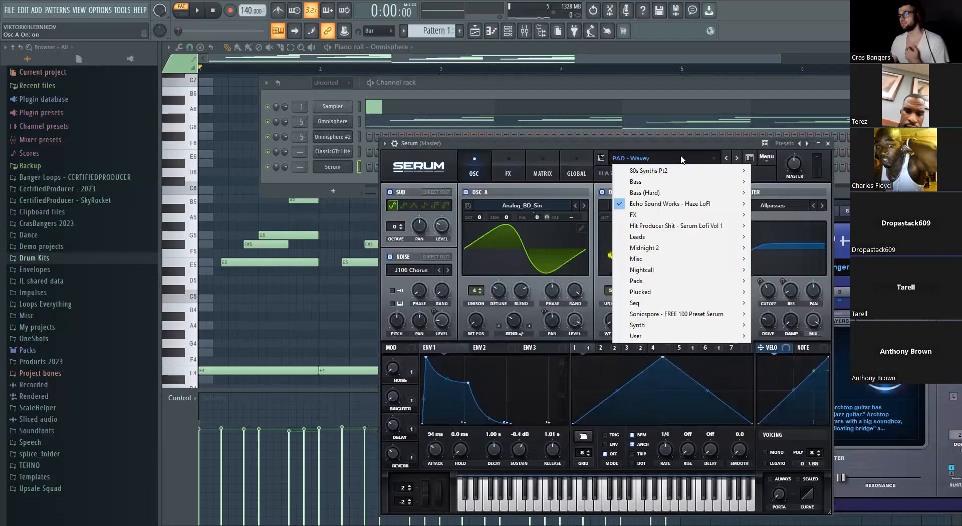
{"action": "left_click", "coordinate": [680, 155]}
{"action": "left_click", "coordinate": [680, 155]}
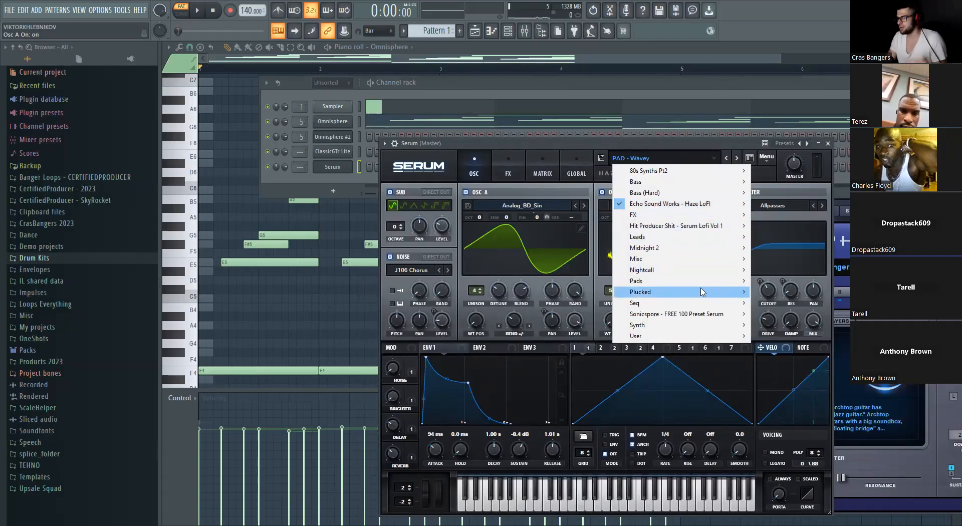
{"action": "mouse_move", "coordinate": [709, 207]}
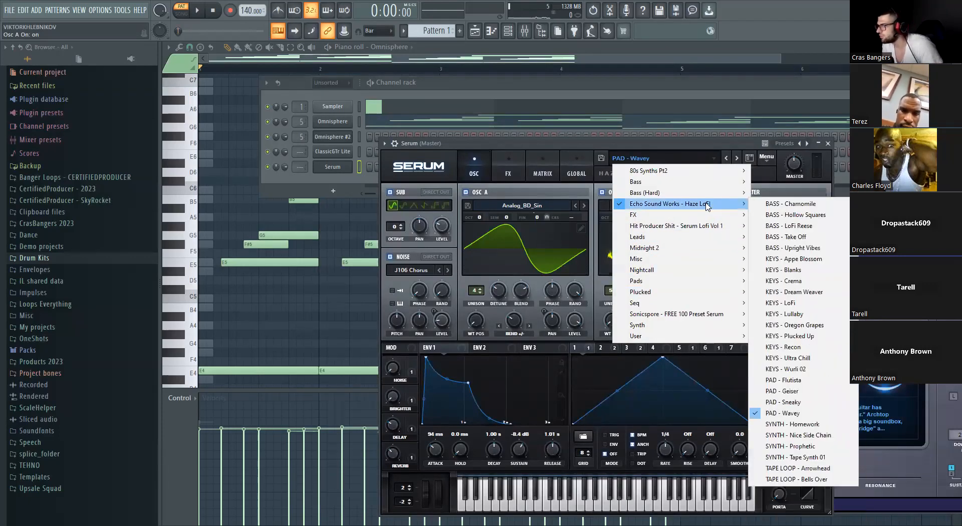
{"action": "left_click", "coordinate": [548, 88]}
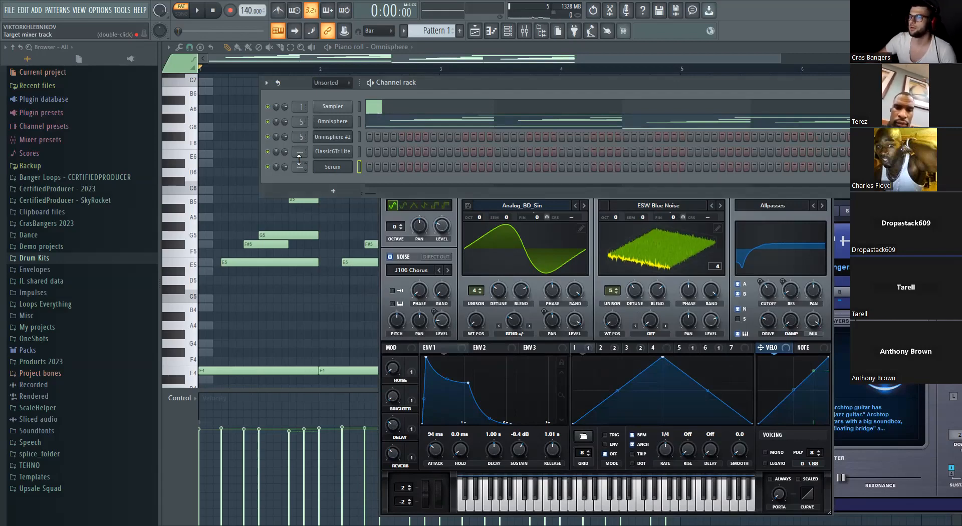
{"action": "left_click", "coordinate": [345, 191]}
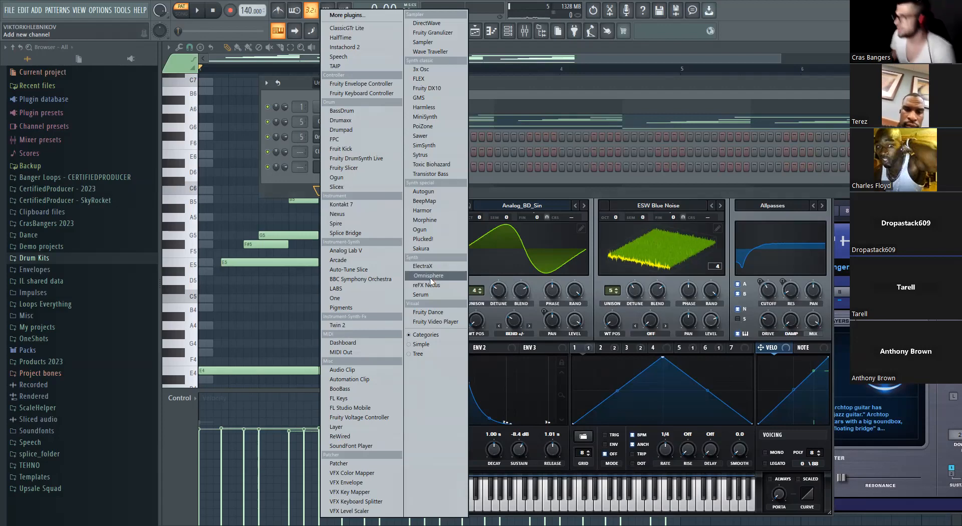
{"action": "left_click", "coordinate": [420, 294]}
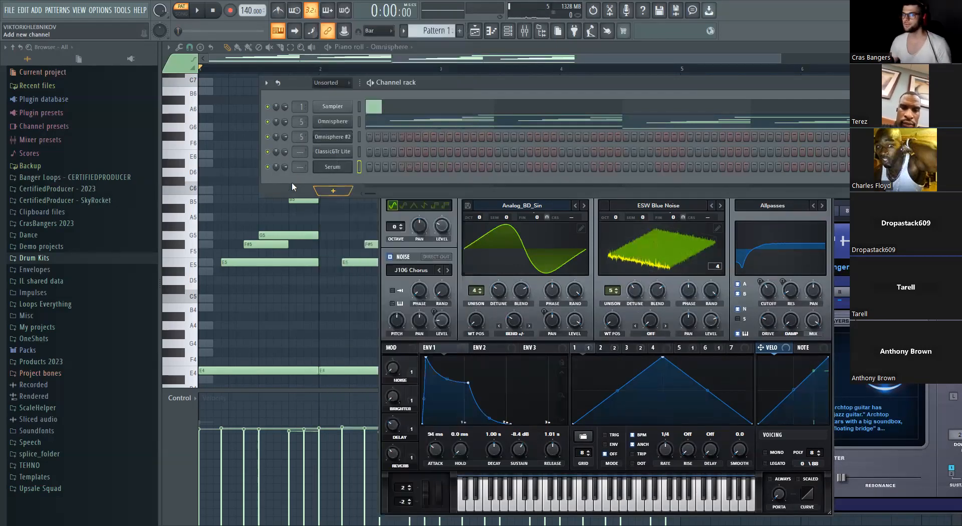
Draw one-bar E4 and E5 notes at the start of bar 1 in Serum's piano roll.
{"action": "right_click", "coordinate": [349, 169]}
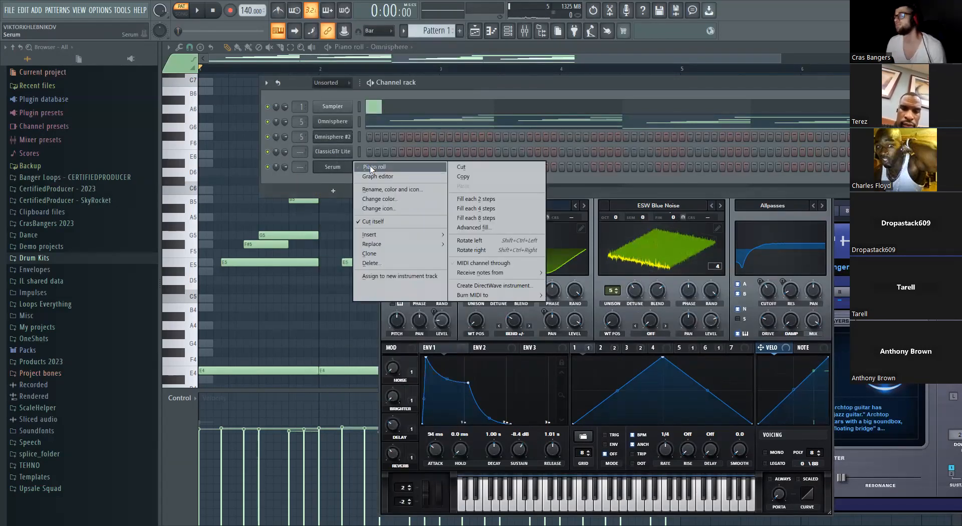
{"action": "left_click", "coordinate": [370, 169]}
{"action": "left_click", "coordinate": [265, 291]}
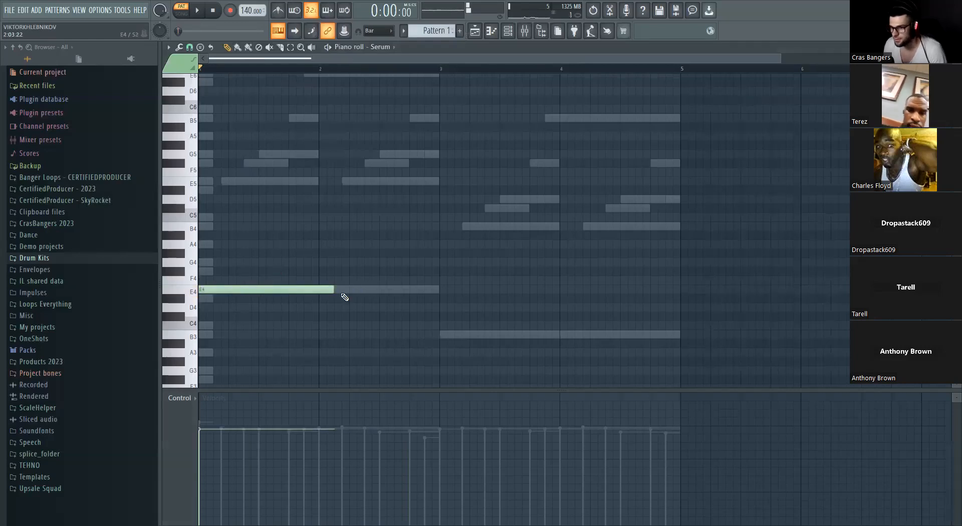
{"action": "left_click_drag", "start_coordinate": [345, 298], "coordinate": [320, 308]}
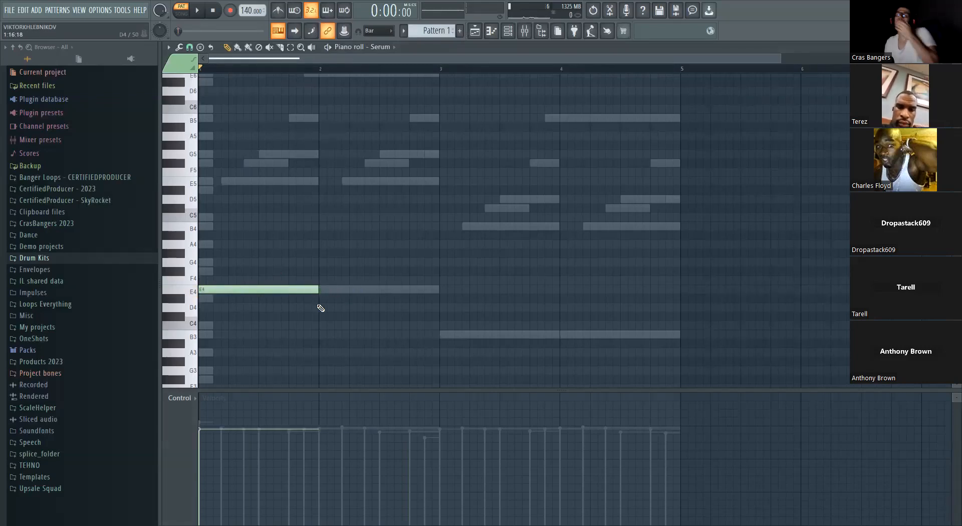
{"action": "scroll", "coordinate": [300, 257], "scroll_direction": "up", "scroll_amount": 3}
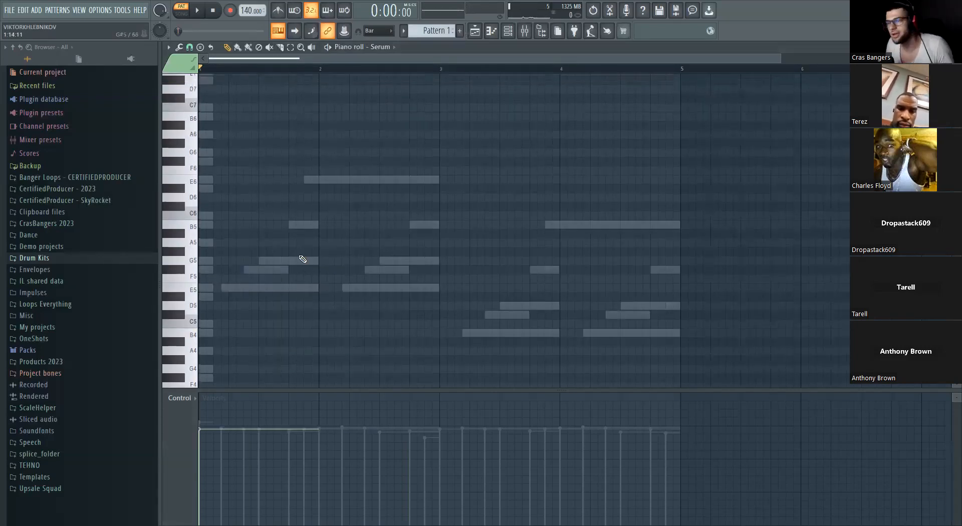
{"action": "scroll", "coordinate": [240, 263], "scroll_direction": "up", "scroll_amount": 2, "text": "ctrl"}
{"action": "left_click", "coordinate": [217, 235]}
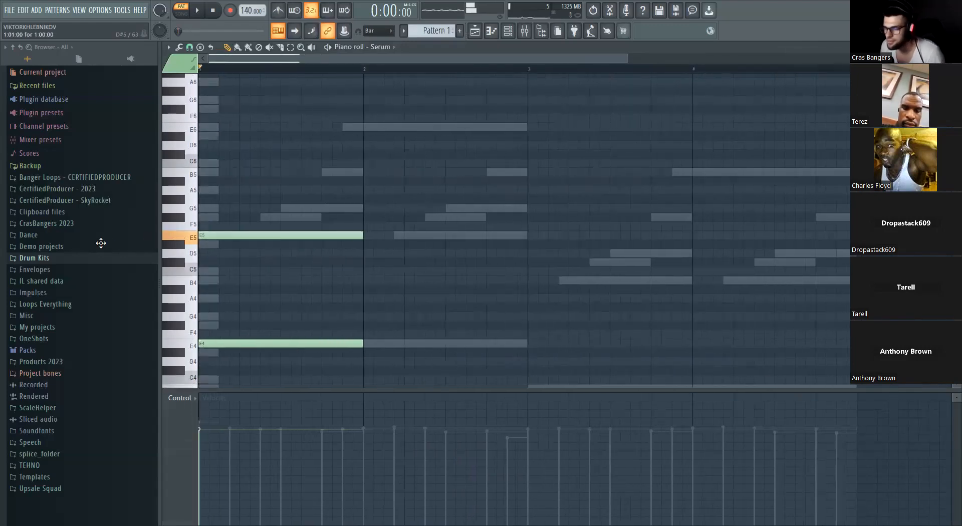
Try a one-bar E6 on top of the chord, replace it with B5, and play the result.
{"action": "left_click", "coordinate": [210, 129]}
{"action": "key", "text": "space"}
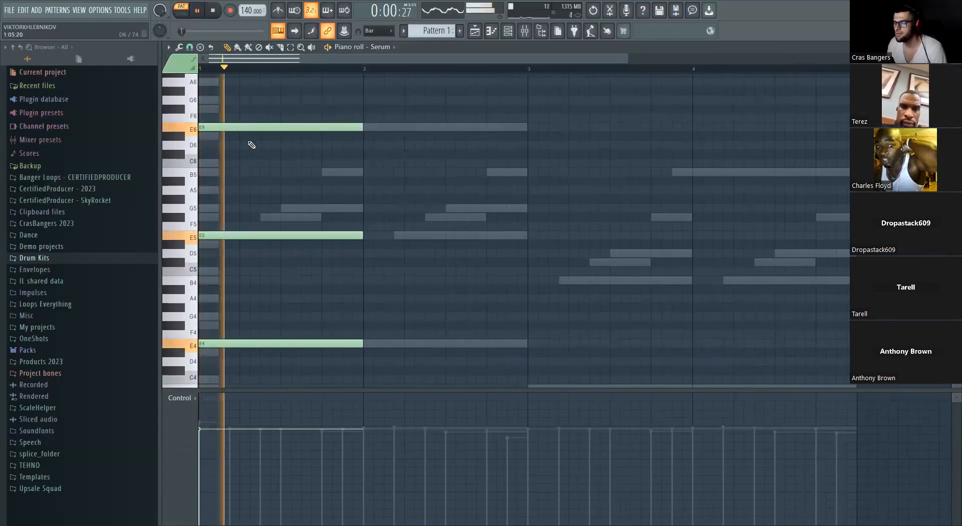
{"action": "right_click", "coordinate": [299, 129]}
{"action": "key", "text": "space"}
{"action": "left_click", "coordinate": [269, 173]}
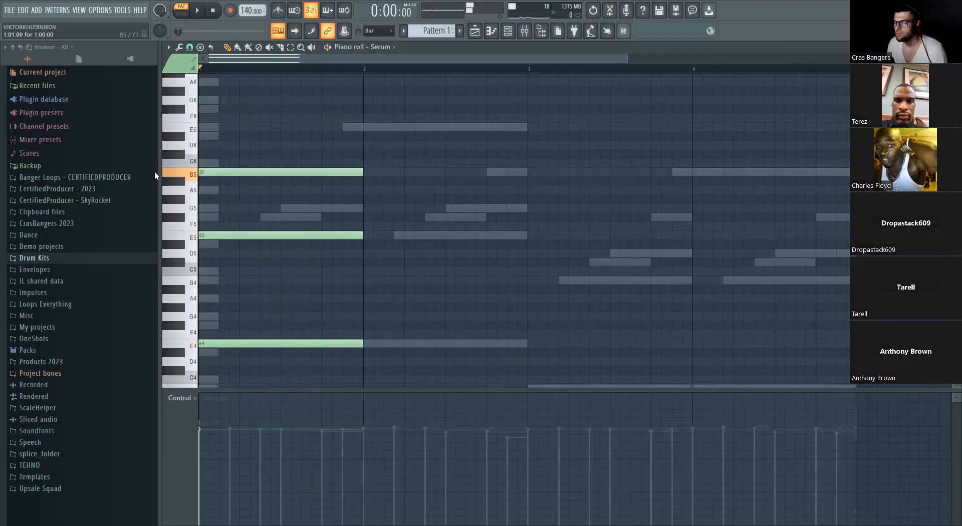
{"action": "key", "text": "space"}
Try the whole Serum chord one octave higher during playback and return it to its original octave.
{"action": "key", "text": "ctrl+a"}
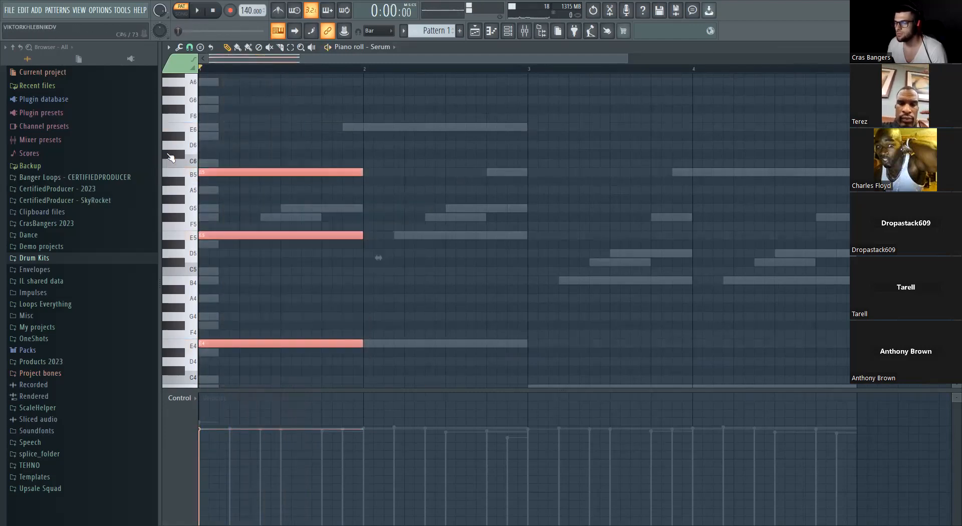
{"action": "key", "text": "ctrl+Up"}
{"action": "key", "text": "ctrl+Down"}
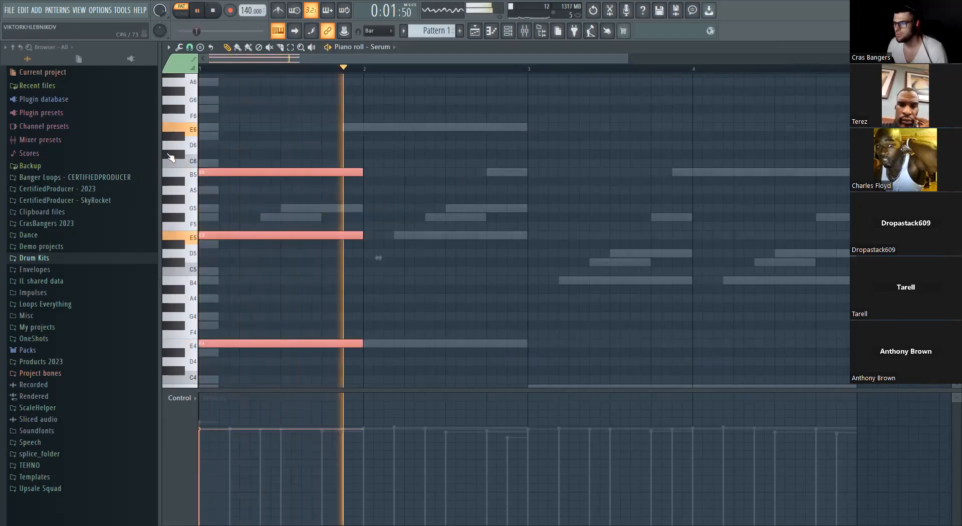
{"action": "key", "text": "space"}
Set Serum's master volume to about 51%.
{"action": "left_click", "coordinate": [507, 31]}
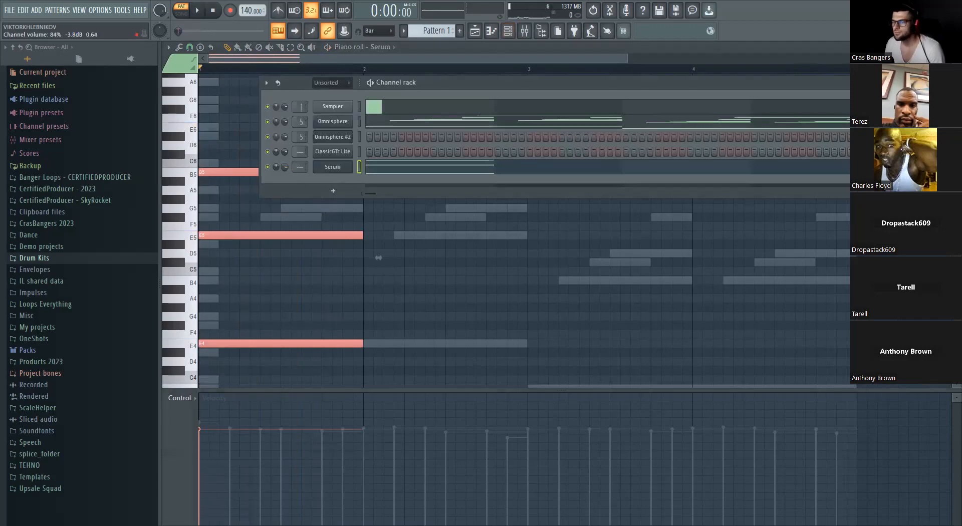
{"action": "left_click", "coordinate": [328, 168]}
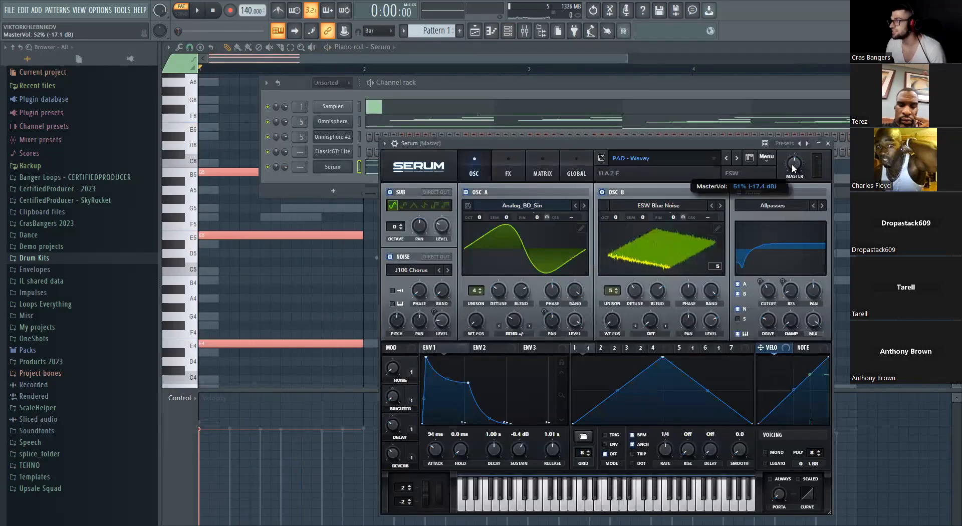
{"action": "left_click", "coordinate": [333, 191]}
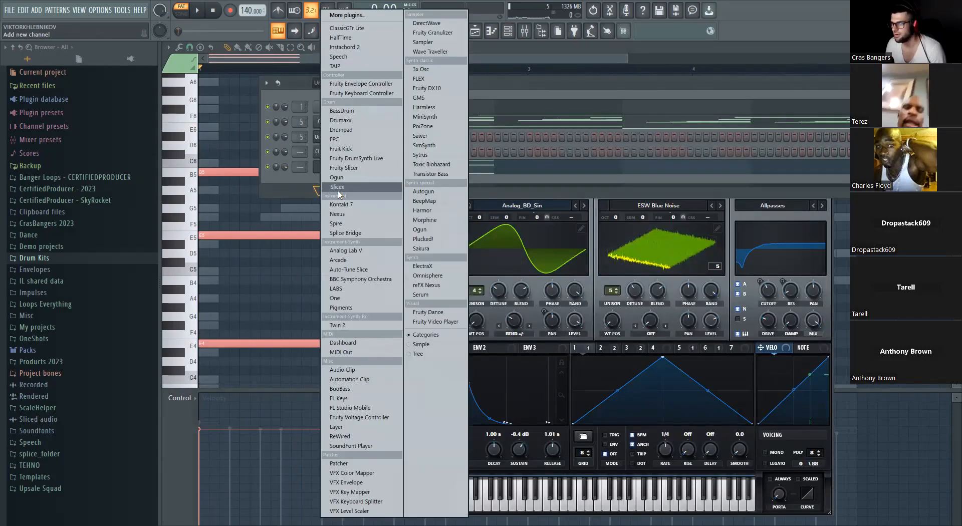
Try the whole Serum chord one octave lower during playback and return it to its original octave.
{"action": "left_click_drag", "start_coordinate": [214, 149], "coordinate": [385, 415]}
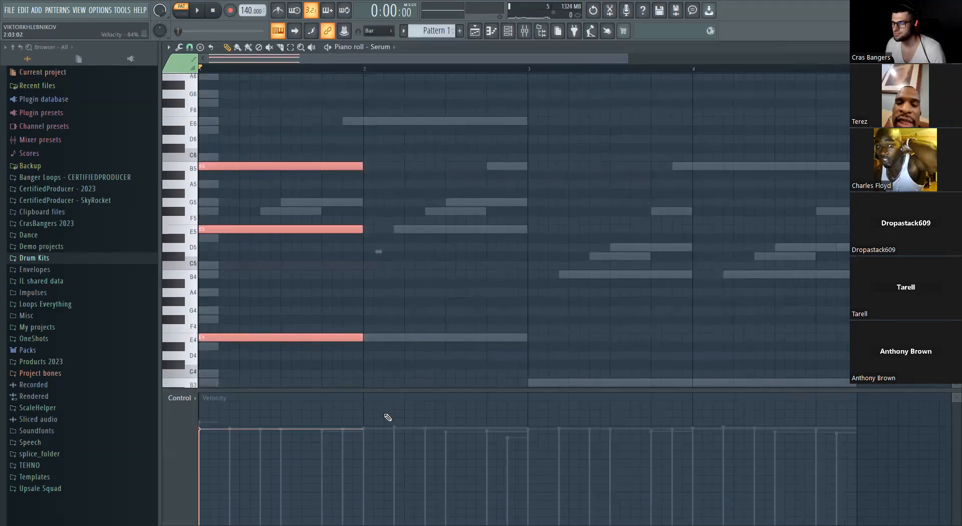
{"action": "key", "text": "ctrl+Down"}
{"action": "key", "text": "space"}
{"action": "key", "text": "ctrl+Up"}
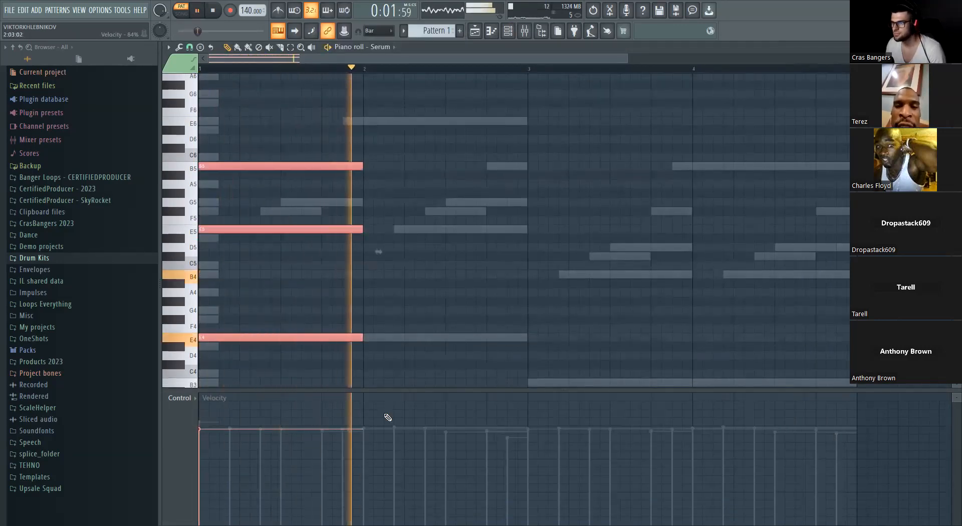
{"action": "key", "text": "space"}
Move the Serum chord's top note down to G5 and duplicate the E4, E5 and G5 chord into bar 2.
{"action": "left_click", "coordinate": [508, 32]}
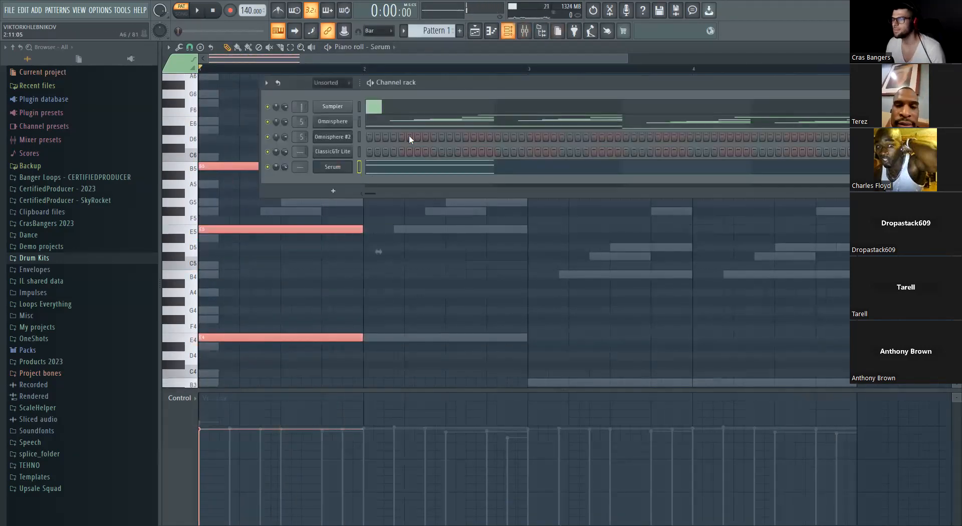
{"action": "left_click", "coordinate": [445, 245], "text": "ctrl"}
{"action": "left_click_drag", "start_coordinate": [315, 179], "coordinate": [311, 211]}
{"action": "key", "text": "ctrl+a"}
{"action": "key", "text": "space"}
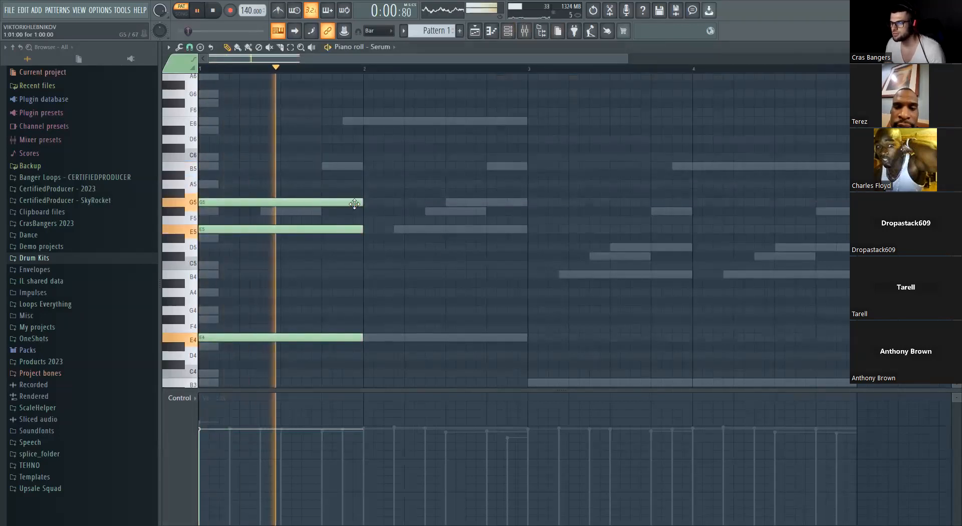
{"action": "key", "text": "space"}
{"action": "left_click_drag", "start_coordinate": [247, 333], "coordinate": [407, 326]}
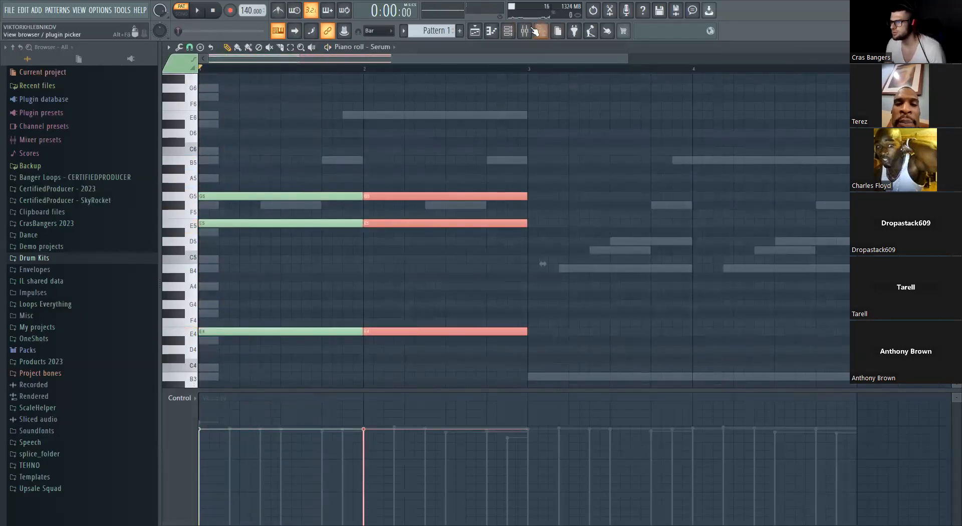
Step through Serum's Haze LoFi presets SYNTH - Homework and PAD - Sneaky and try their sounds.
{"action": "key", "text": "F6"}
{"action": "left_click", "coordinate": [332, 167]}
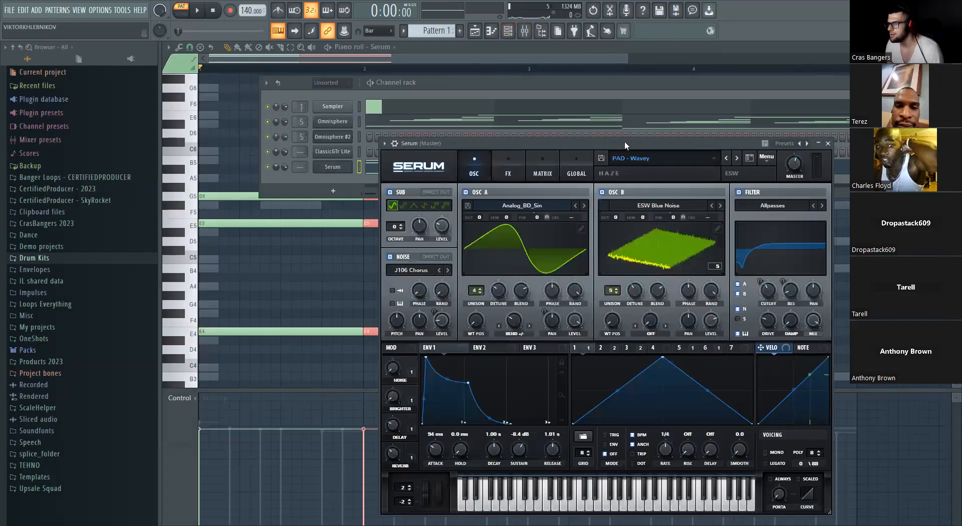
{"action": "left_click", "coordinate": [747, 160]}
{"action": "left_click_drag", "start_coordinate": [732, 142], "coordinate": [742, 141]}
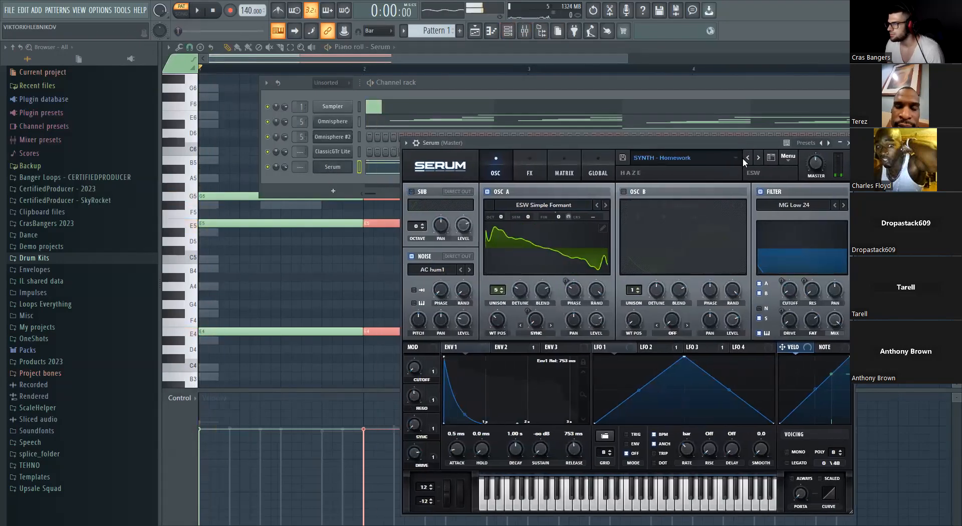
{"action": "left_click", "coordinate": [746, 159]}
{"action": "left_click", "coordinate": [747, 158]}
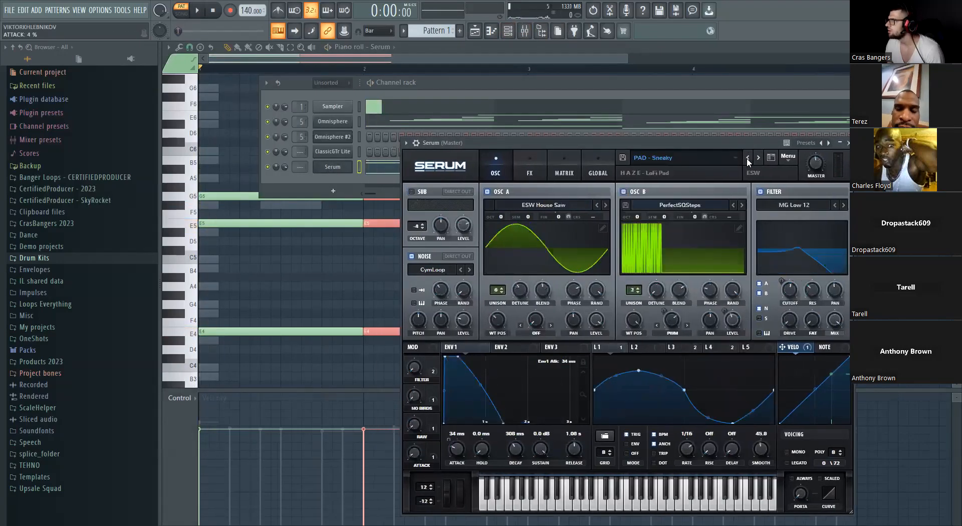
Load PL - Change Your Heart from Serum's Midnight 2 bank, then advance to PL - Devil Make A Deal and try its sound.
{"action": "left_click", "coordinate": [698, 156]}
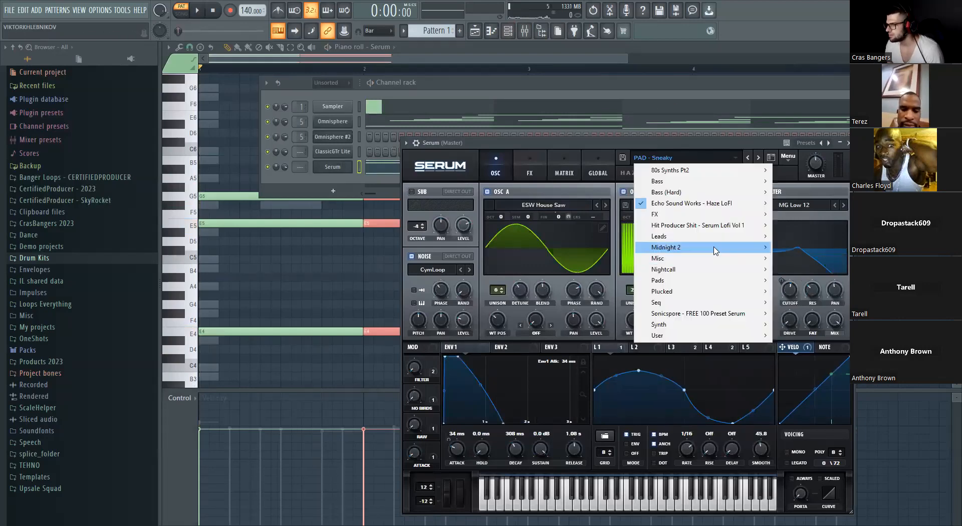
{"action": "mouse_move", "coordinate": [714, 249]}
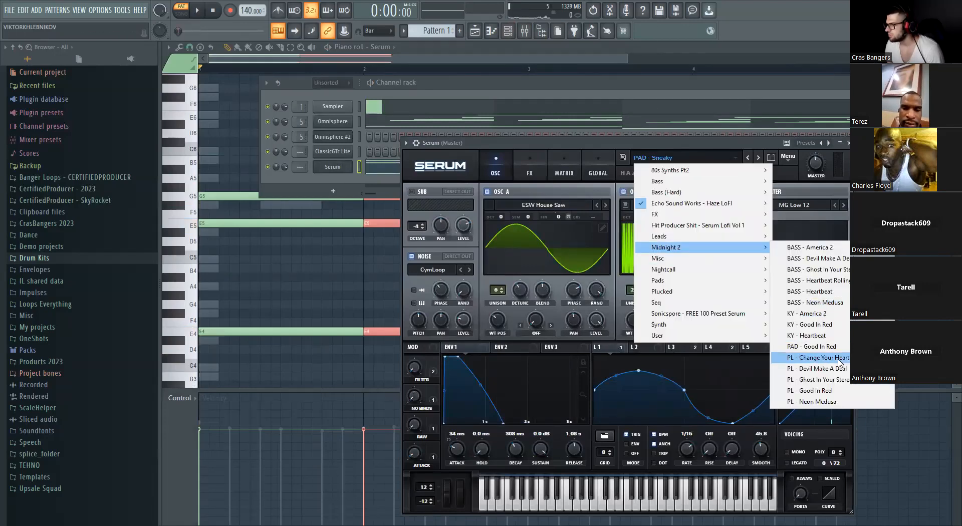
{"action": "left_click", "coordinate": [819, 357]}
{"action": "left_click_drag", "start_coordinate": [687, 144], "coordinate": [701, 139]}
{"action": "left_click", "coordinate": [772, 153]}
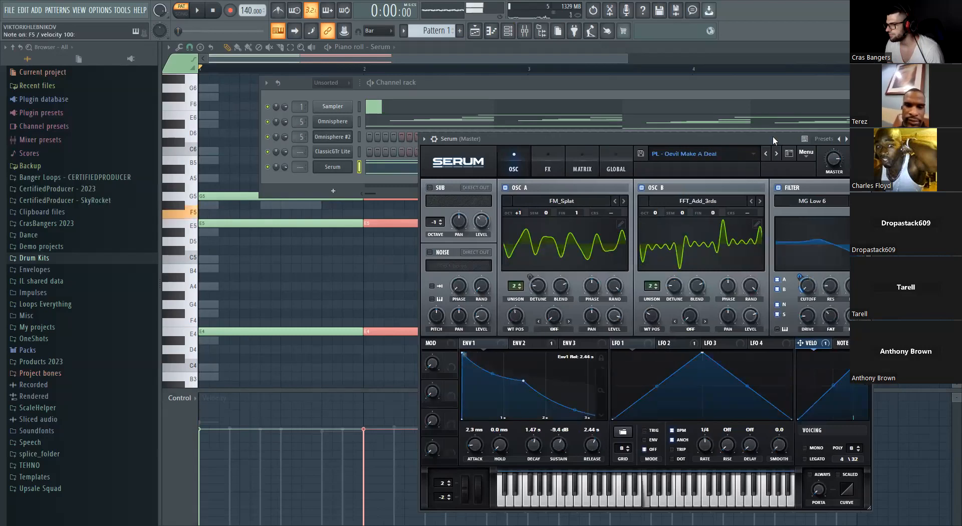
Look through Serum's preset banks and its FX, Matrix and Global pages, ending back on the oscillator page.
{"action": "left_click", "coordinate": [750, 154]}
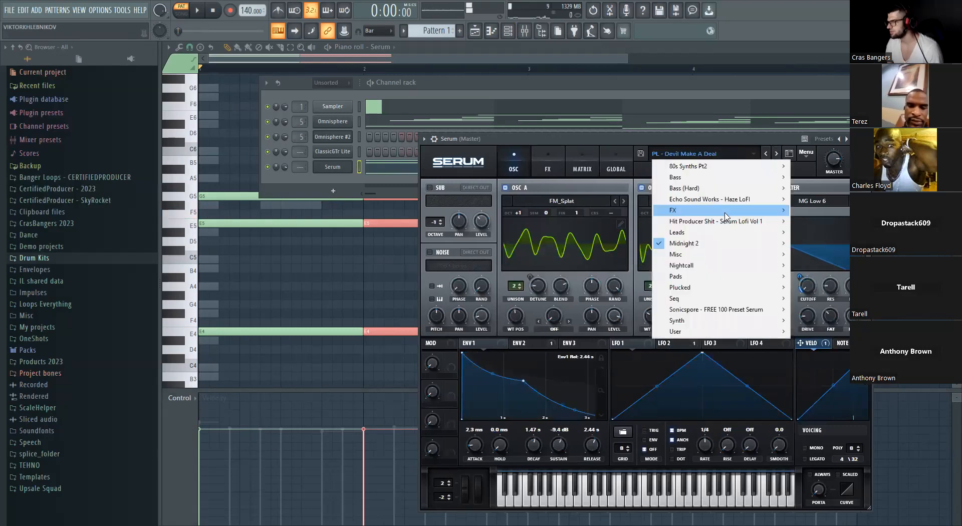
{"action": "left_click", "coordinate": [700, 140]}
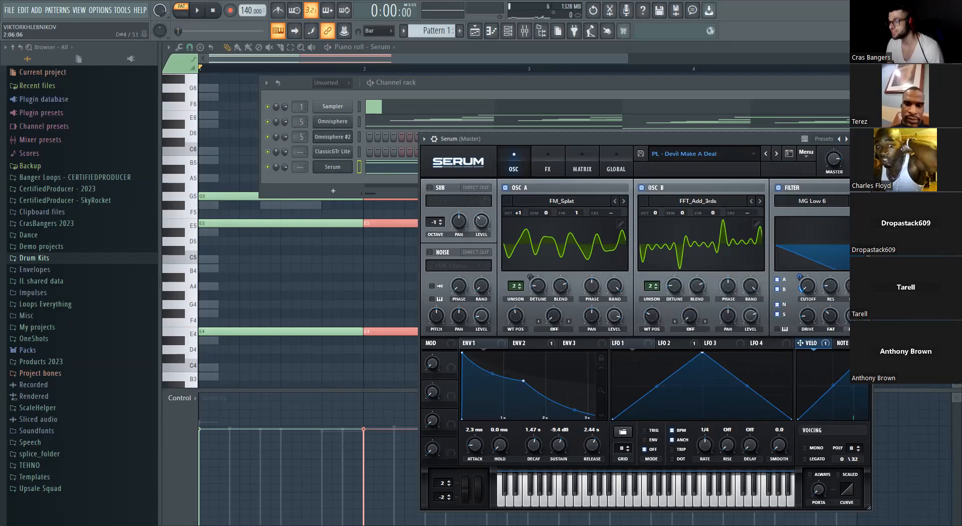
{"action": "left_click", "coordinate": [548, 169]}
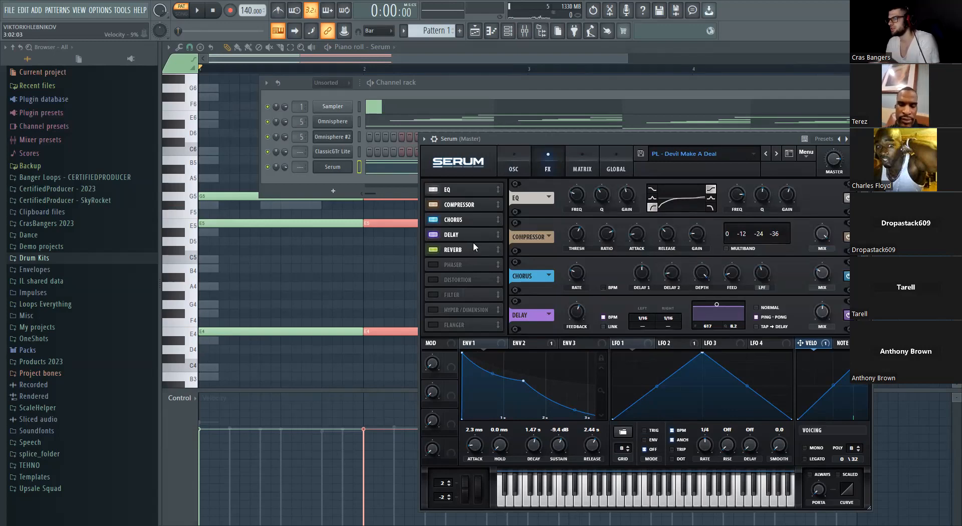
{"action": "left_click", "coordinate": [574, 170]}
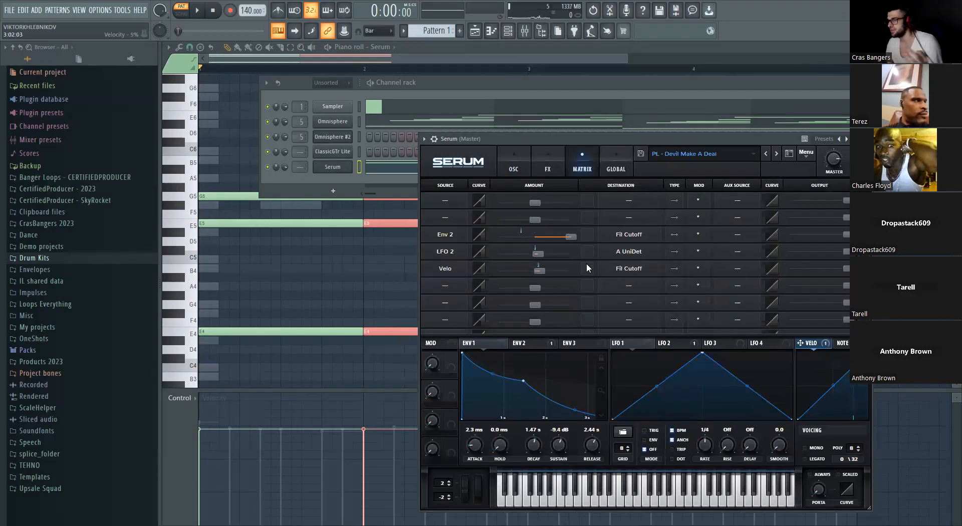
{"action": "left_click", "coordinate": [621, 205]}
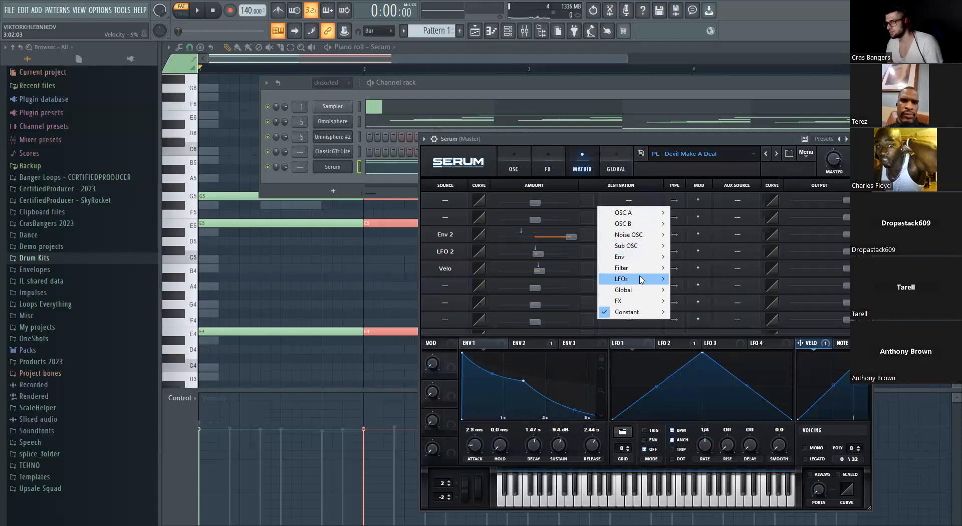
{"action": "mouse_move", "coordinate": [642, 271]}
{"action": "left_click", "coordinate": [617, 168]}
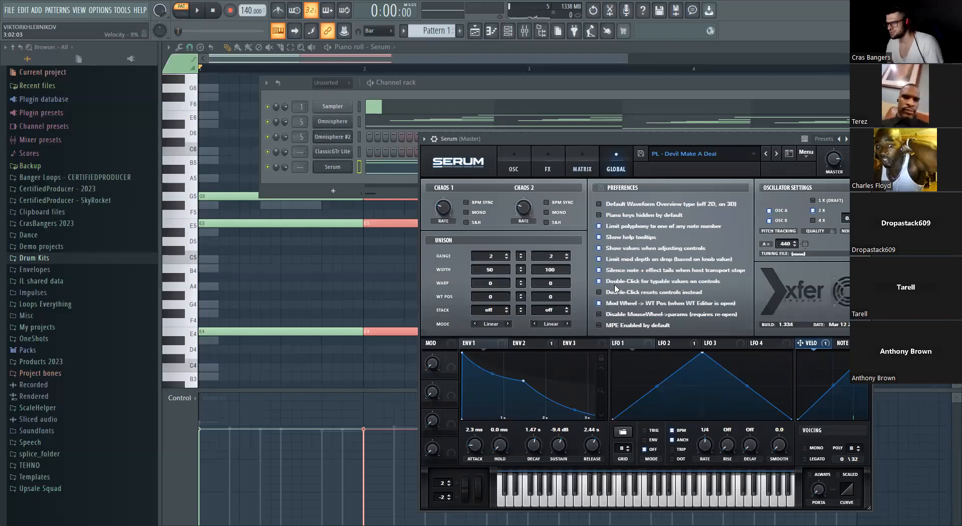
{"action": "left_click", "coordinate": [513, 165]}
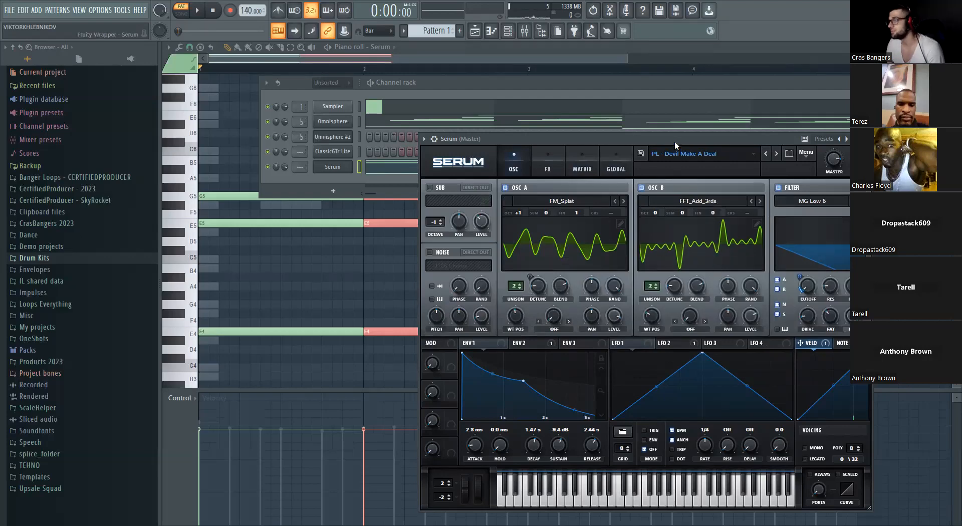
Load PD Lux [7S] from Serum's Pads bank and try its sound.
{"action": "left_click_drag", "start_coordinate": [674, 140], "coordinate": [530, 167]}
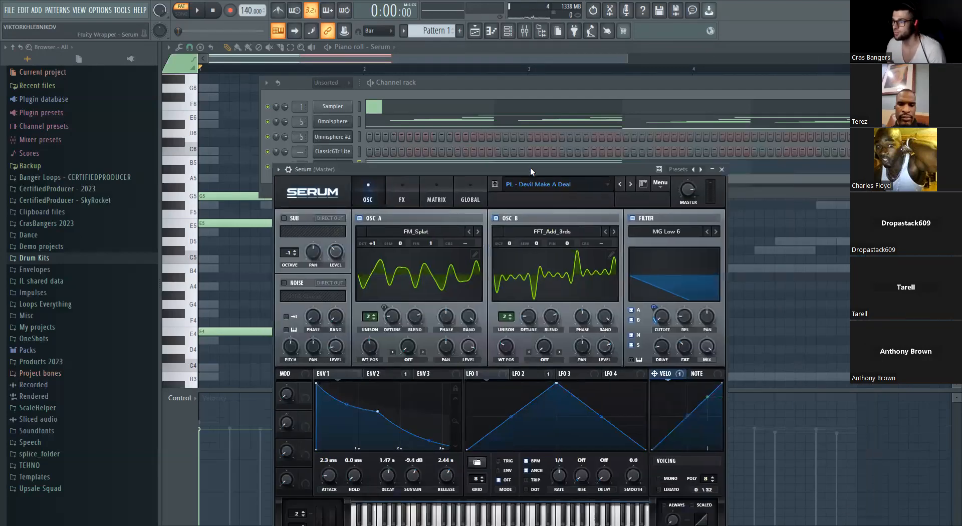
{"action": "left_click", "coordinate": [558, 186]}
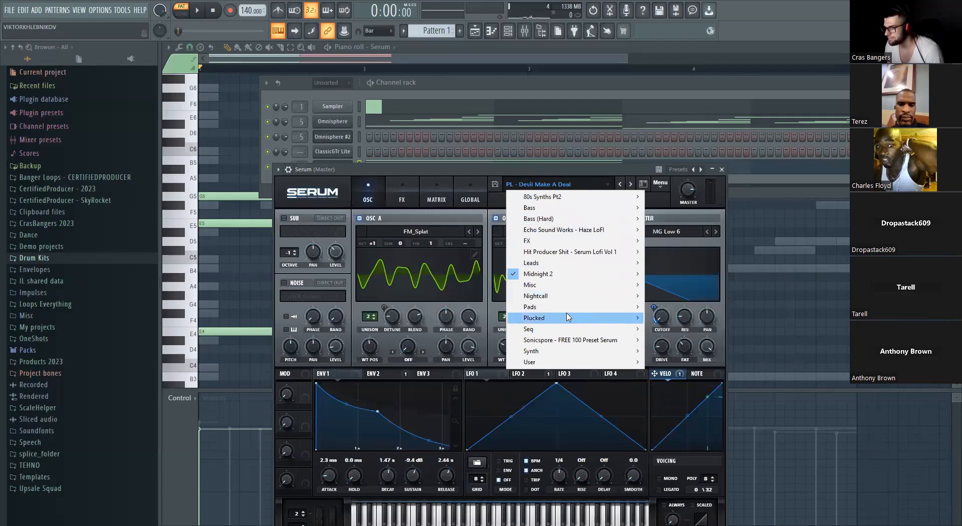
{"action": "mouse_move", "coordinate": [569, 309]}
{"action": "left_click", "coordinate": [700, 271]}
{"action": "key", "text": "z"}
{"action": "left_click_drag", "start_coordinate": [552, 168], "coordinate": [527, 171]}
{"action": "left_click", "coordinate": [510, 217]}
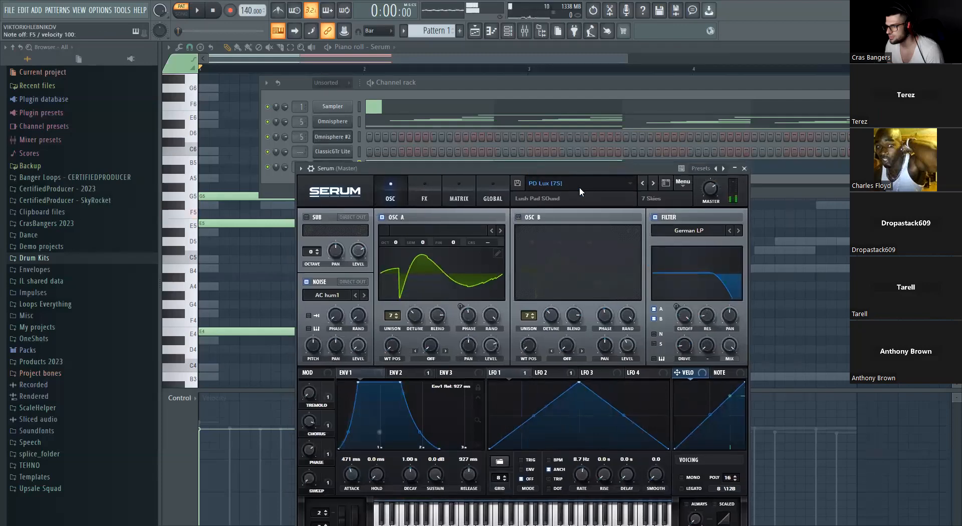
Load PD Slow Pad [AS] from Serum's Pads bank and listen to it in the pattern.
{"action": "left_click", "coordinate": [579, 187]}
{"action": "mouse_move", "coordinate": [615, 314]}
{"action": "left_click", "coordinate": [801, 98]}
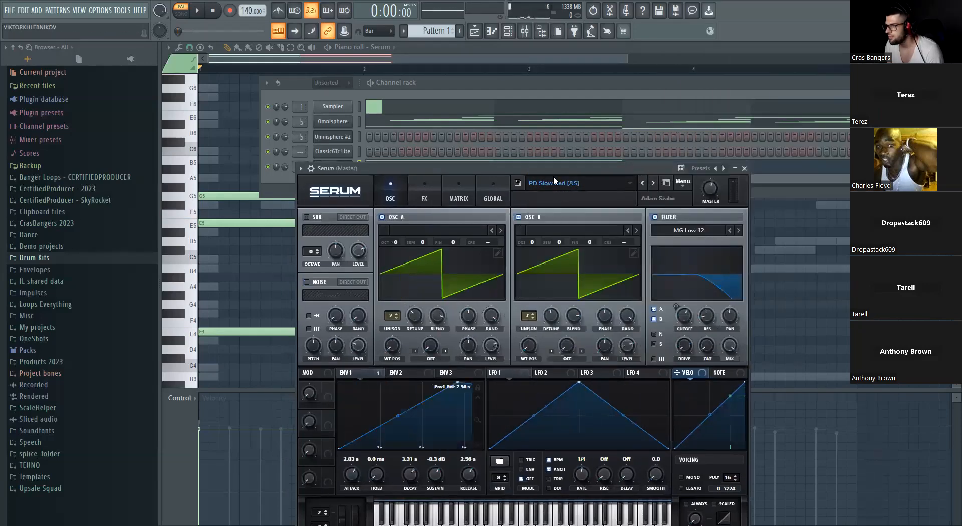
{"action": "key", "text": "b"}
{"action": "left_click_drag", "start_coordinate": [562, 167], "coordinate": [627, 178]}
{"action": "left_click_drag", "start_coordinate": [510, 182], "coordinate": [538, 185]}
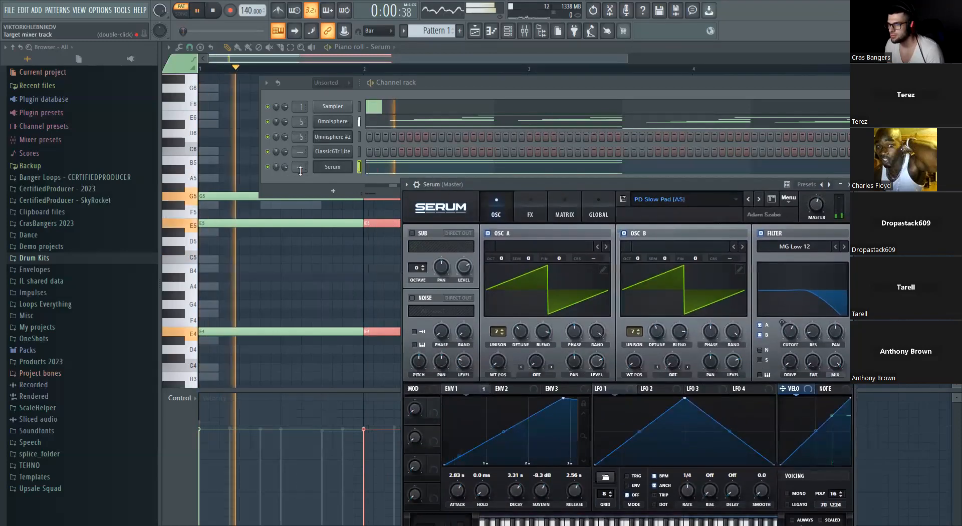
{"action": "right_click", "coordinate": [334, 170]}
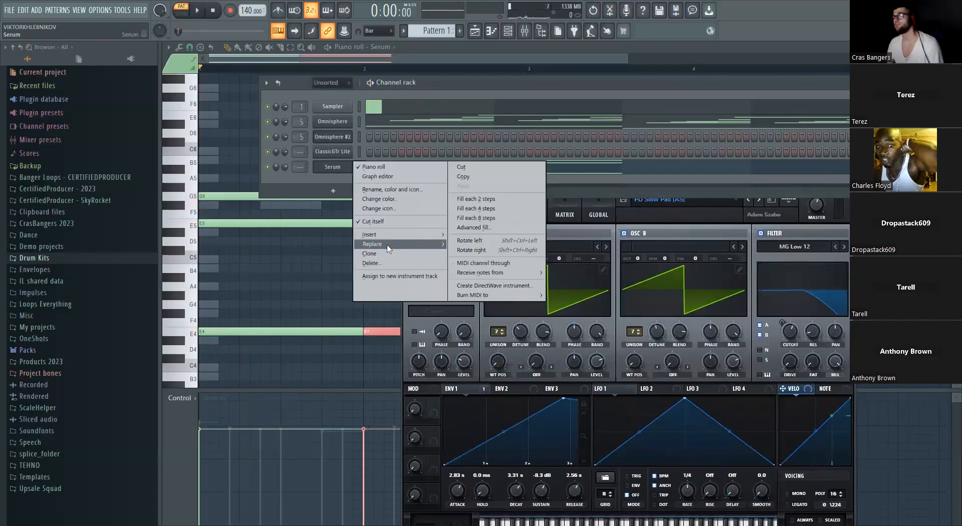
{"action": "left_click", "coordinate": [658, 206]}
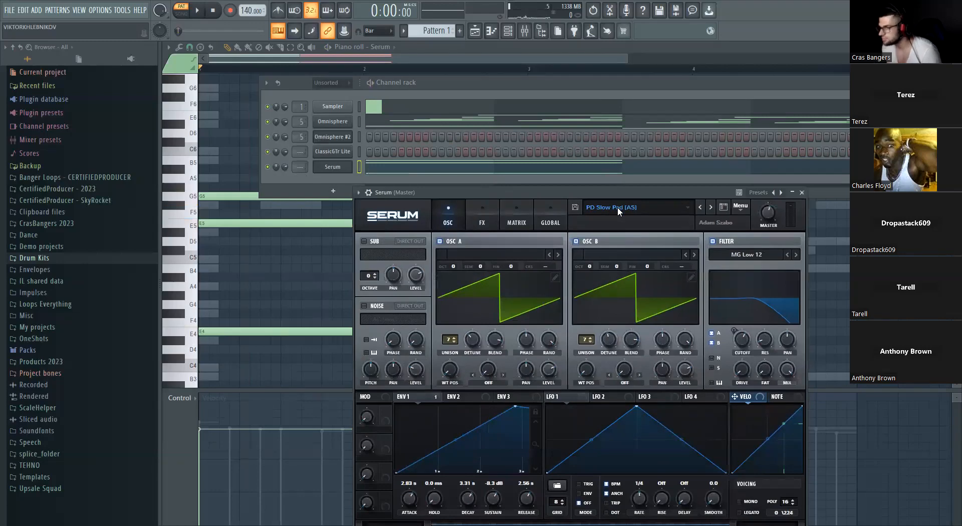
Load PAD - Geiser from Serum's Haze LoFi bank, advance to PAD - Sneaky and raise Serum's master level during playback.
{"action": "left_click", "coordinate": [617, 206]}
{"action": "mouse_move", "coordinate": [651, 252]}
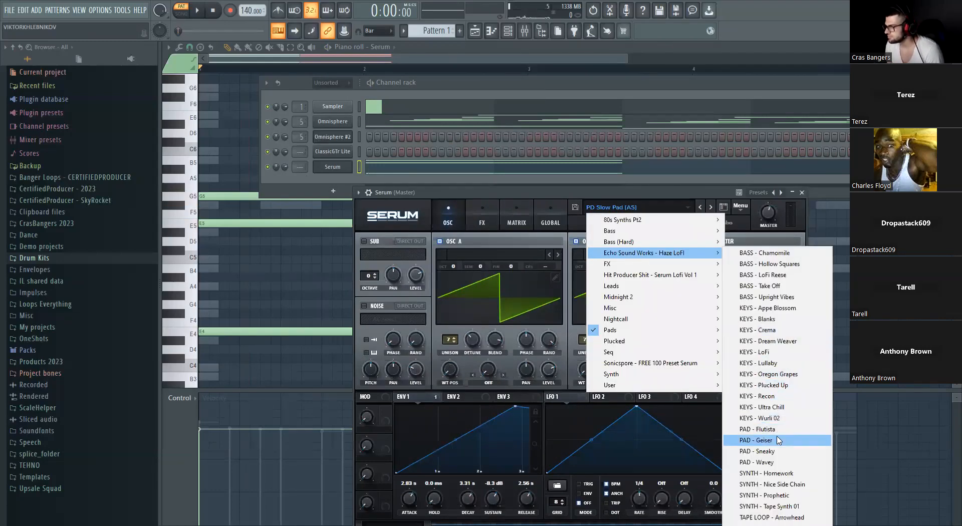
{"action": "left_click", "coordinate": [756, 440]}
{"action": "left_click", "coordinate": [722, 207]}
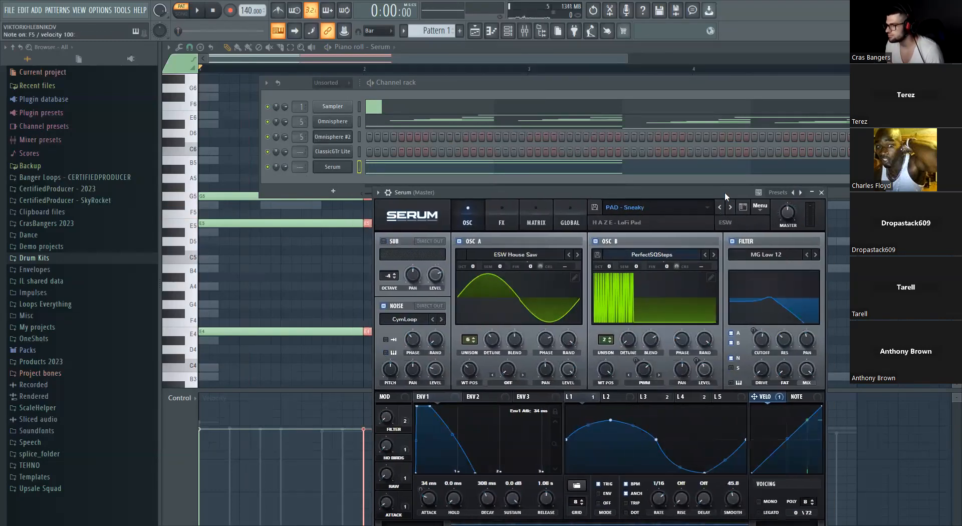
{"action": "key", "text": "space"}
{"action": "left_click_drag", "start_coordinate": [787, 212], "coordinate": [787, 200]}
{"action": "key", "text": "space"}
Duplicate both Serum chords into bars 3 and 4 and transpose the copies down five semitones to B3, B4 and D5.
{"action": "left_click", "coordinate": [302, 272]}
{"action": "left_click_drag", "start_coordinate": [433, 137], "coordinate": [255, 349]}
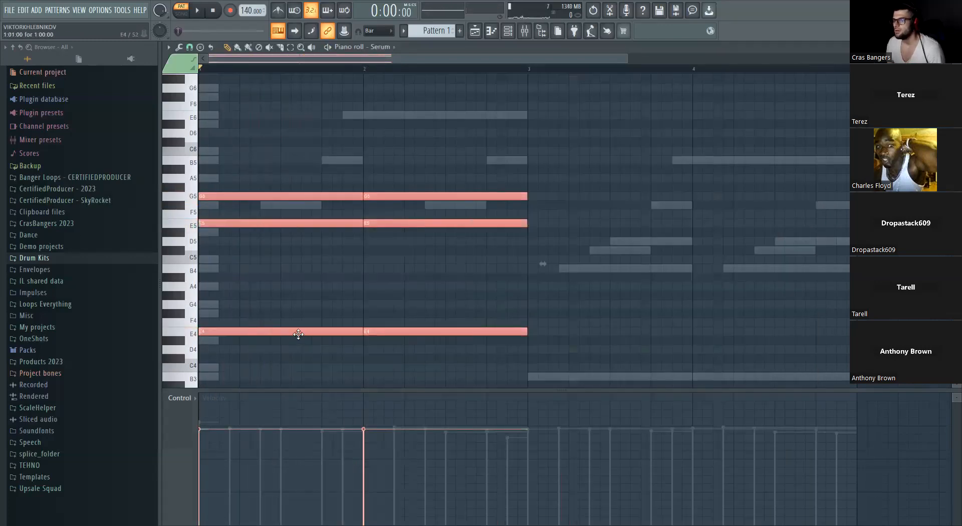
{"action": "key", "text": "ctrl+b"}
{"action": "key", "text": "Down"}
{"action": "key", "text": "Down"}
{"action": "key", "text": "Down"}
{"action": "key", "text": "Down"}
{"action": "key", "text": "Down"}
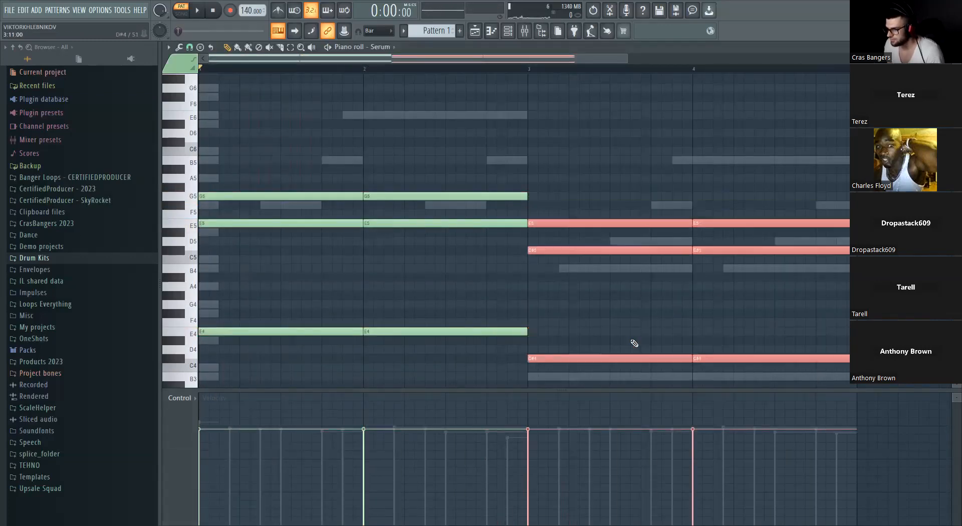
{"action": "scroll", "coordinate": [562, 329], "scroll_direction": "down", "scroll_amount": 1}
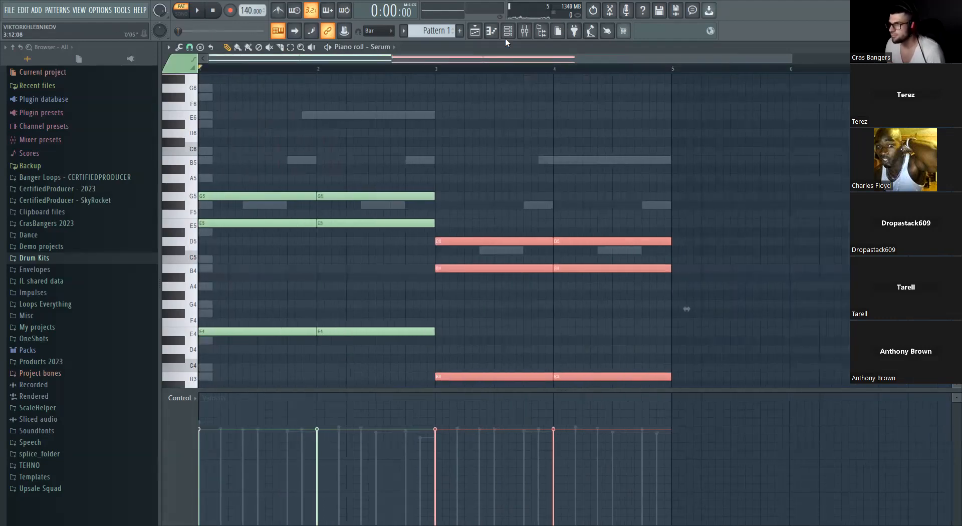
Reopen Serum, browse its preset banks including Sonicspore - FREE 100 Preset Serum, and briefly audition the current sound.
{"action": "left_click", "coordinate": [506, 32]}
{"action": "left_click", "coordinate": [326, 173]}
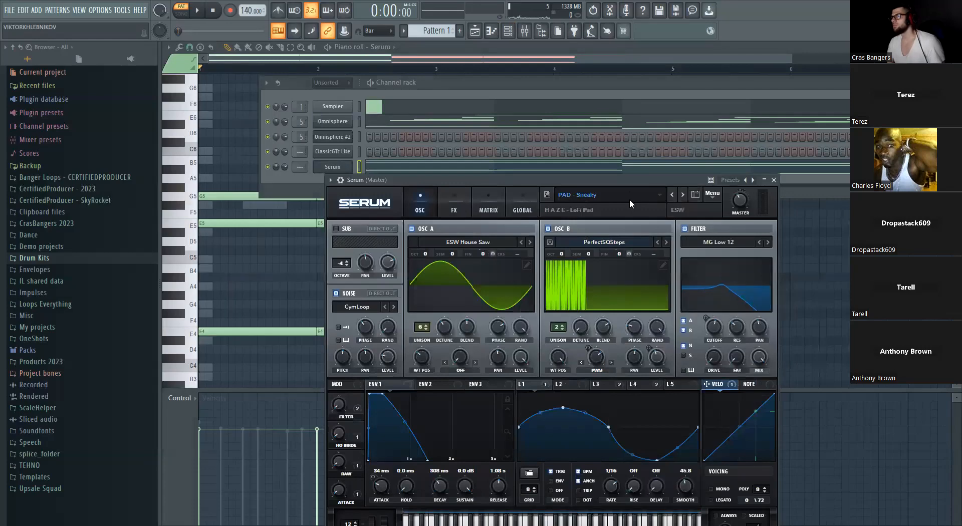
{"action": "left_click", "coordinate": [629, 200]}
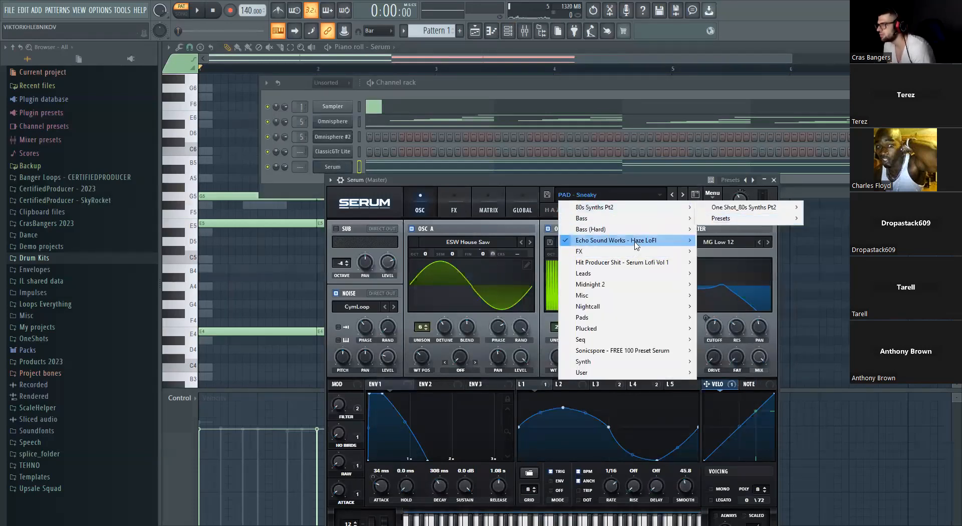
{"action": "mouse_move", "coordinate": [635, 244]}
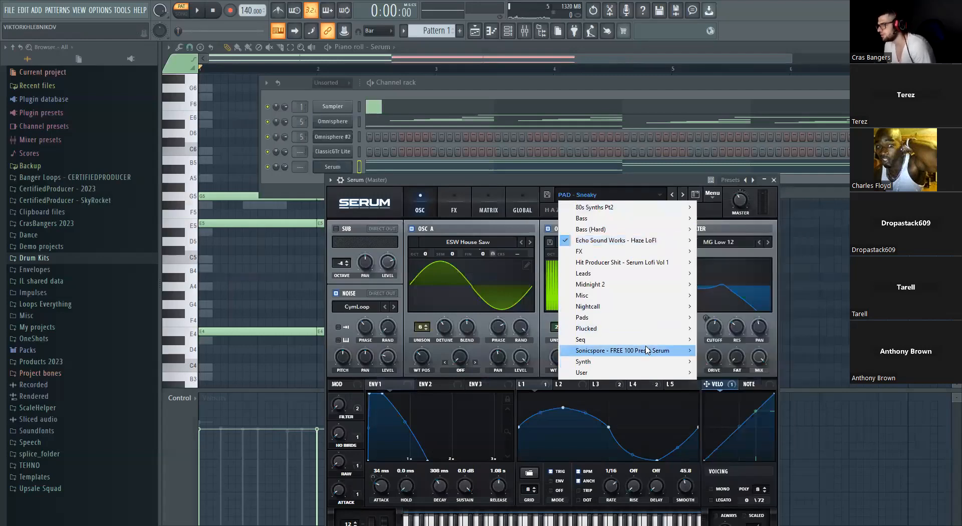
{"action": "mouse_move", "coordinate": [647, 350]}
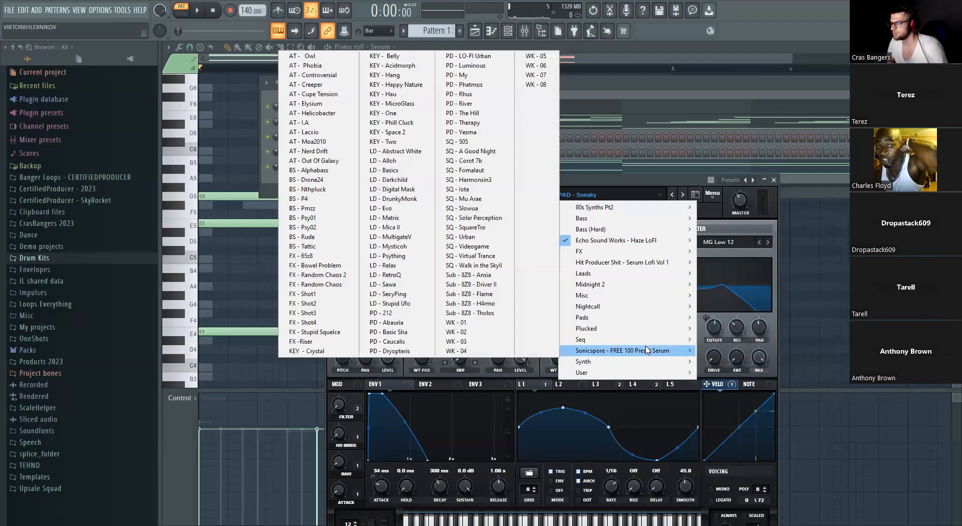
{"action": "left_click_drag", "start_coordinate": [647, 182], "coordinate": [687, 194]}
{"action": "key", "text": "space"}
{"action": "key", "text": "space"}
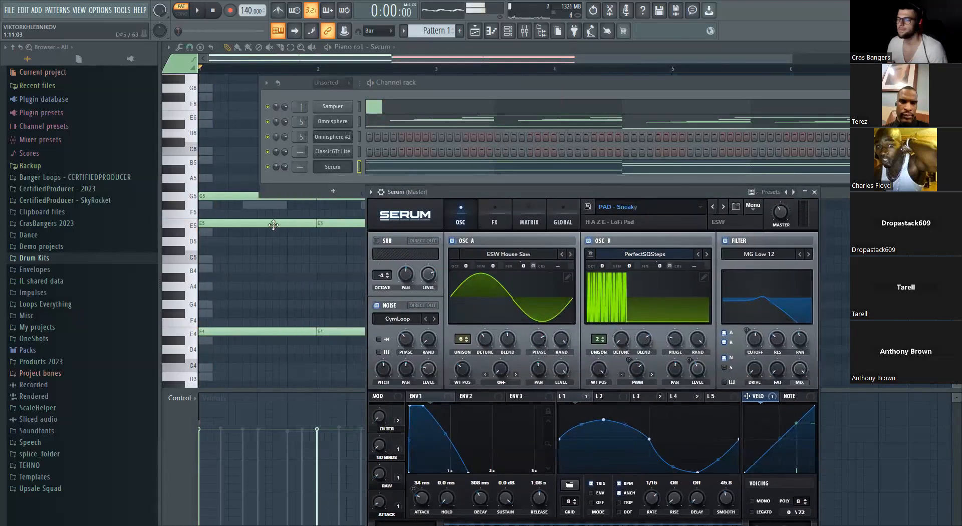
Route the Serum channel to mixer track 6 and play the pattern.
{"action": "left_click_drag", "start_coordinate": [302, 167], "coordinate": [301, 154]}
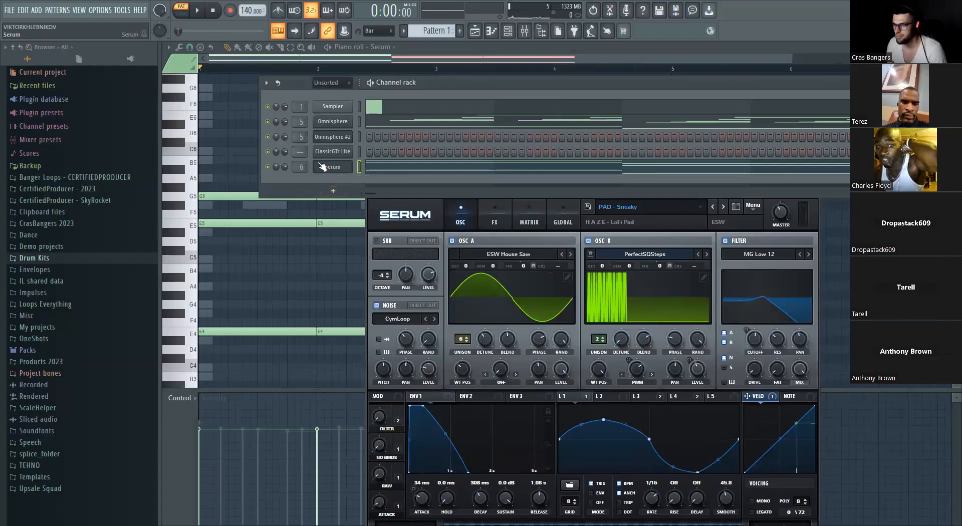
{"action": "key", "text": "space"}
{"action": "key", "text": "space"}
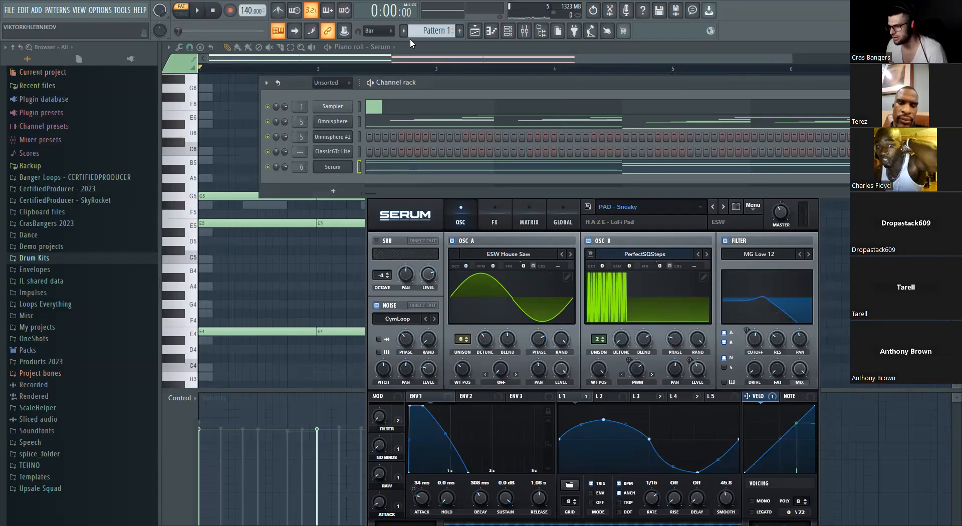
{"action": "left_click", "coordinate": [333, 191]}
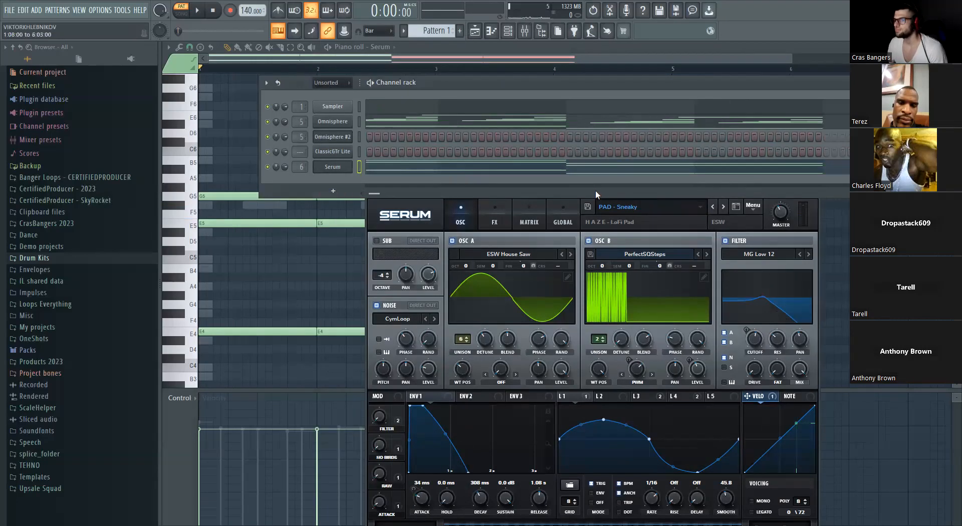
{"action": "left_click", "coordinate": [410, 218]}
{"action": "left_click_drag", "start_coordinate": [437, 191], "coordinate": [330, 207]}
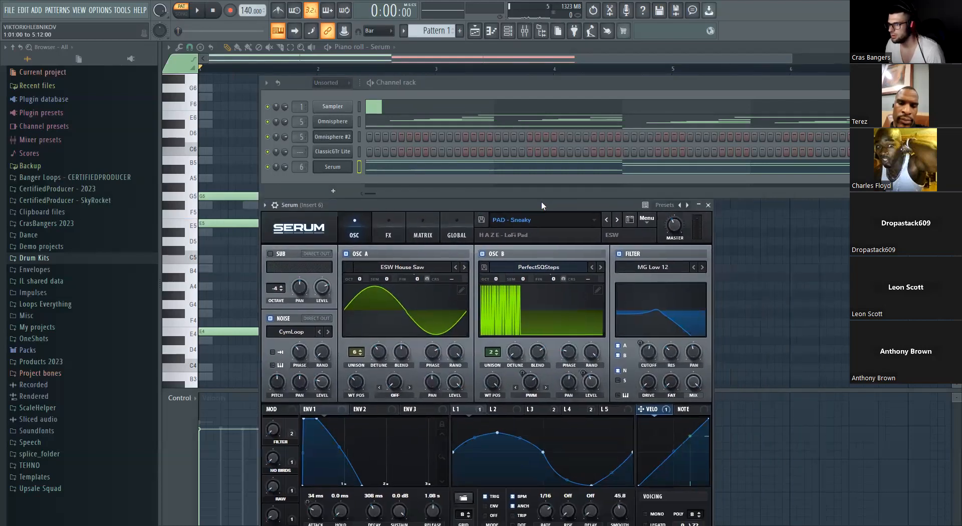
{"action": "left_click_drag", "start_coordinate": [543, 201], "coordinate": [545, 222]}
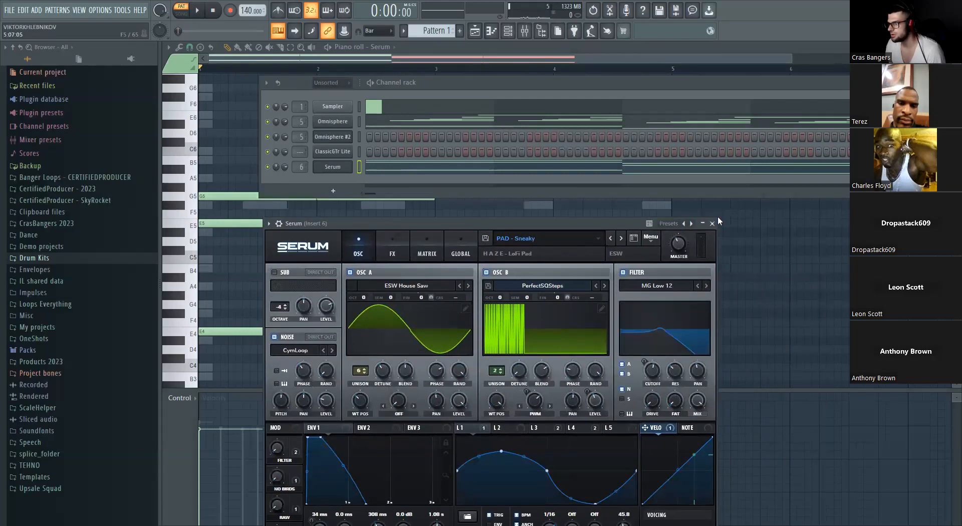
{"action": "left_click_drag", "start_coordinate": [300, 223], "coordinate": [343, 218]}
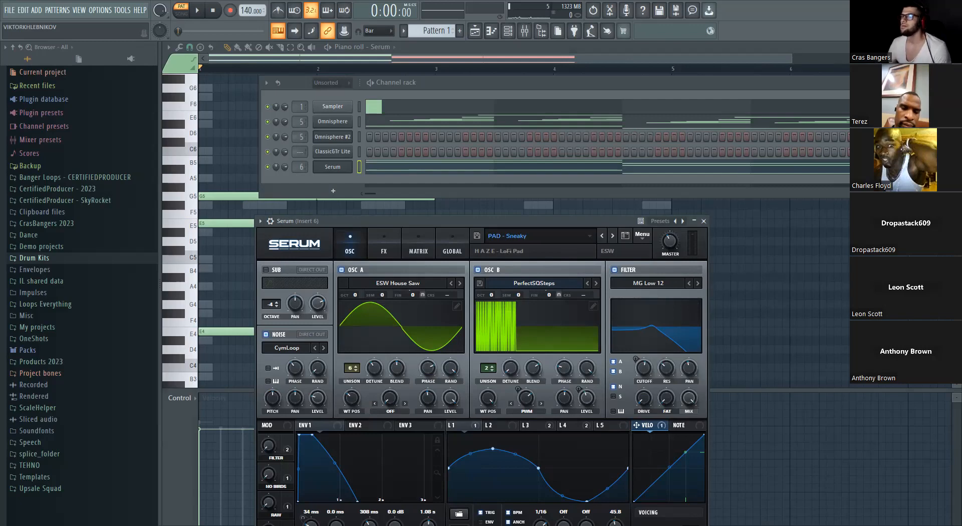
Add a Kontakt 7 channel, load Hybrid Keys from the Play Series Selection library and try its sound.
{"action": "left_click", "coordinate": [348, 194]}
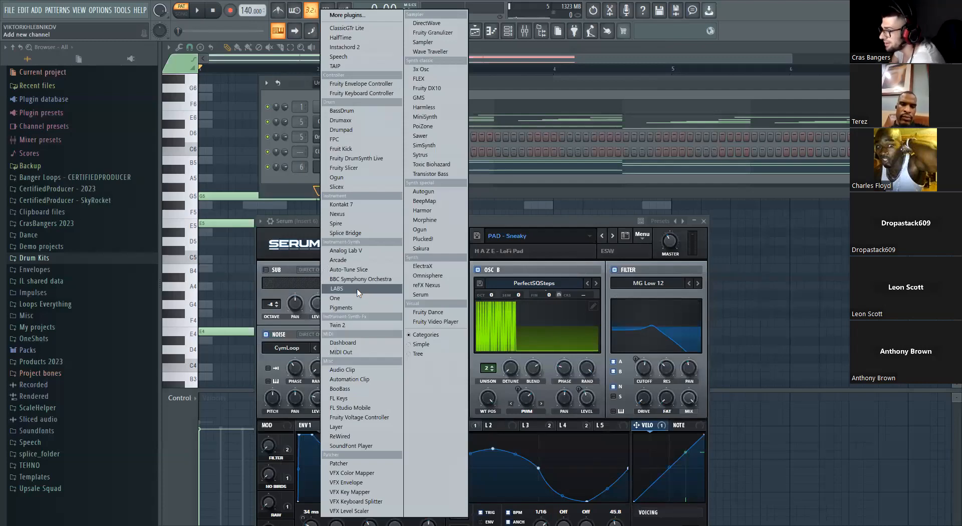
{"action": "left_click", "coordinate": [385, 206]}
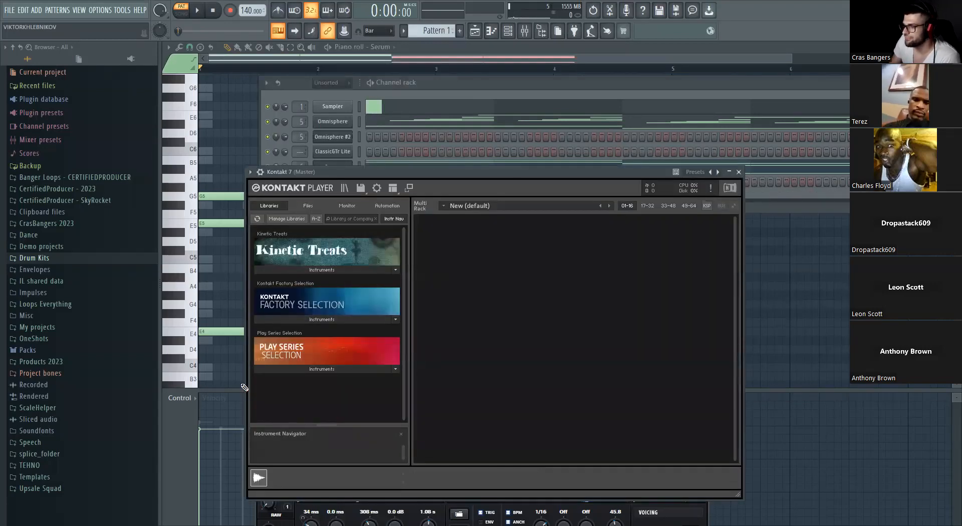
{"action": "left_click", "coordinate": [325, 319]}
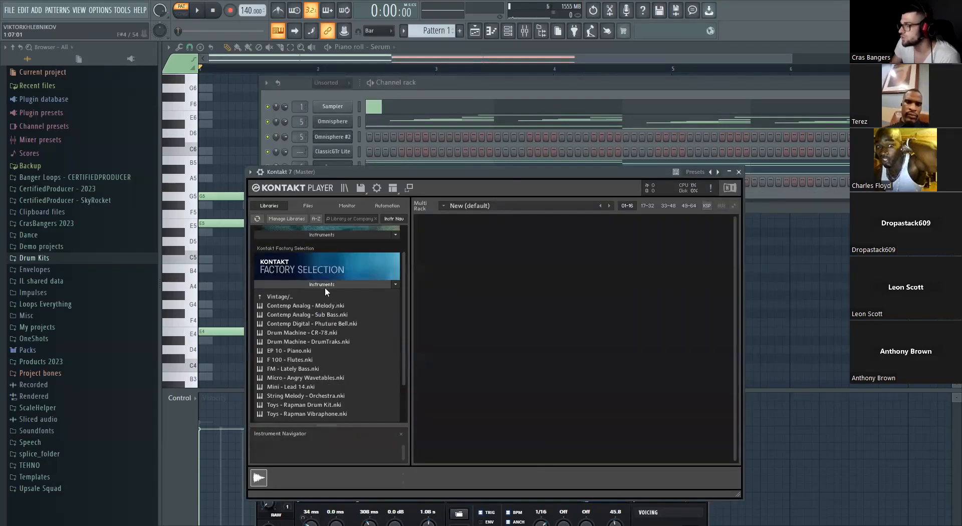
{"action": "left_click", "coordinate": [325, 285]}
{"action": "left_click", "coordinate": [325, 369]}
{"action": "left_click", "coordinate": [288, 399]}
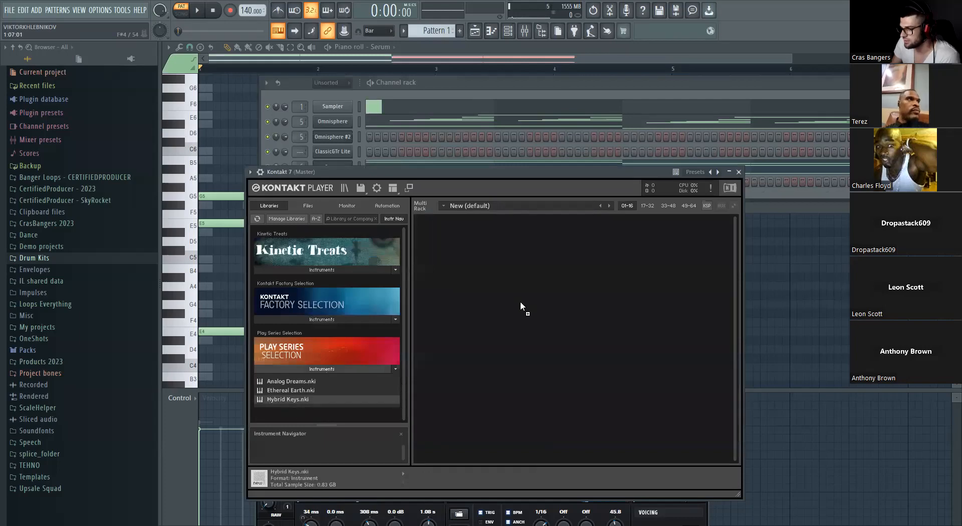
{"action": "left_click_drag", "start_coordinate": [498, 170], "coordinate": [428, 157]}
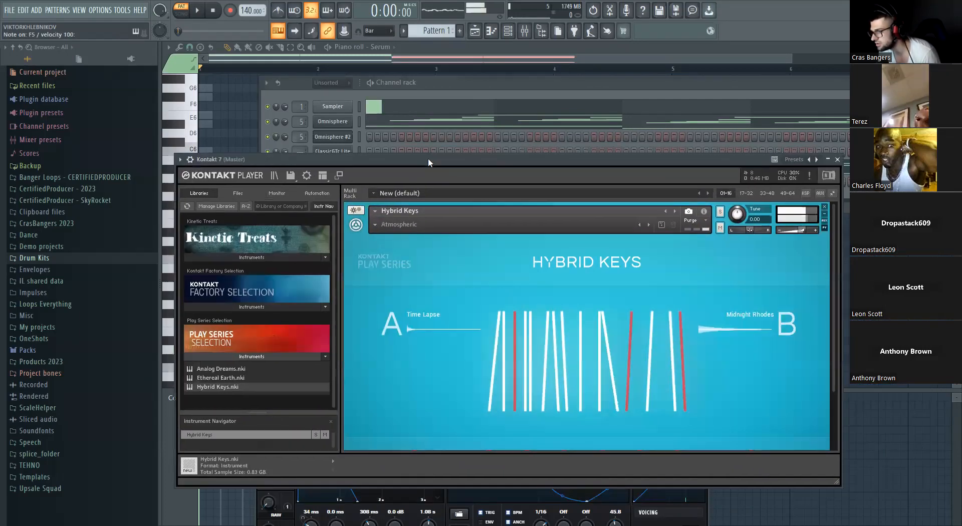
Close the Kontakt 7 plugin and delete its channel from the channel rack.
{"action": "left_click", "coordinate": [837, 159]}
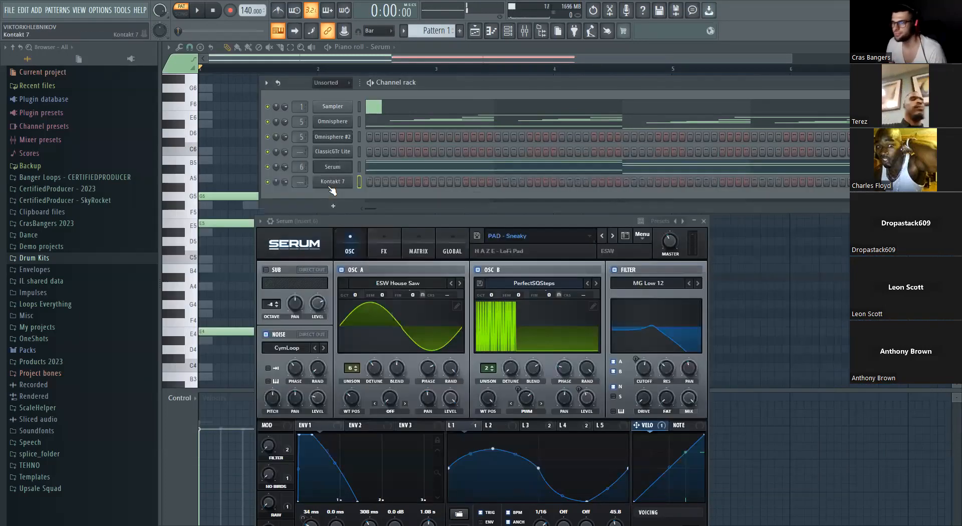
{"action": "right_click", "coordinate": [333, 182]}
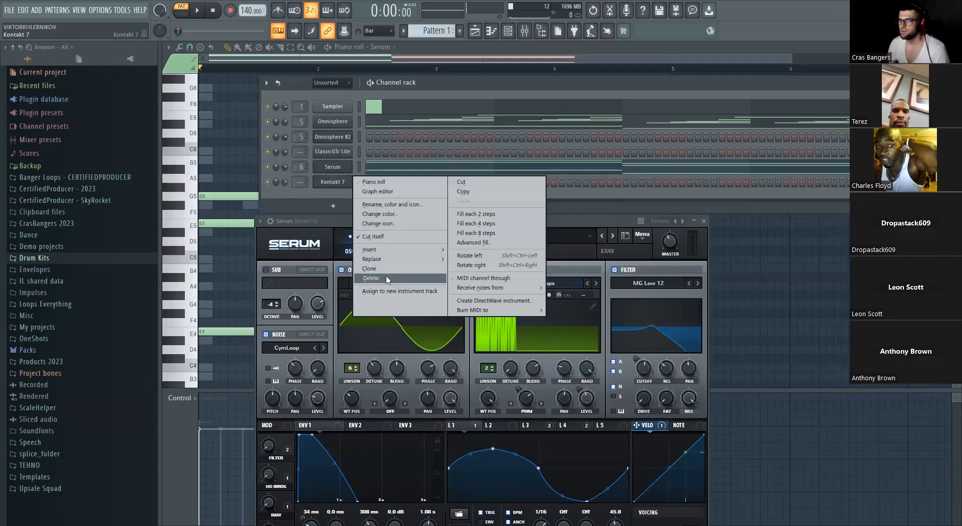
{"action": "left_click", "coordinate": [387, 279]}
Review the four bars of Serum chords in the piano roll and play the pattern with the channel rack shown.
{"action": "right_click", "coordinate": [205, 148]}
{"action": "scroll", "coordinate": [311, 221], "scroll_direction": "down", "scroll_amount": 2}
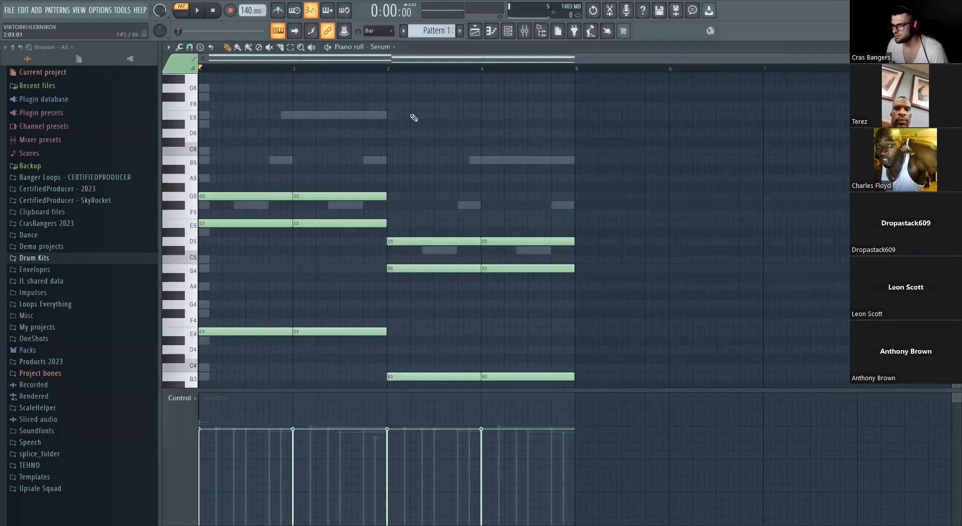
{"action": "left_click", "coordinate": [508, 31]}
{"action": "right_click", "coordinate": [360, 290]}
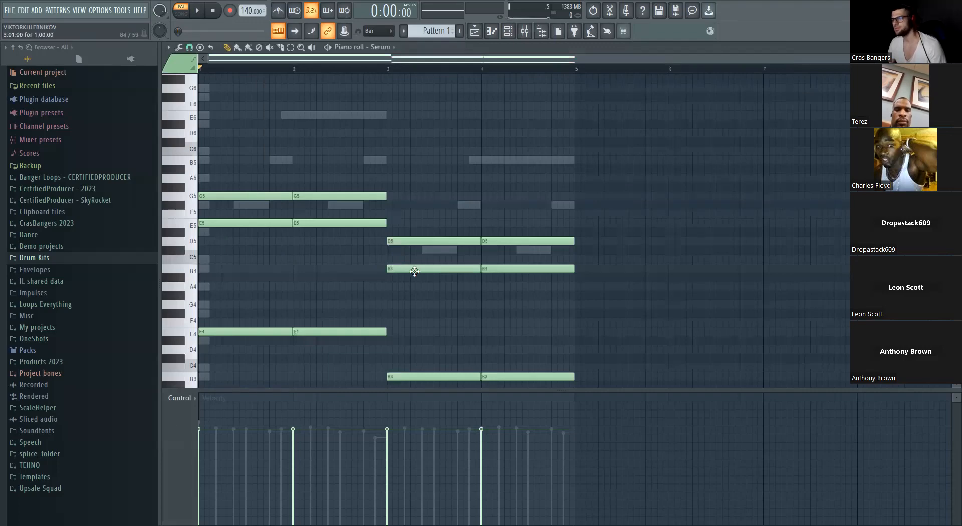
{"action": "left_click", "coordinate": [508, 31]}
{"action": "key", "text": "space"}
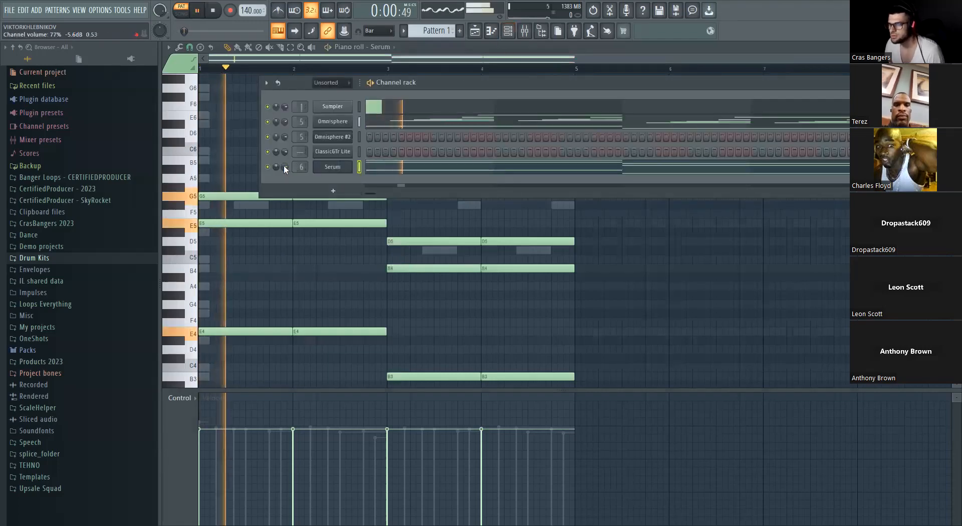